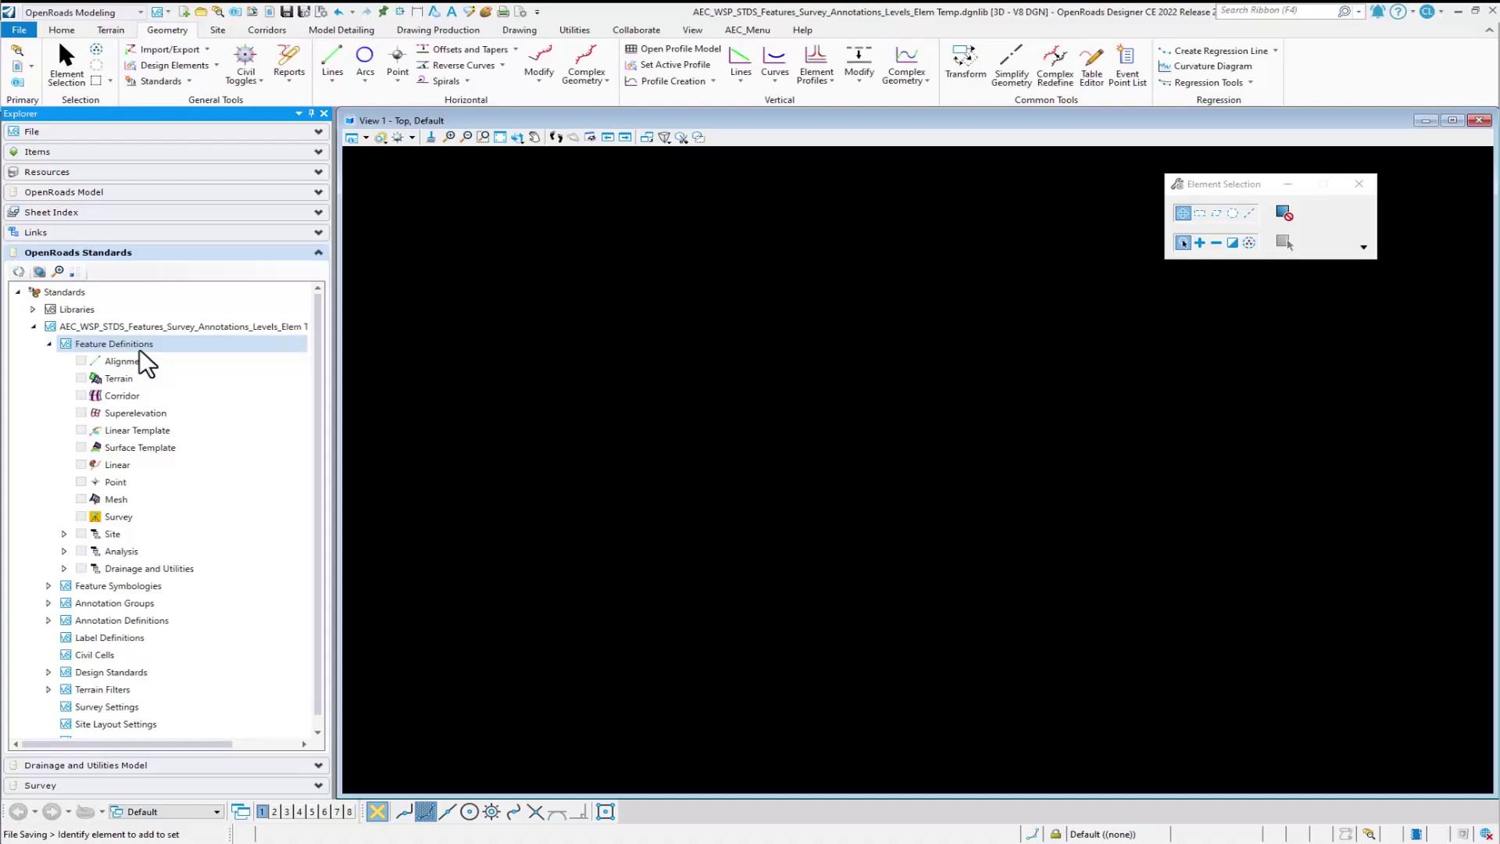
# Step: Start a new linear feature definition in the Feature Definition Wizard, named "Gutter Flow Line", with the path Linear\Transportation
pyautogui.rightClick(111, 466)
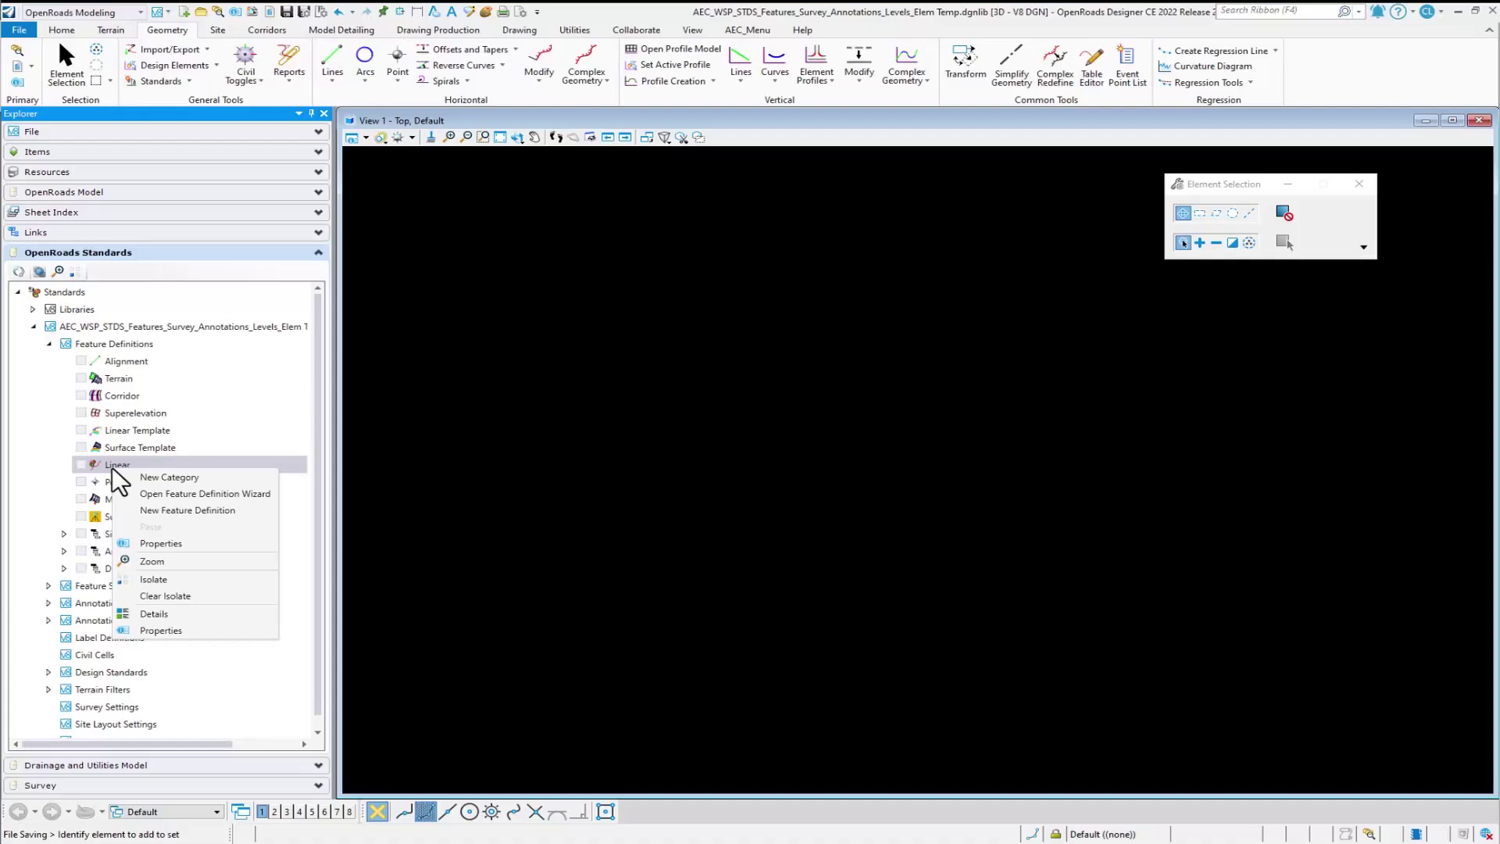
pyautogui.click(176, 493)
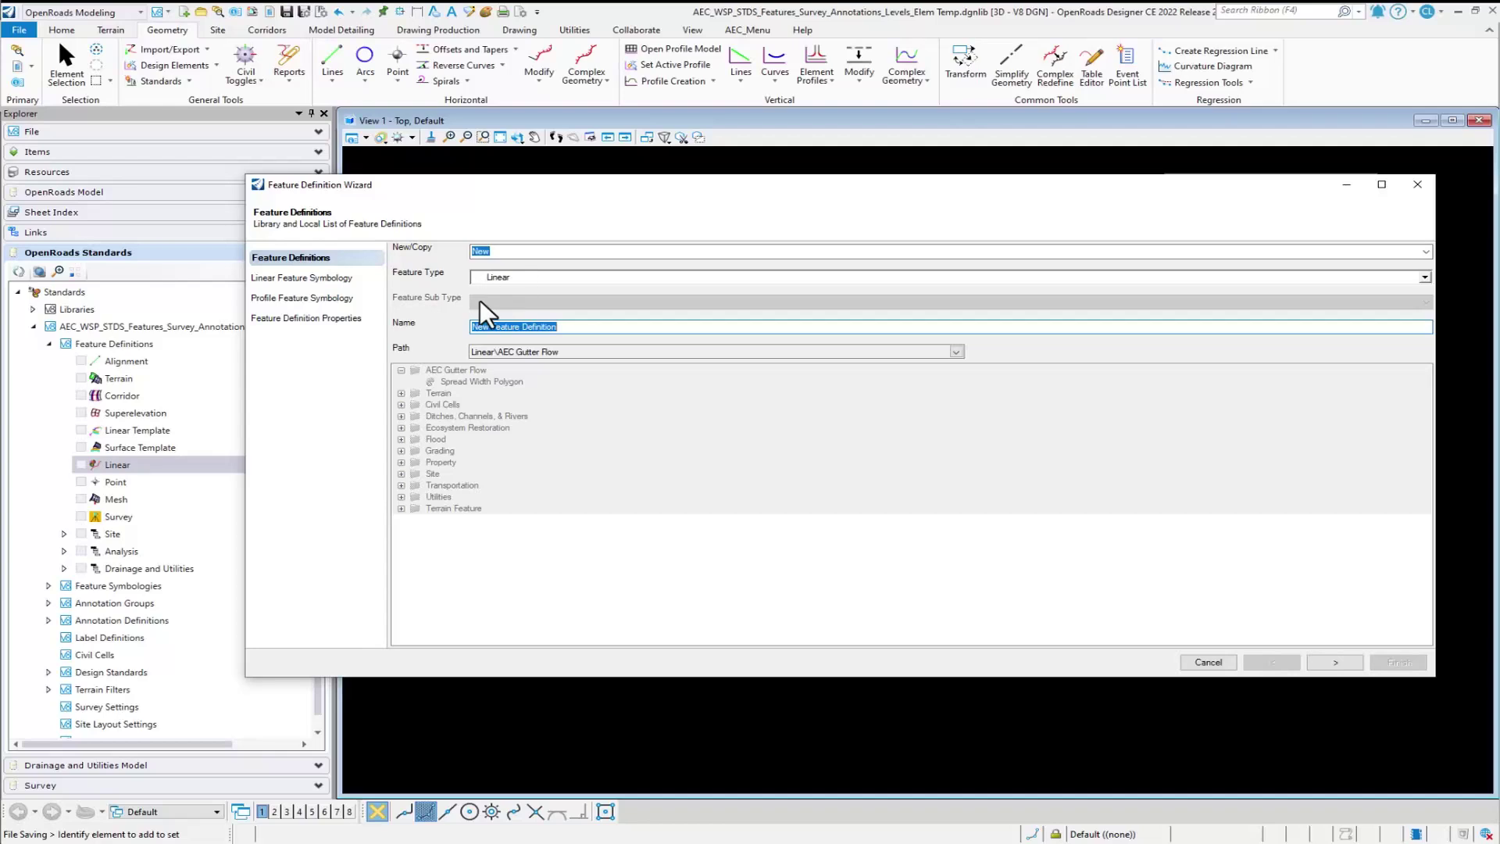
pyautogui.write('Gutter Flow Line')
pyautogui.click(957, 352)
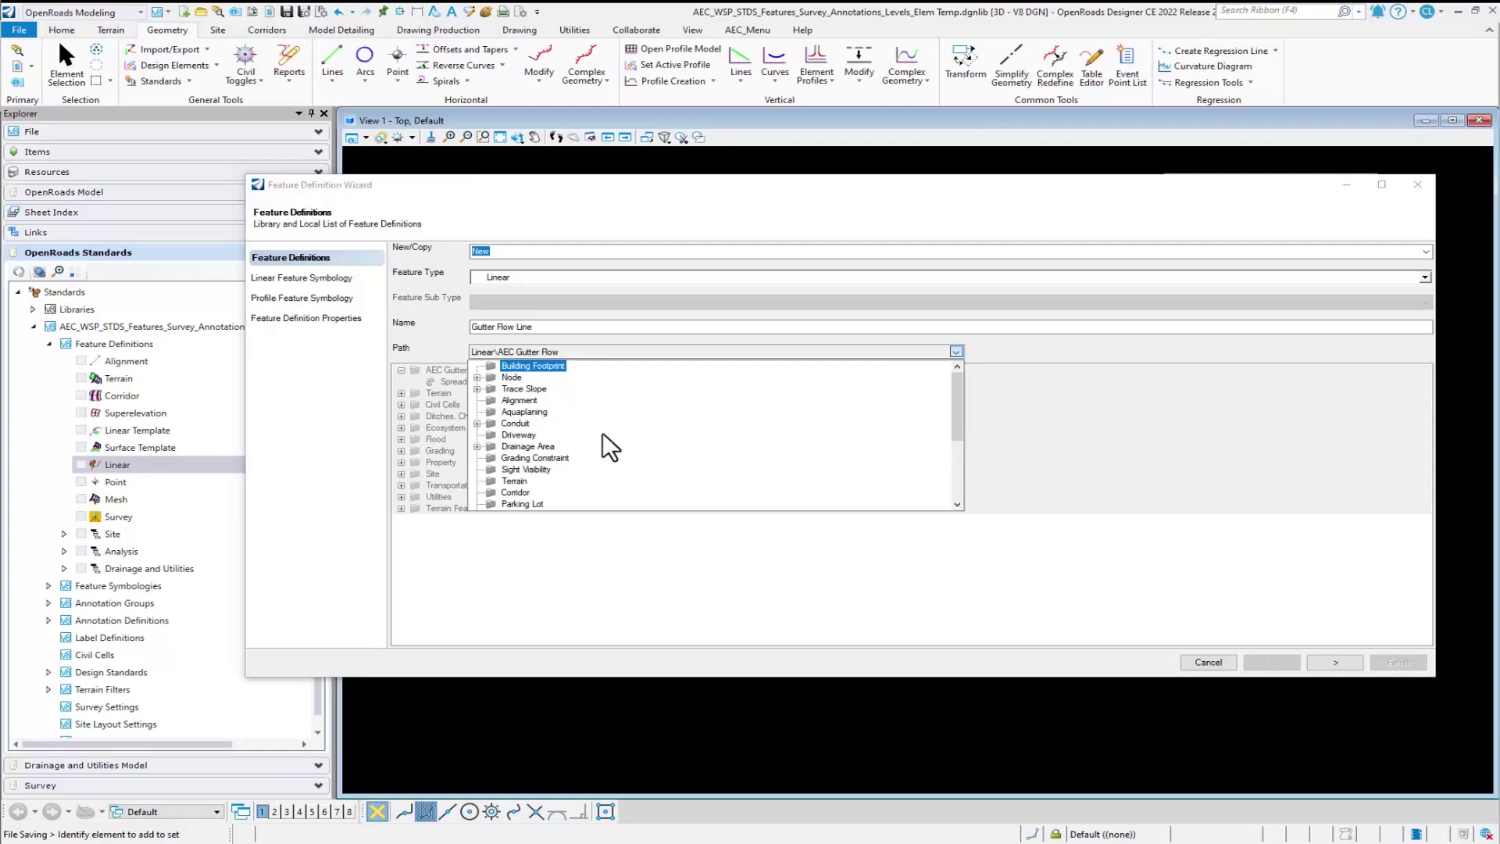
pyautogui.scroll(-3, 605, 434)
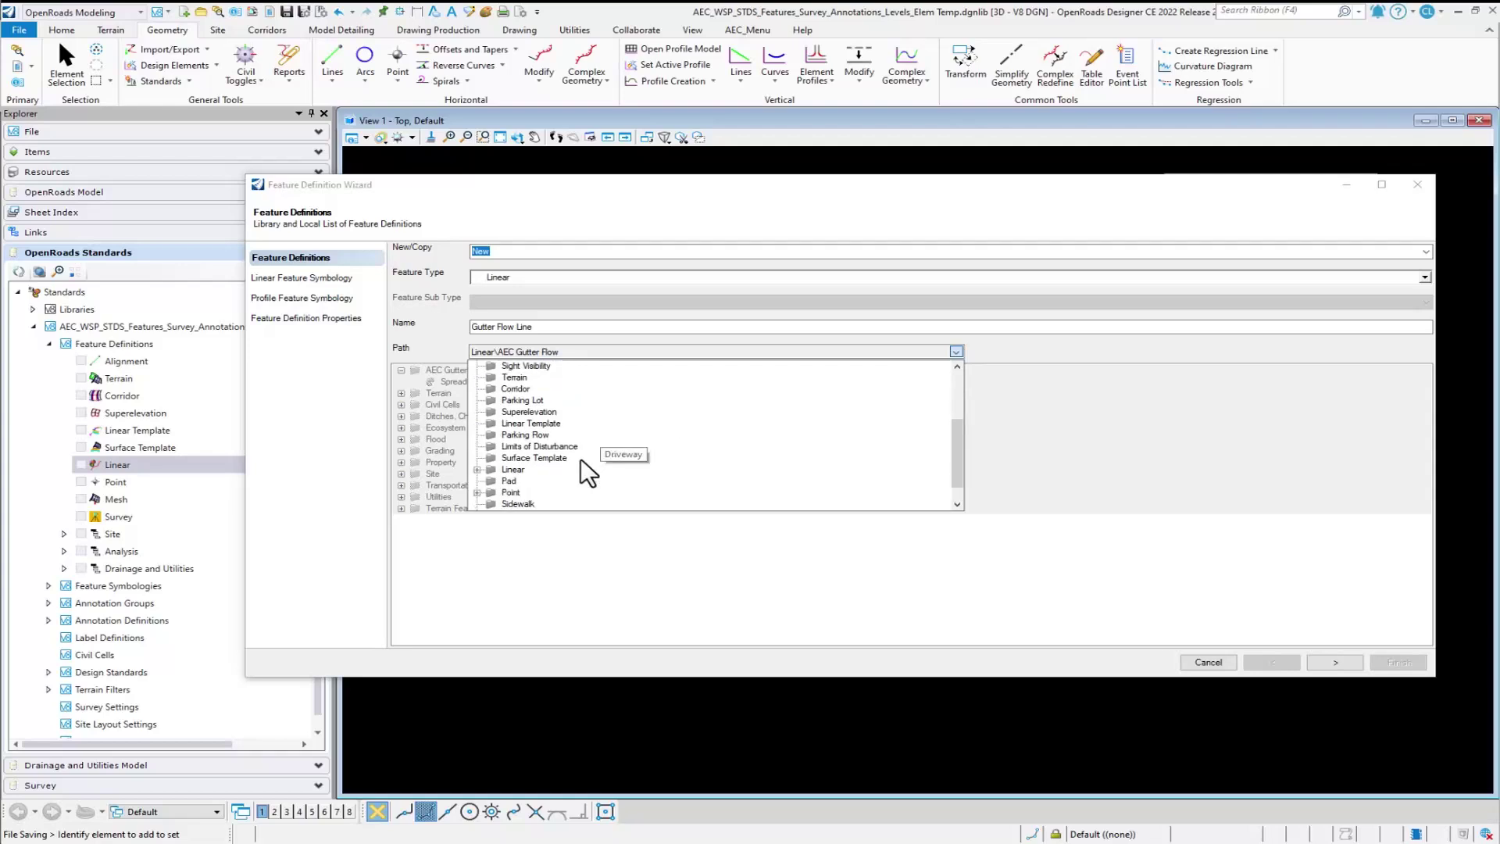
pyautogui.click(477, 469)
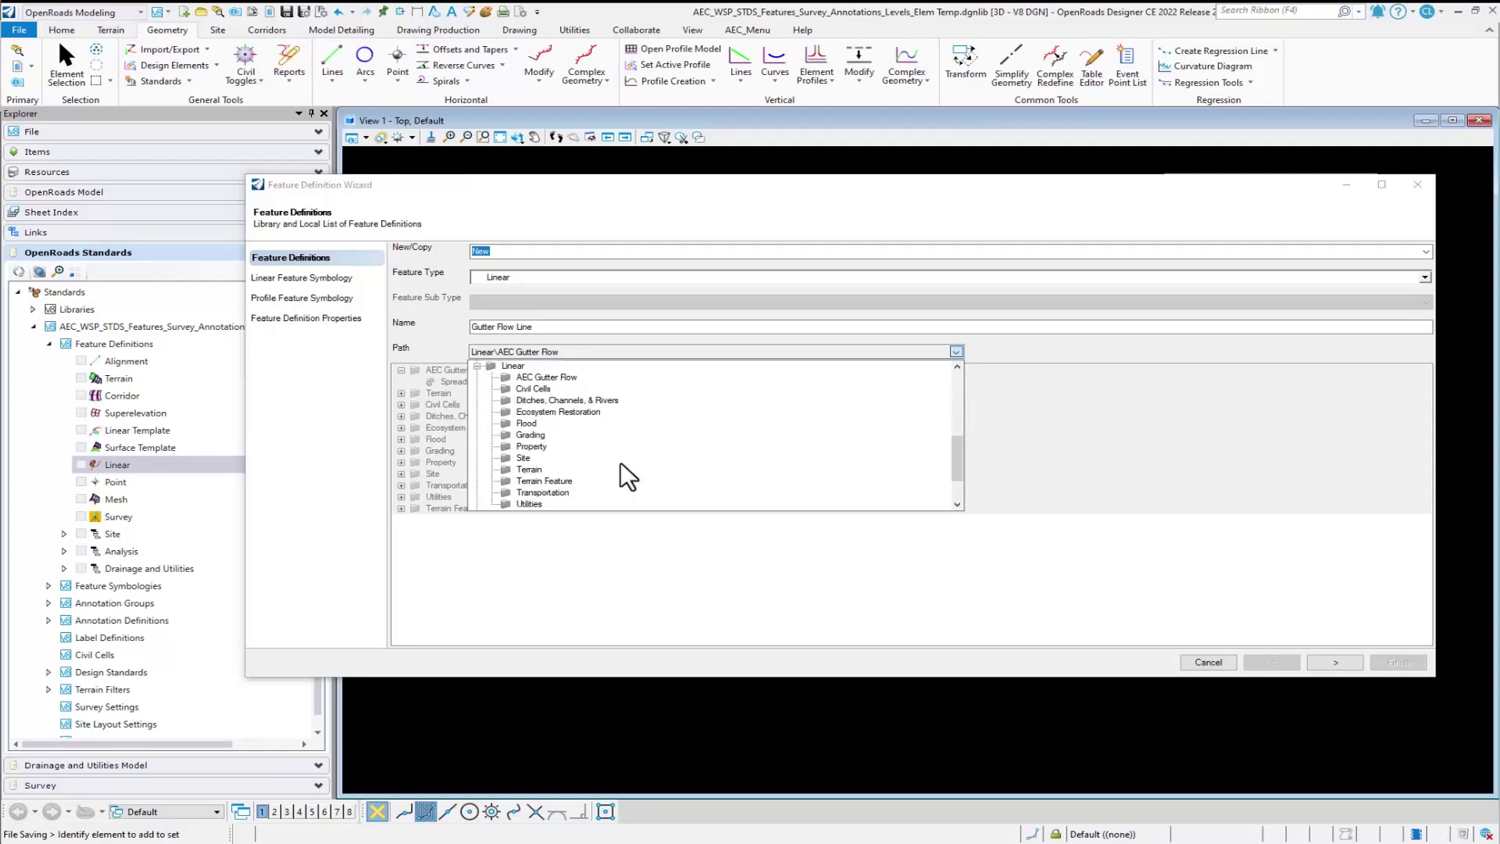
pyautogui.scroll(-1, 622, 464)
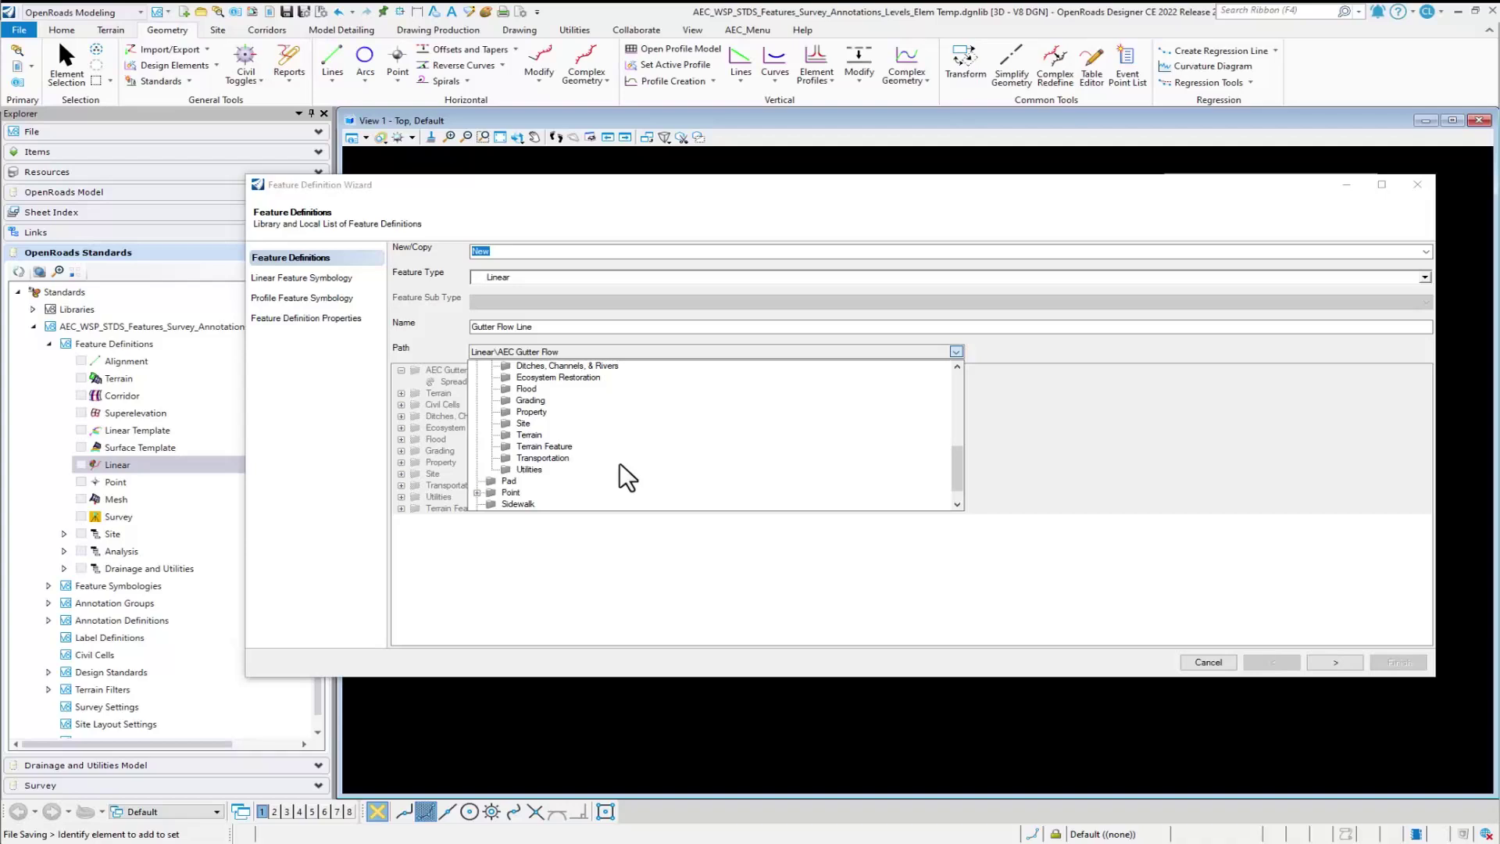
pyautogui.click(546, 458)
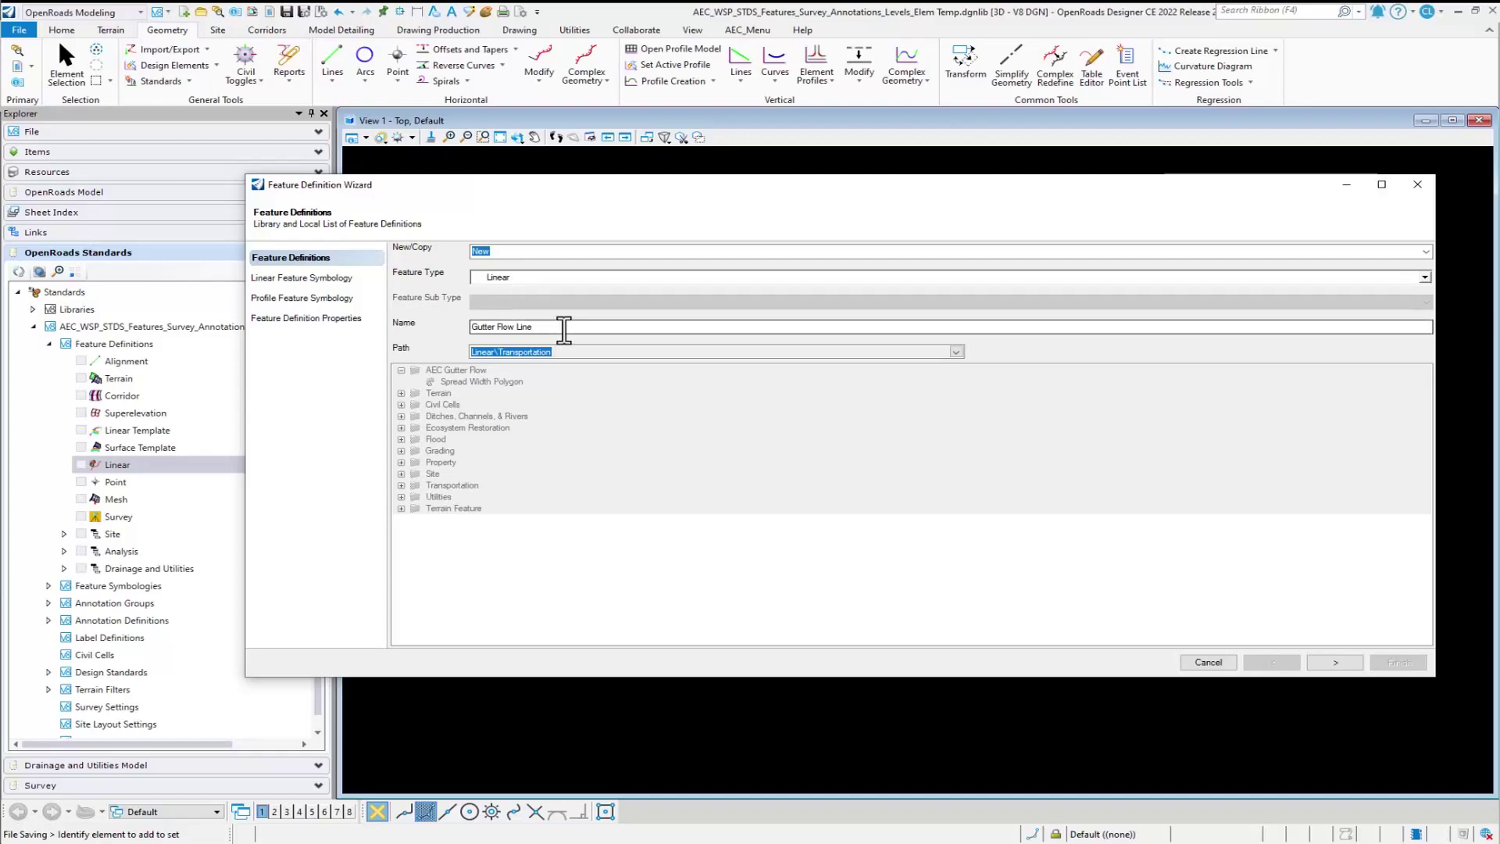
# Step: Define a new linear feature symbology named "Gutter Flow Line" with the path Linear\Transportation, and copy its name for reuse
pyautogui.click(1335, 662)
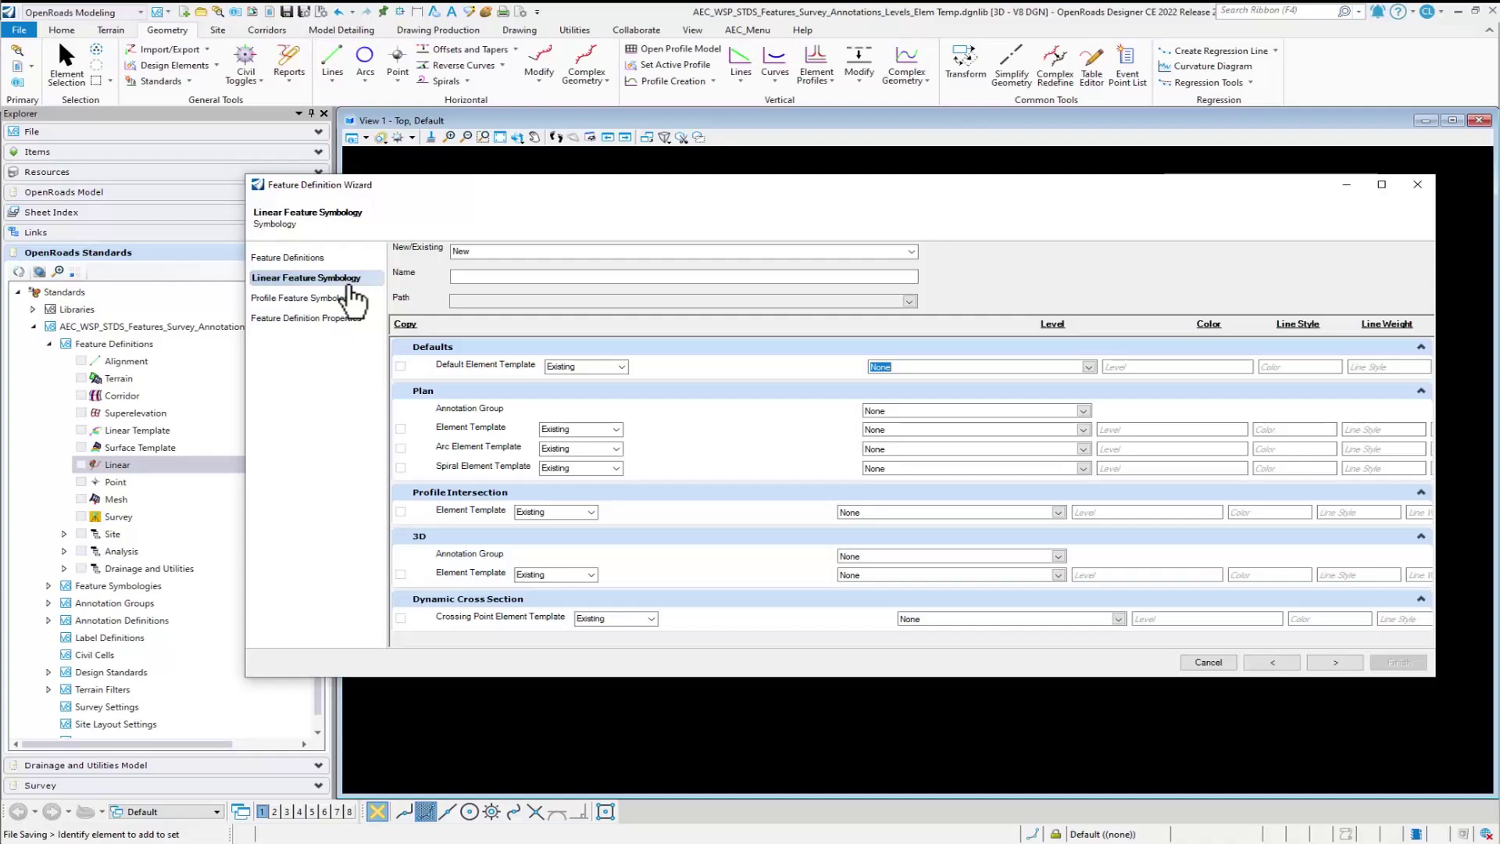
pyautogui.click(478, 277)
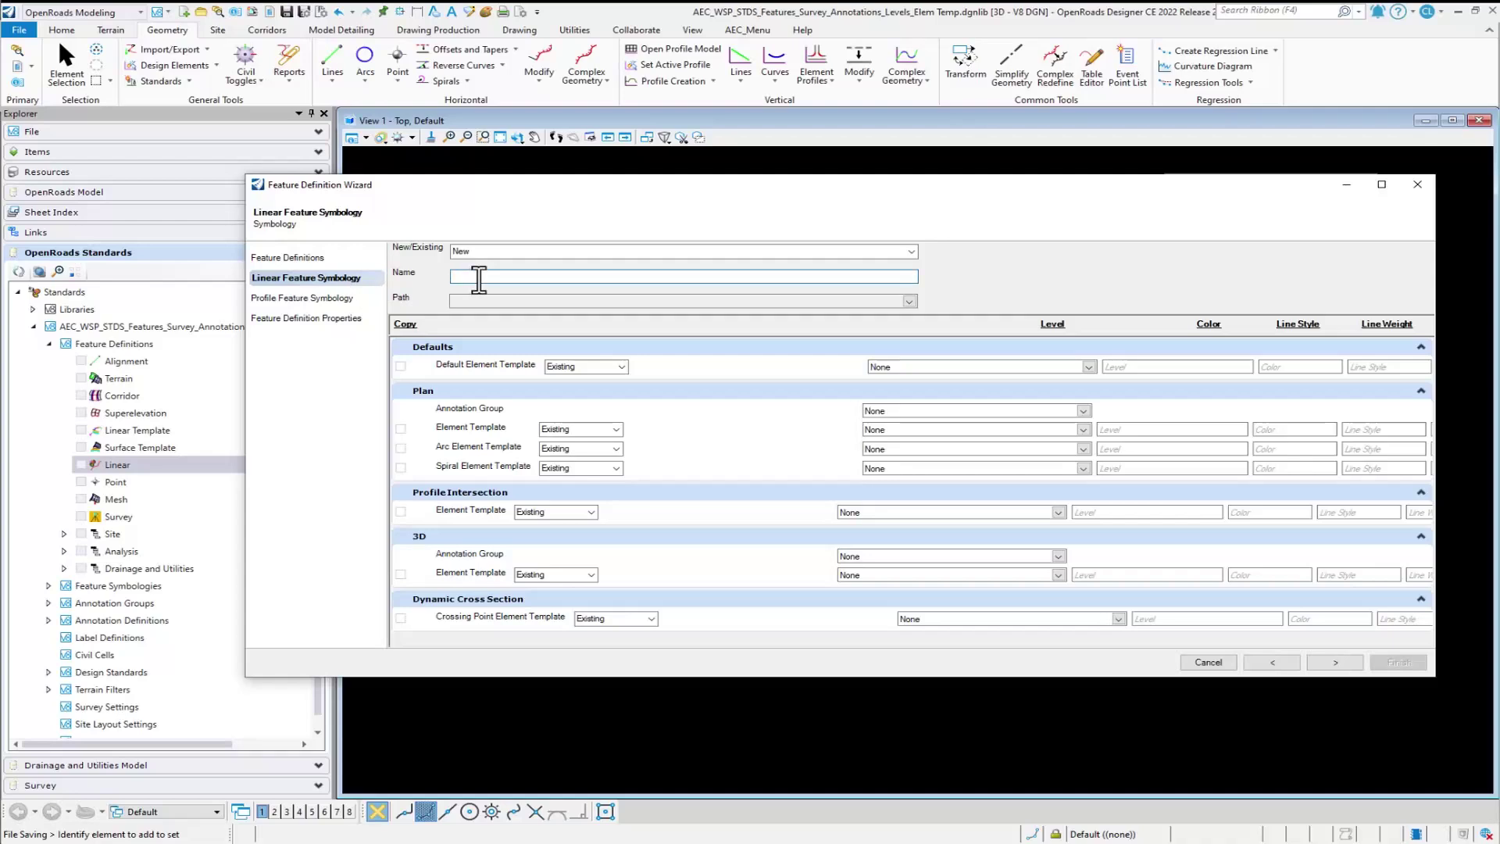
pyautogui.write('Gutter Flow Line')
pyautogui.hotkey('ctrl', 'a')
pyautogui.hotkey('ctrl', 'c')
pyautogui.click(910, 302)
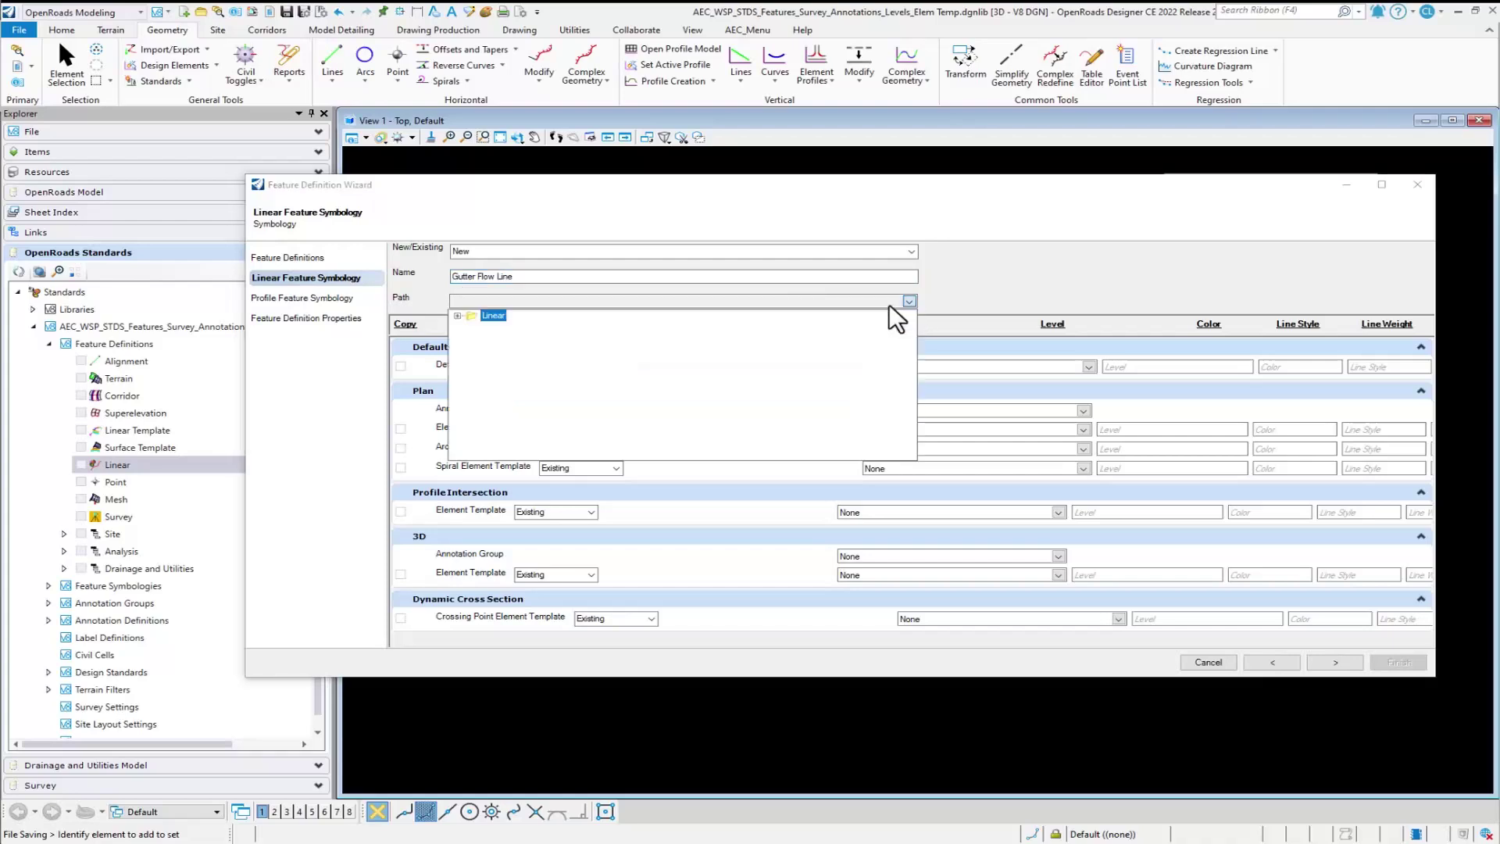
pyautogui.click(458, 315)
pyautogui.scroll(-2, 457, 336)
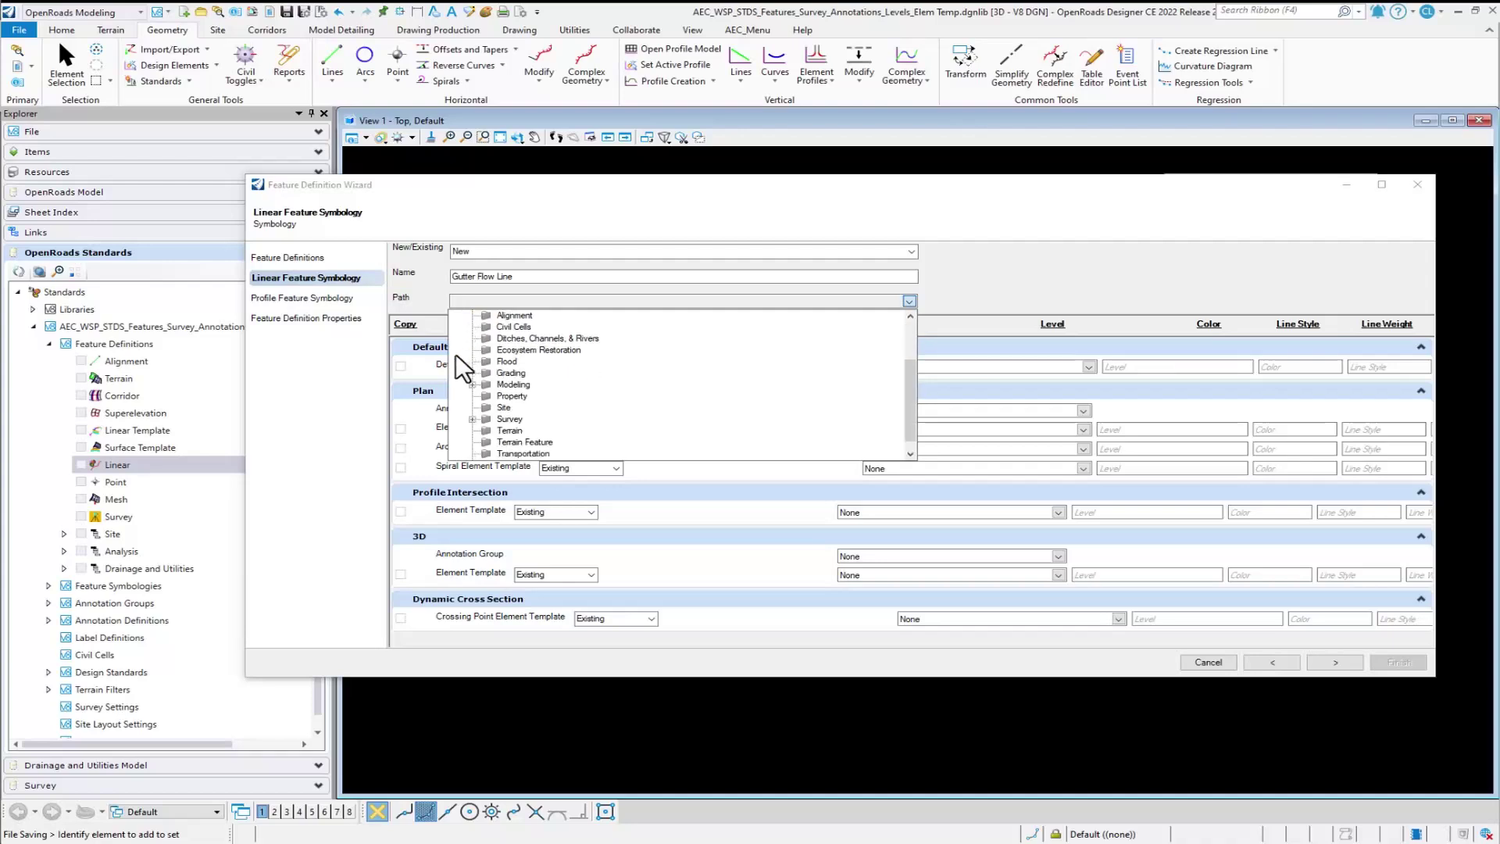
pyautogui.click(503, 452)
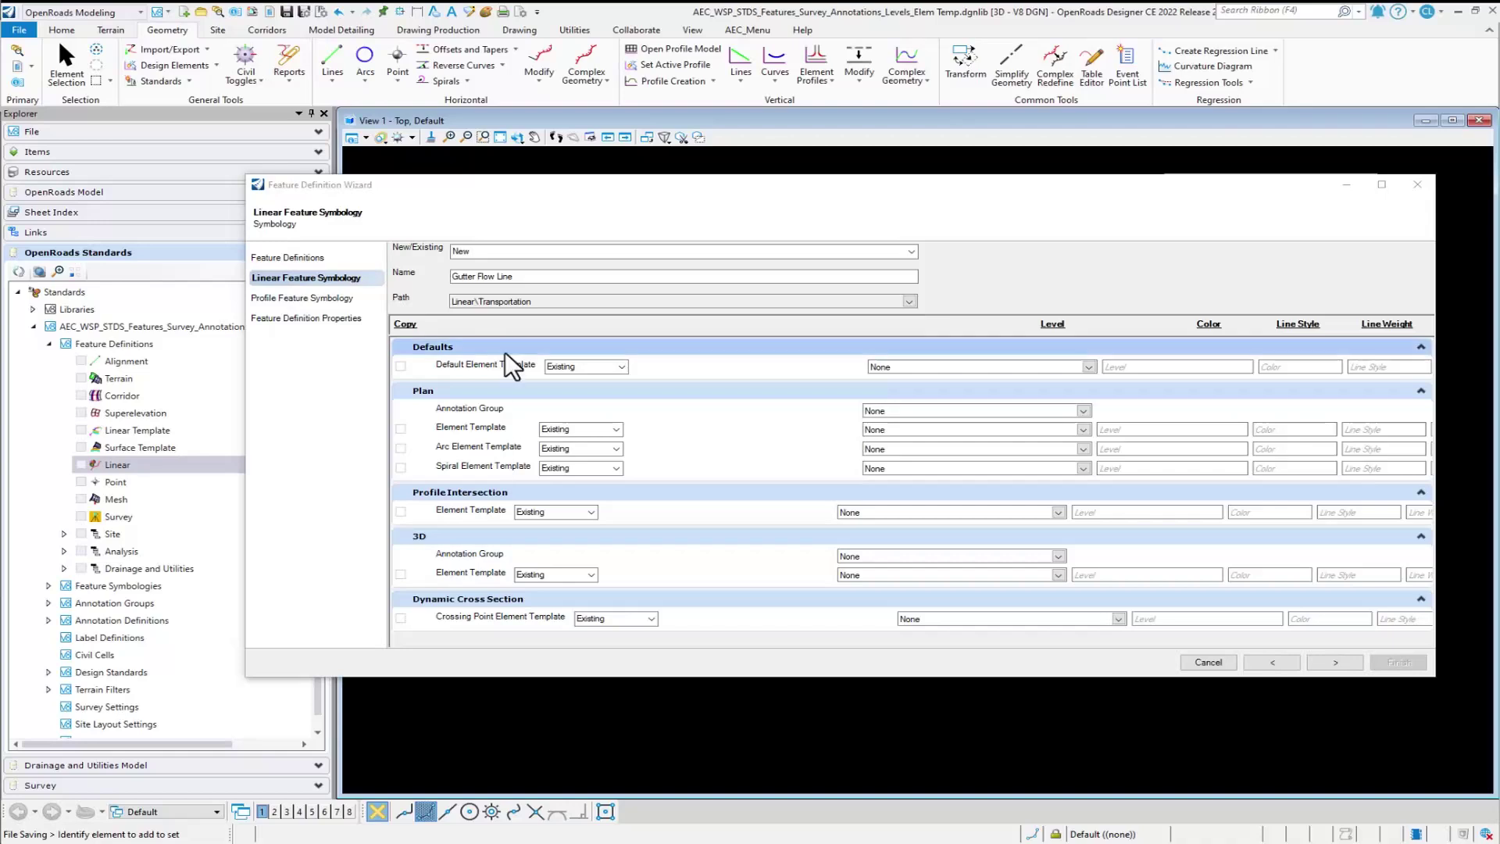
# Step: Make the linear symbology's default element template a new one named "Gutter Flow Line" under CAD Levels\Civil\Roads, Streets, and Highways
pyautogui.click(621, 367)
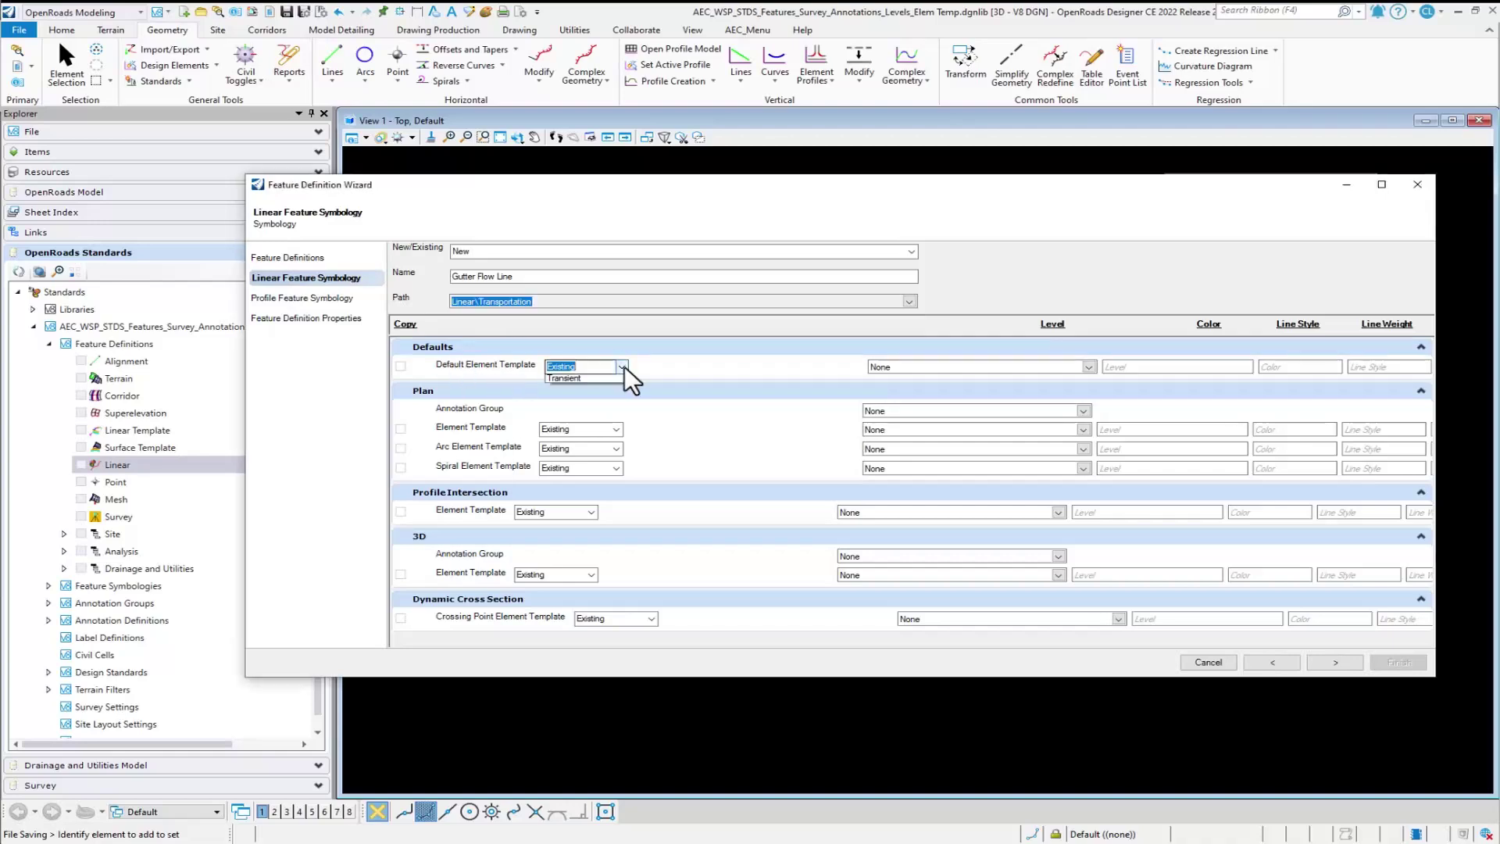
pyautogui.click(573, 388)
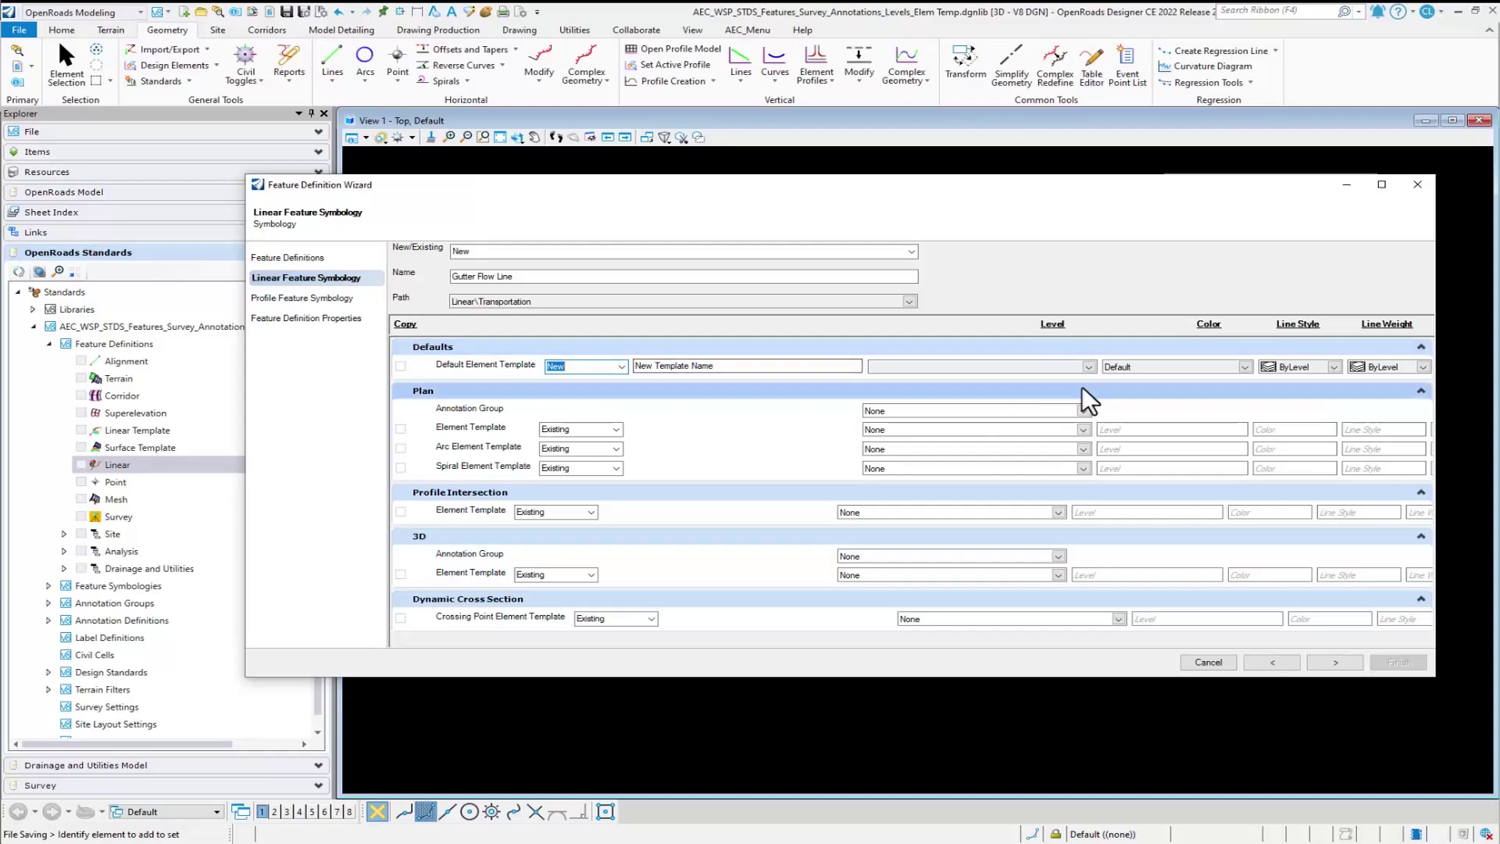
pyautogui.click(1090, 365)
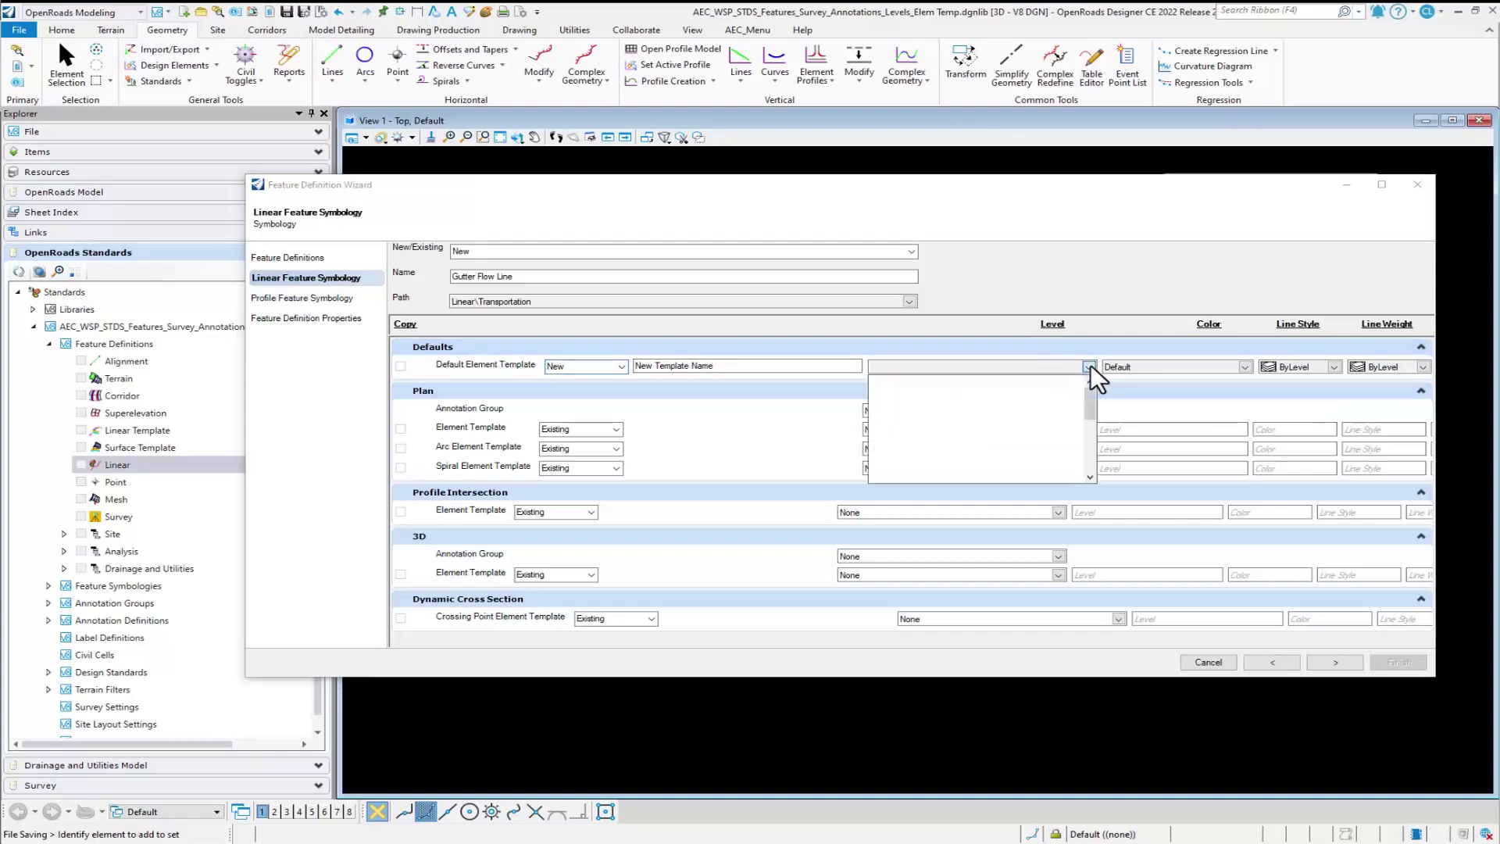
pyautogui.scroll(-5, 1034, 409)
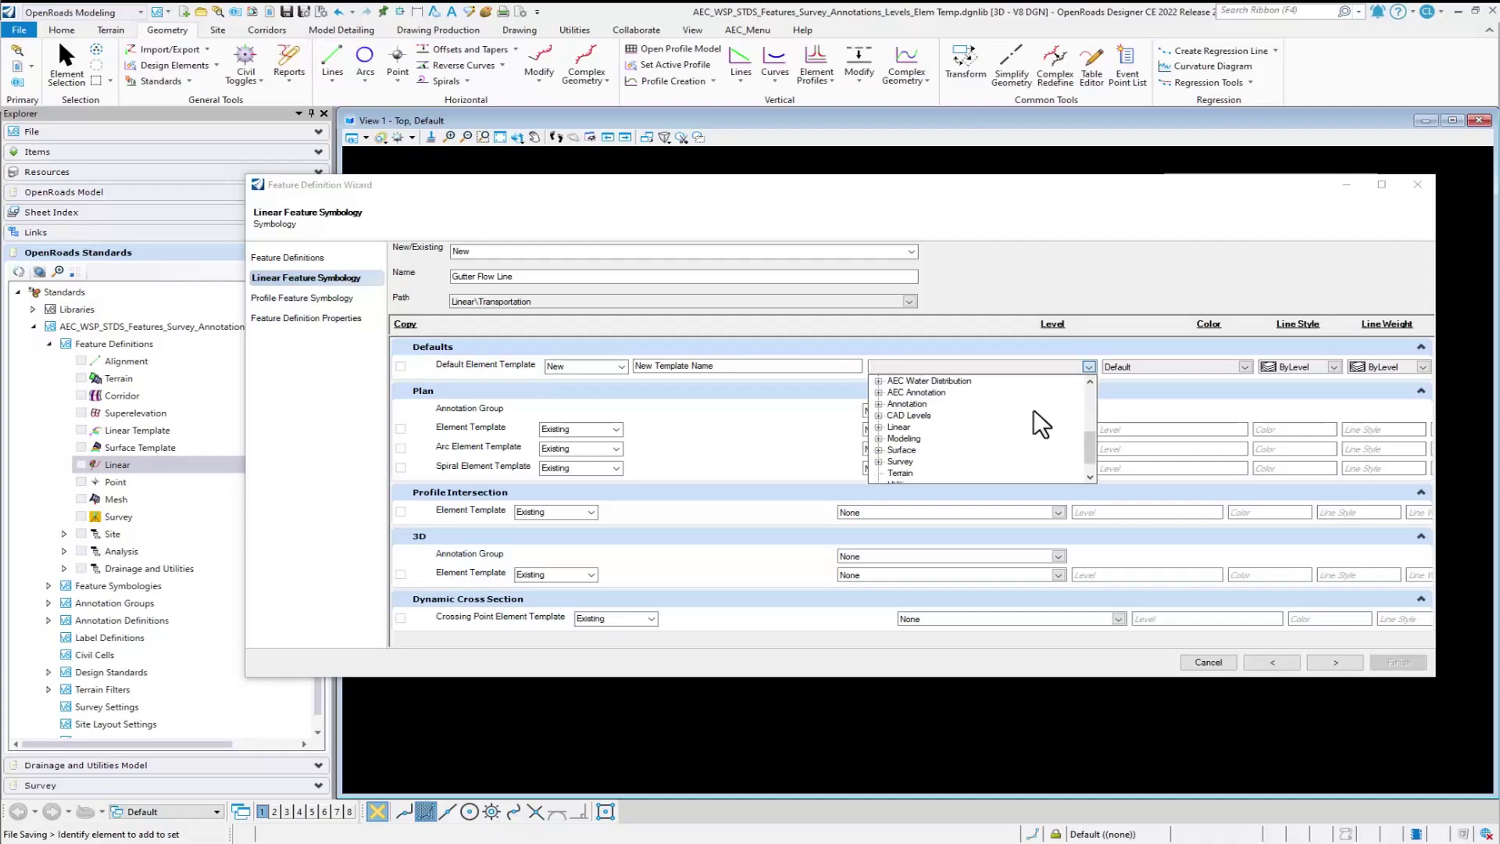
pyautogui.click(878, 414)
pyautogui.click(893, 393)
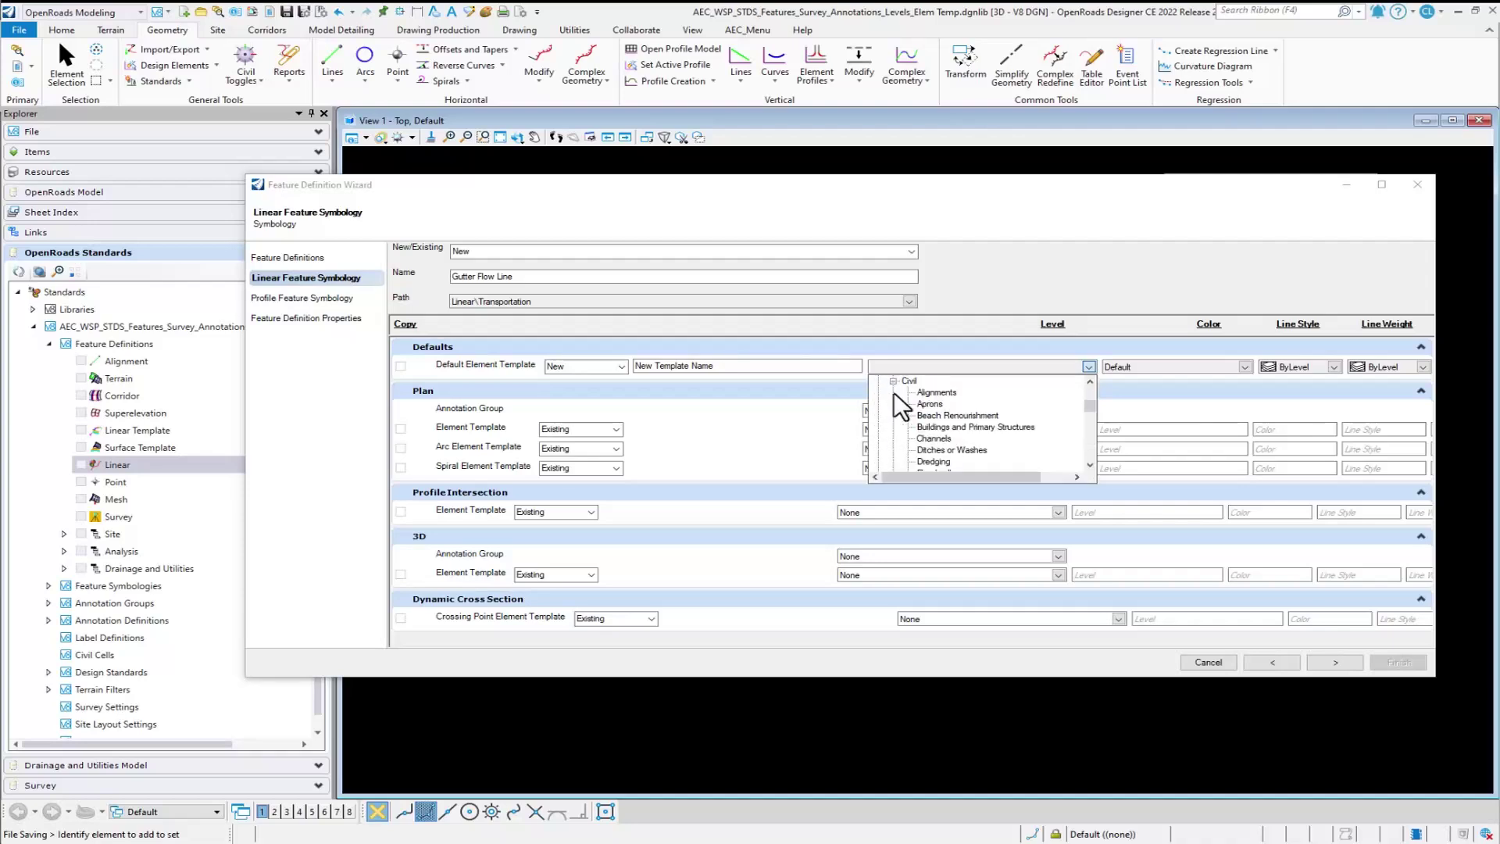
pyautogui.scroll(-4, 893, 392)
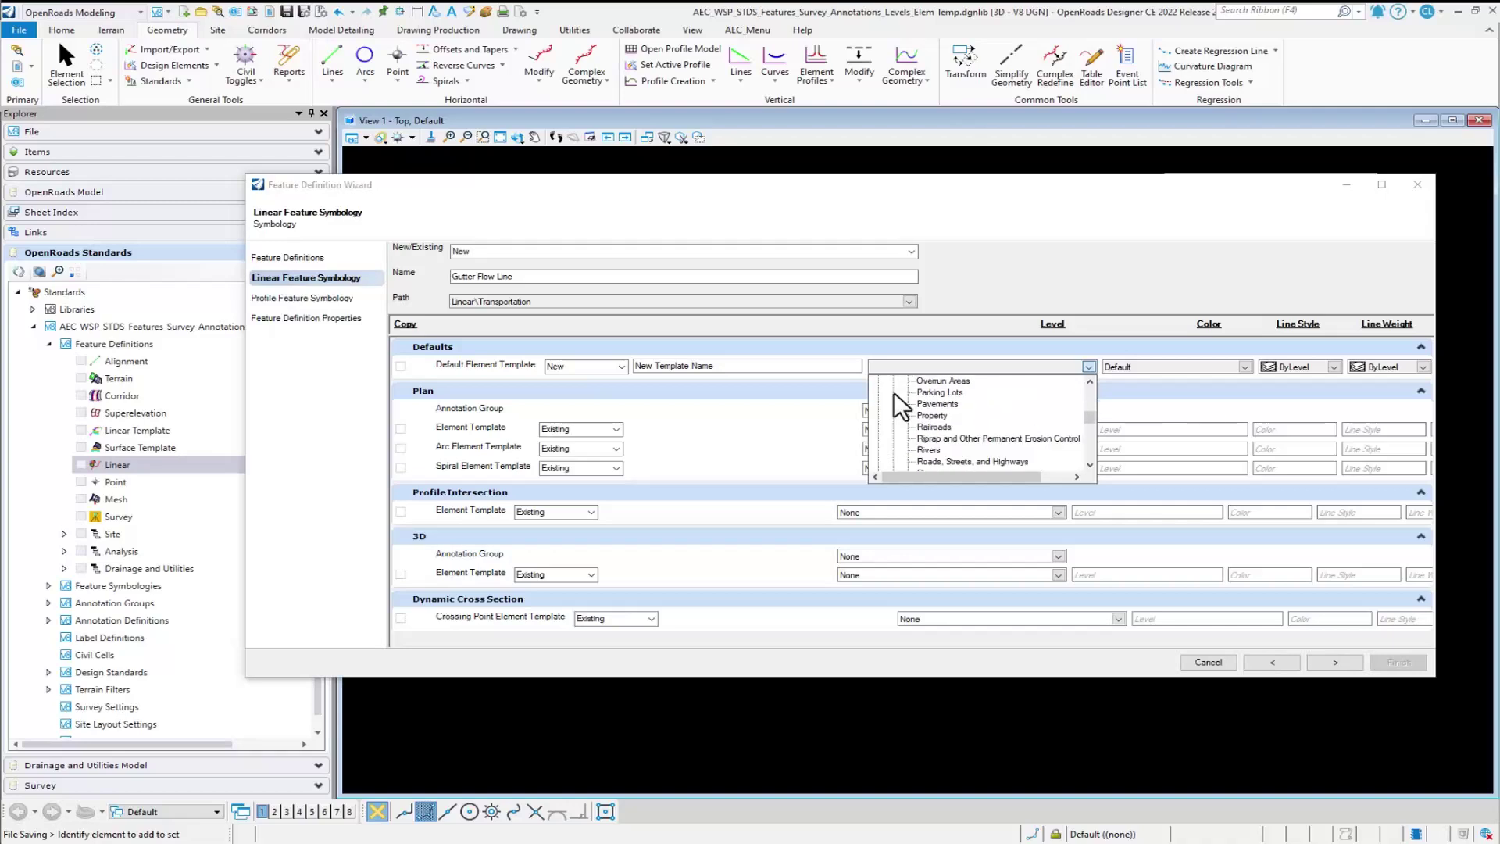
pyautogui.click(941, 461)
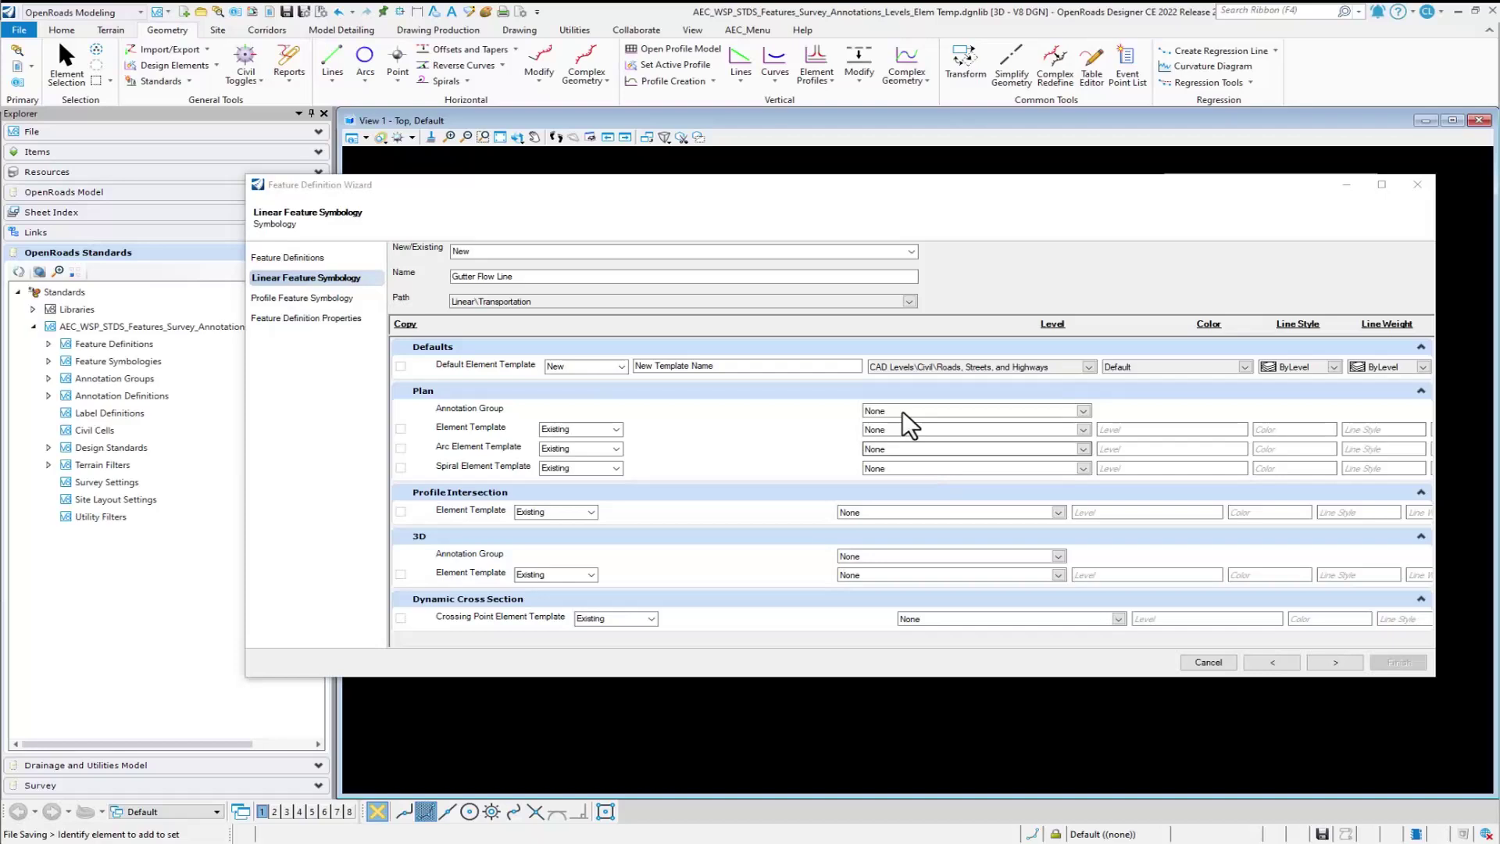
pyautogui.moveTo(751, 368); pyautogui.dragTo(595, 361)
pyautogui.hotkey('ctrl', 'v')
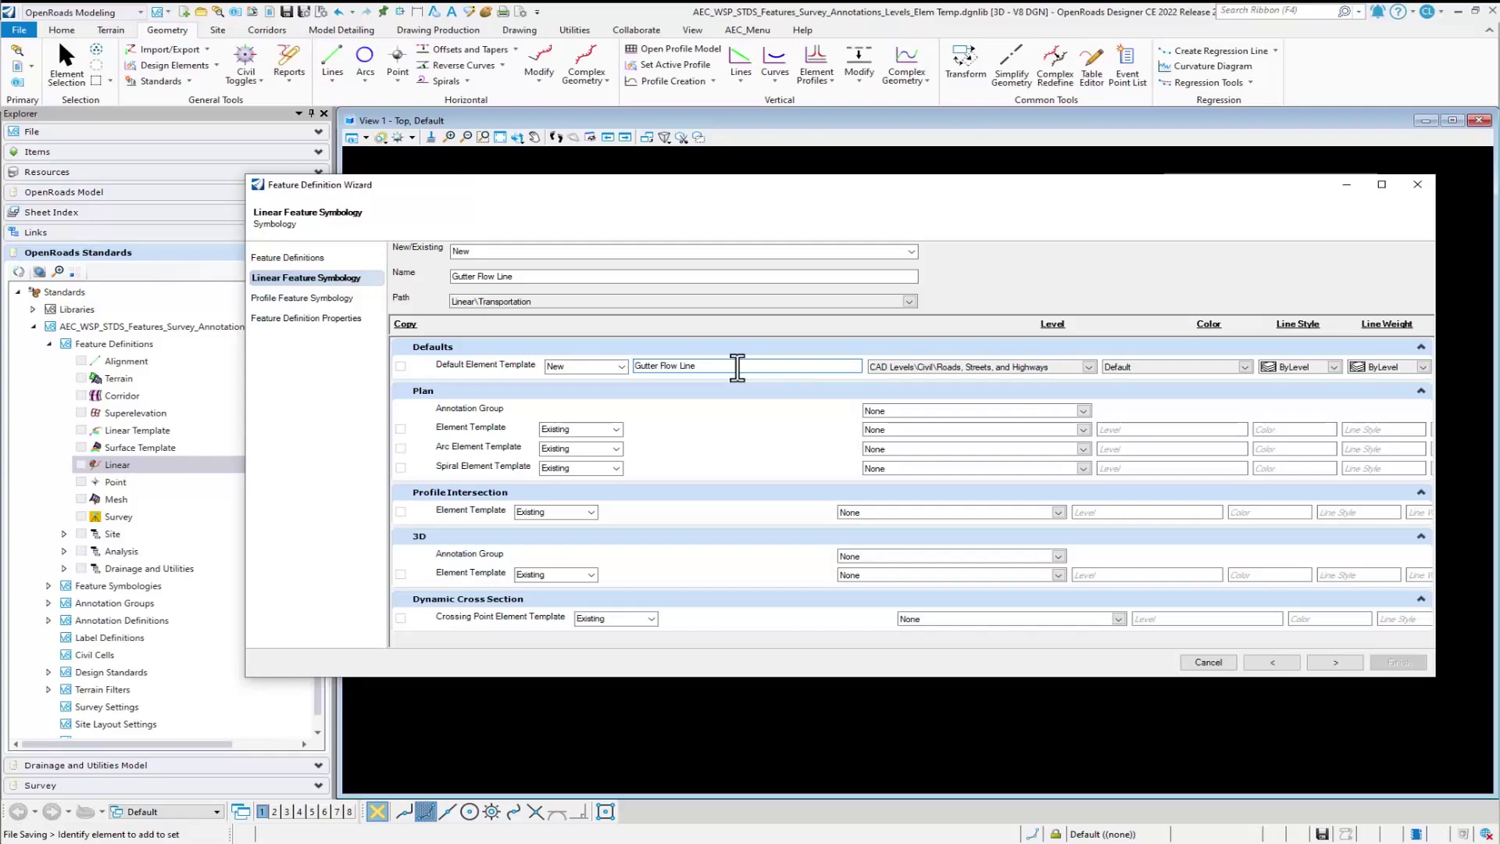
# Step: Assign the level C-ROAD-CURB (Curbs and gutters) to the new default element template and widen the wizard to show all its columns
pyautogui.click(1245, 365)
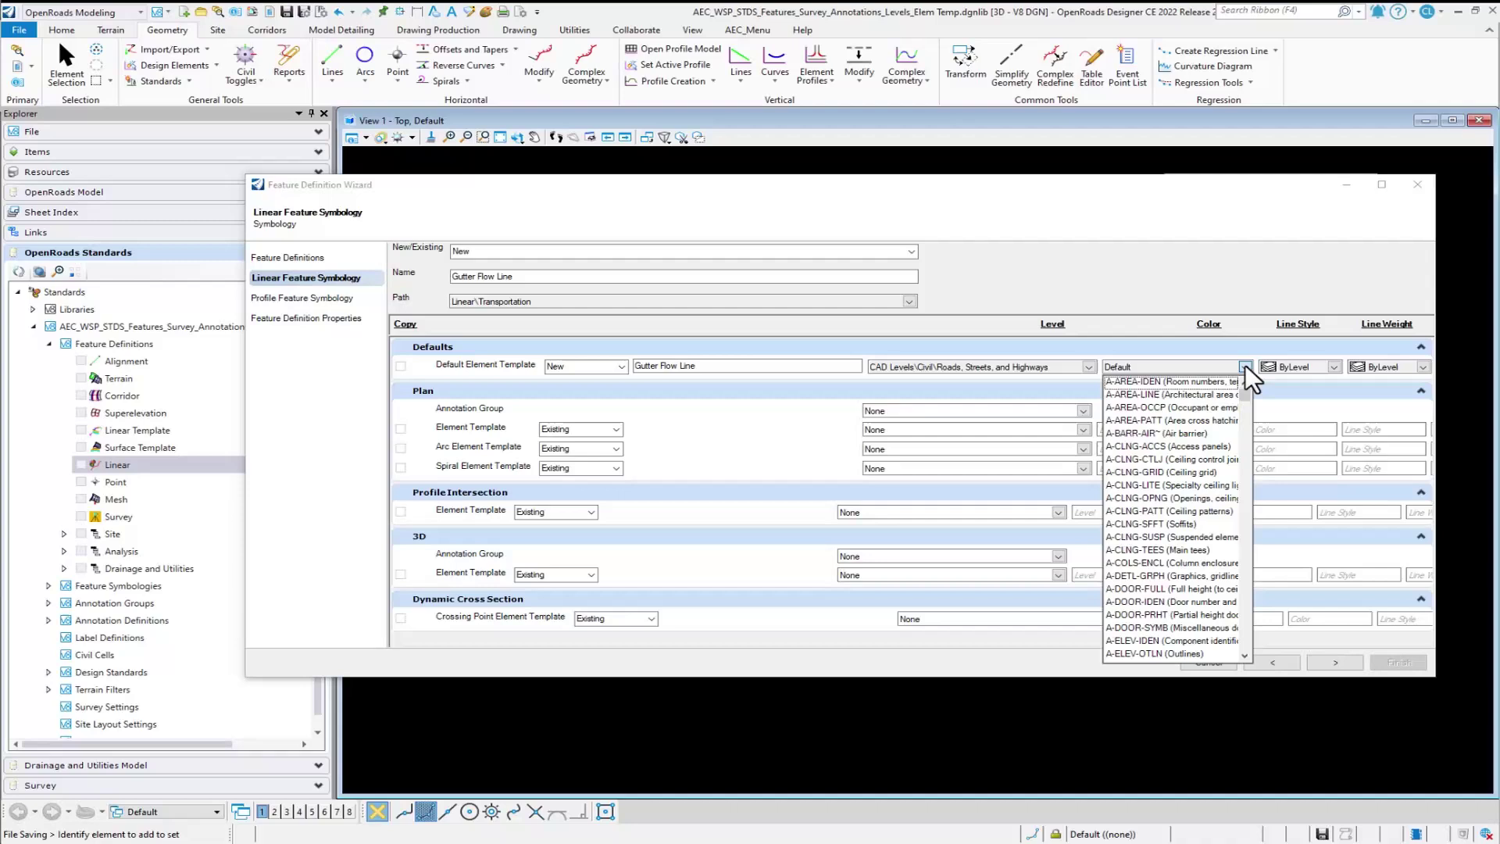
pyautogui.moveTo(1243, 393); pyautogui.dragTo(1250, 453)
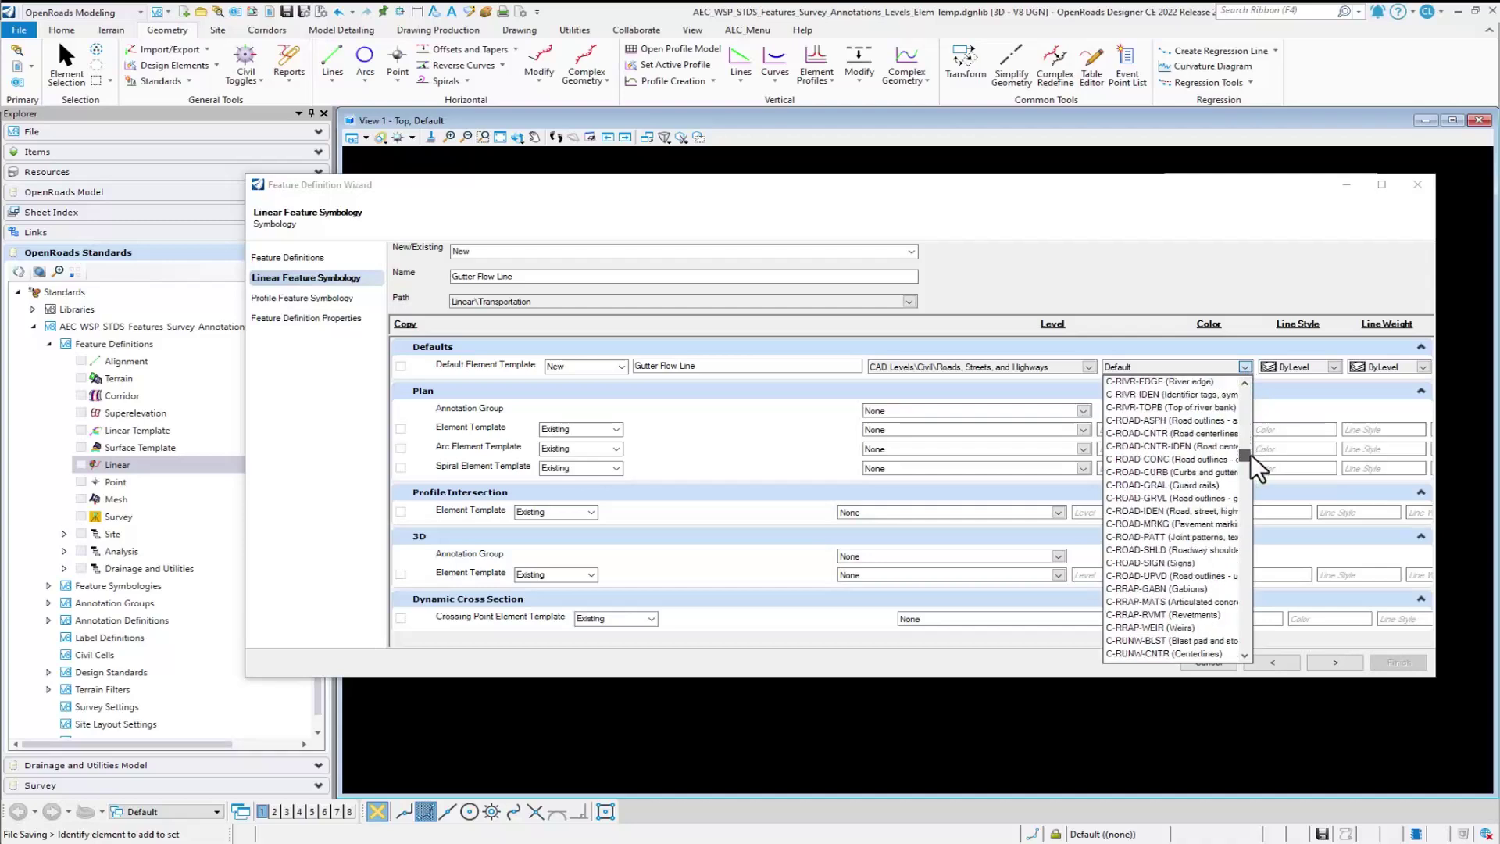
pyautogui.click(1164, 471)
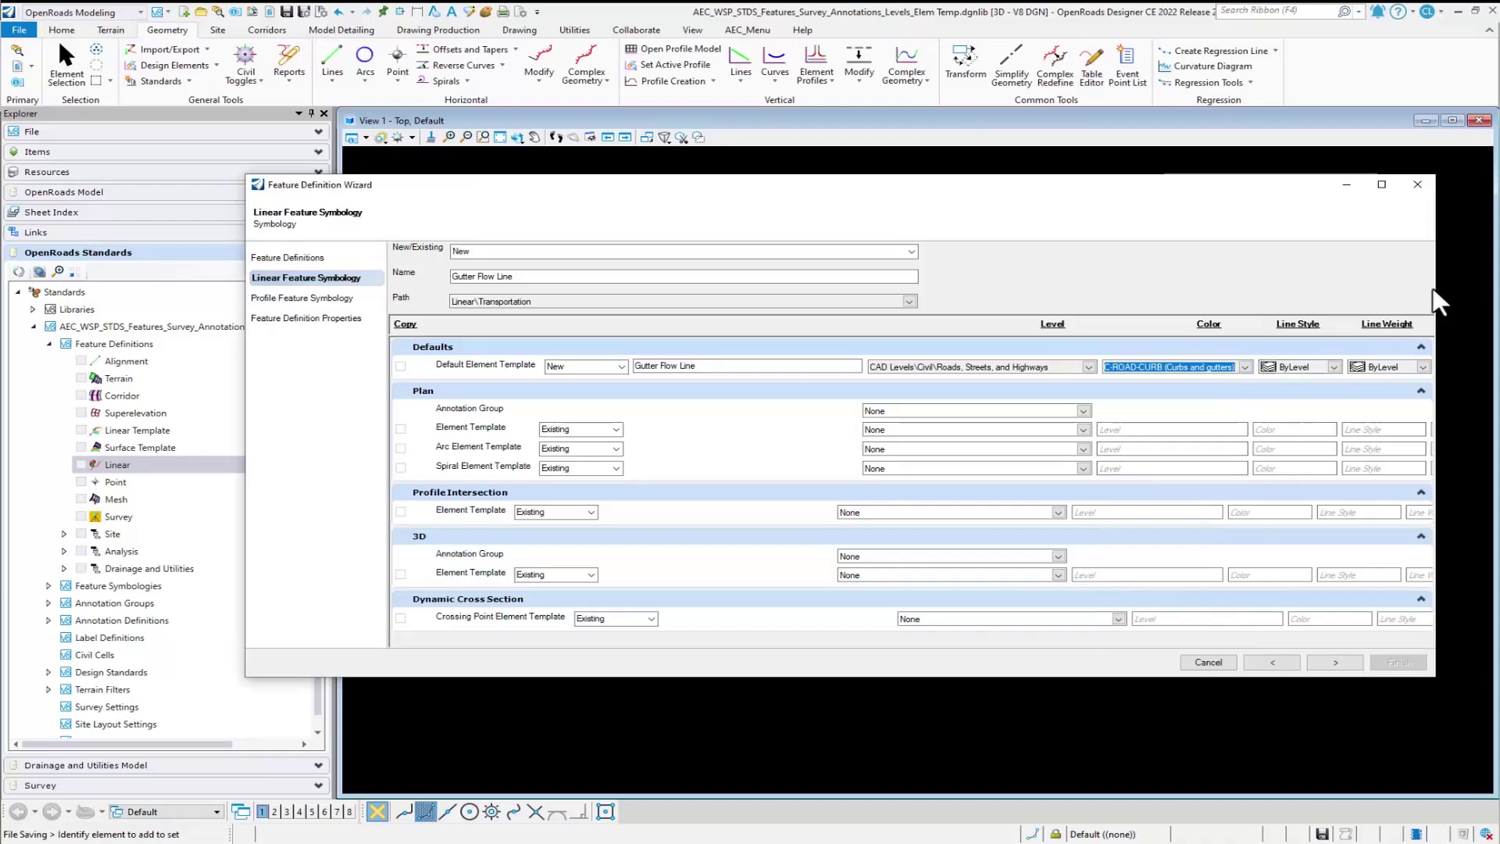
pyautogui.moveTo(1483, 286); pyautogui.dragTo(1498, 296)
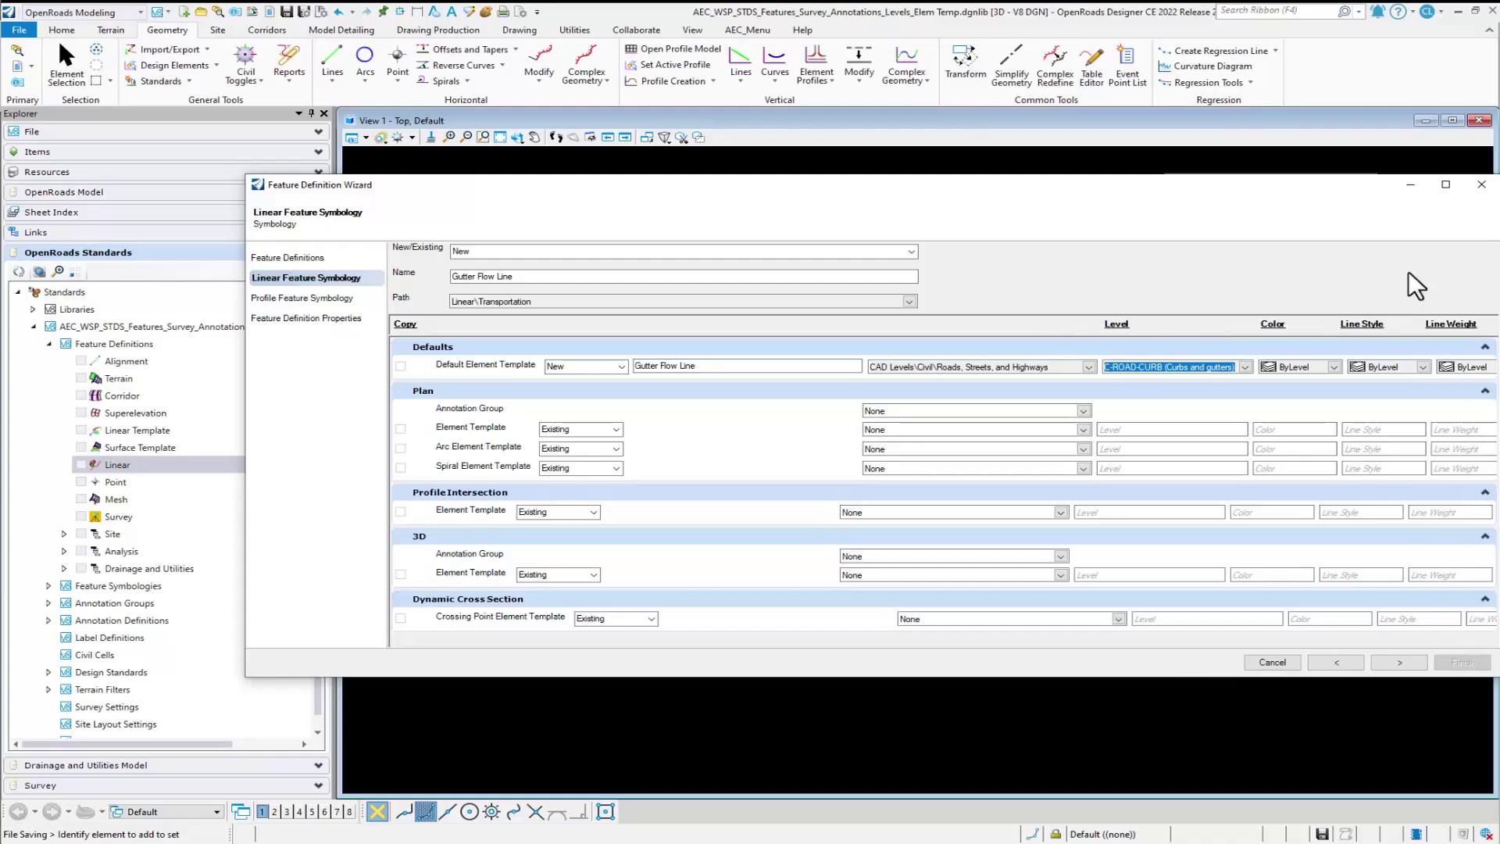
pyautogui.moveTo(1255, 182); pyautogui.dragTo(1242, 182)
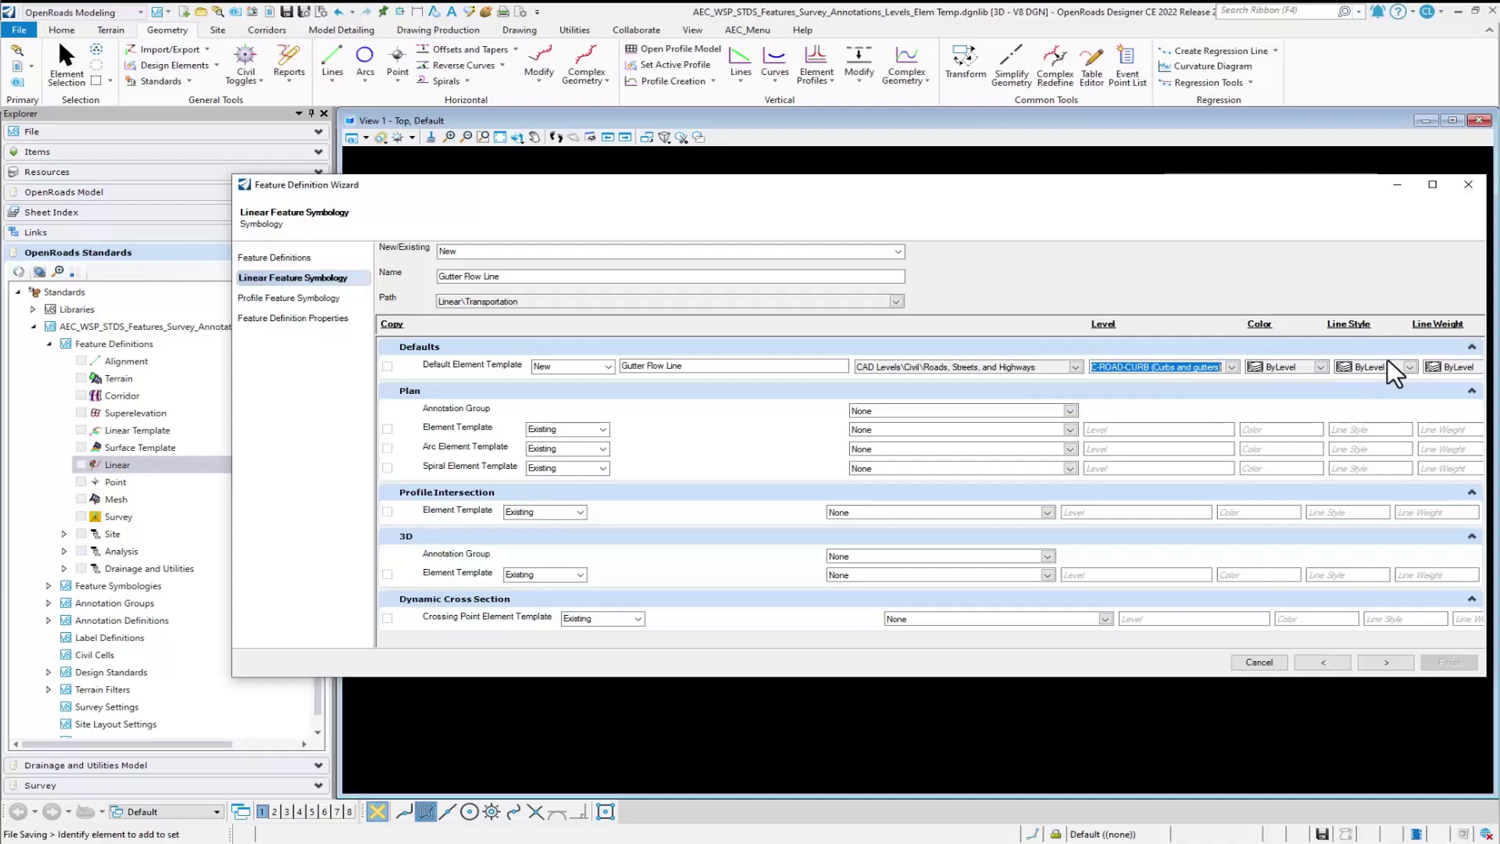
# Step: Define a new profile feature symbology "Gutter Flow Line" under Profile\Transportation, with its default element template set to Transient
pyautogui.click(1388, 665)
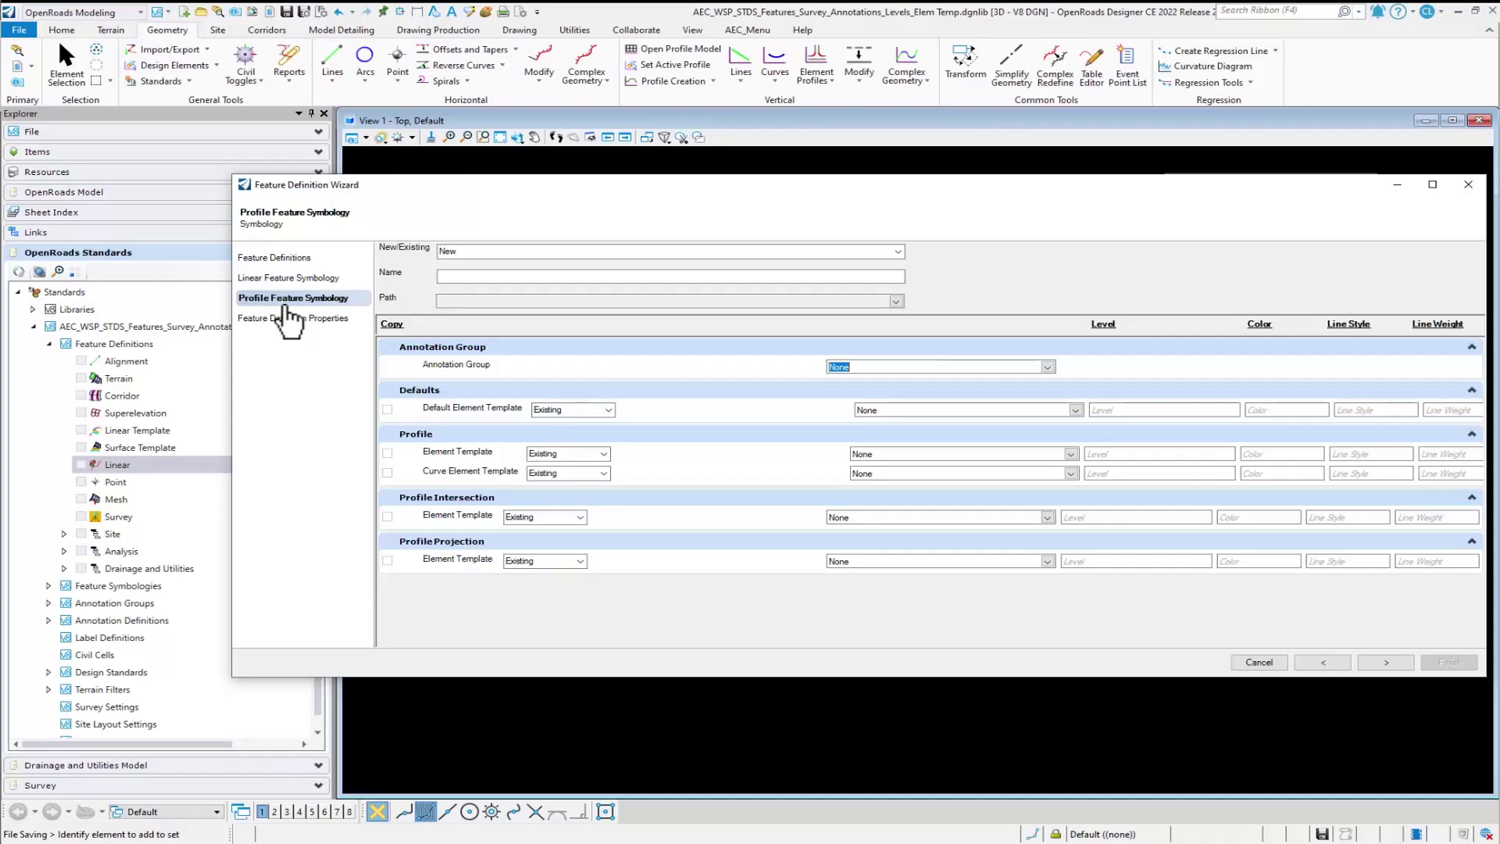
pyautogui.click(461, 275)
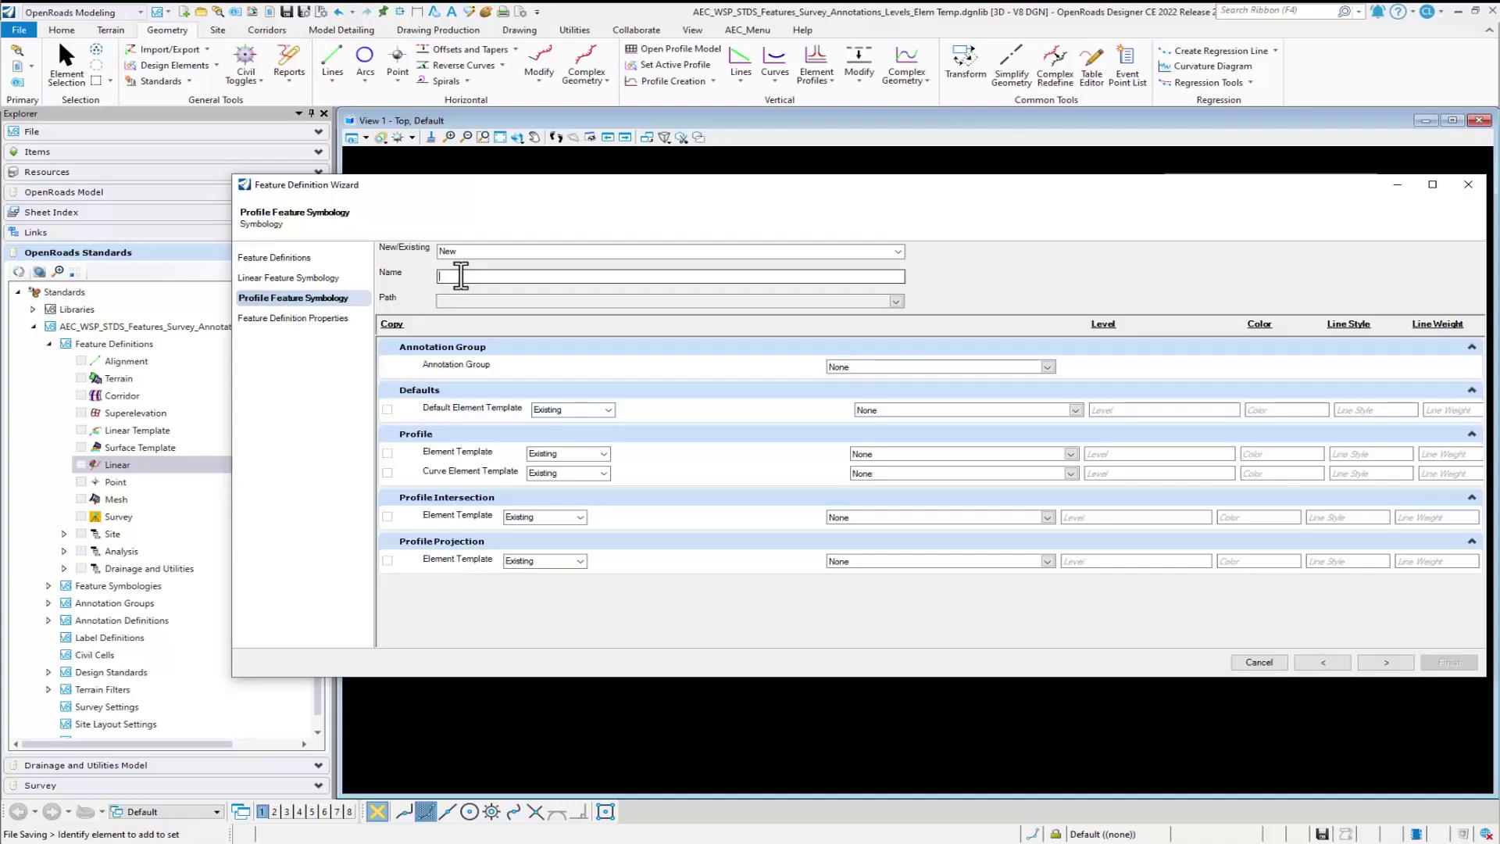
pyautogui.write('Gutter Flow Line')
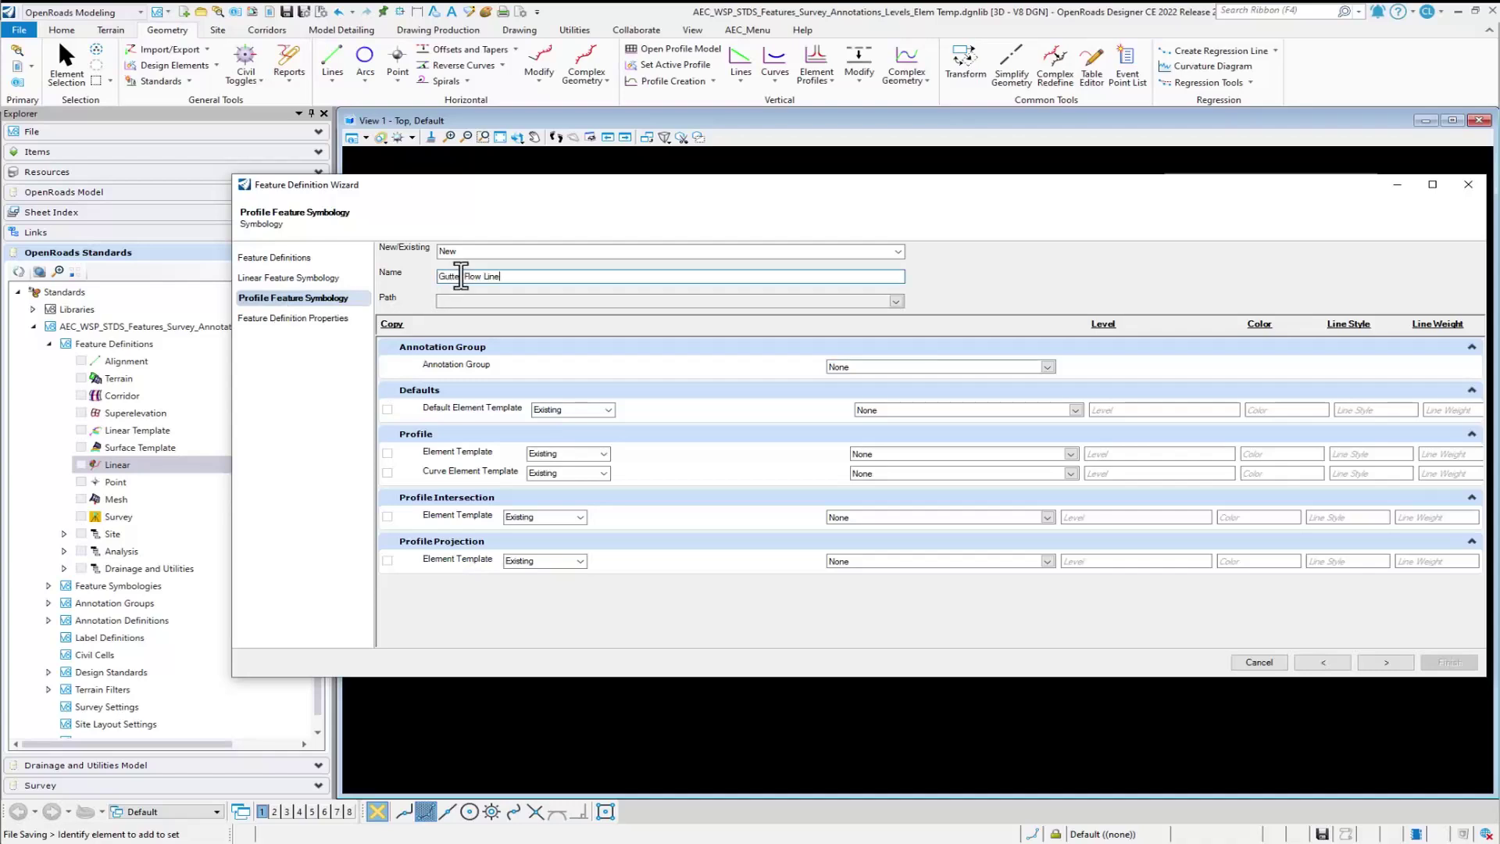
pyautogui.click(896, 301)
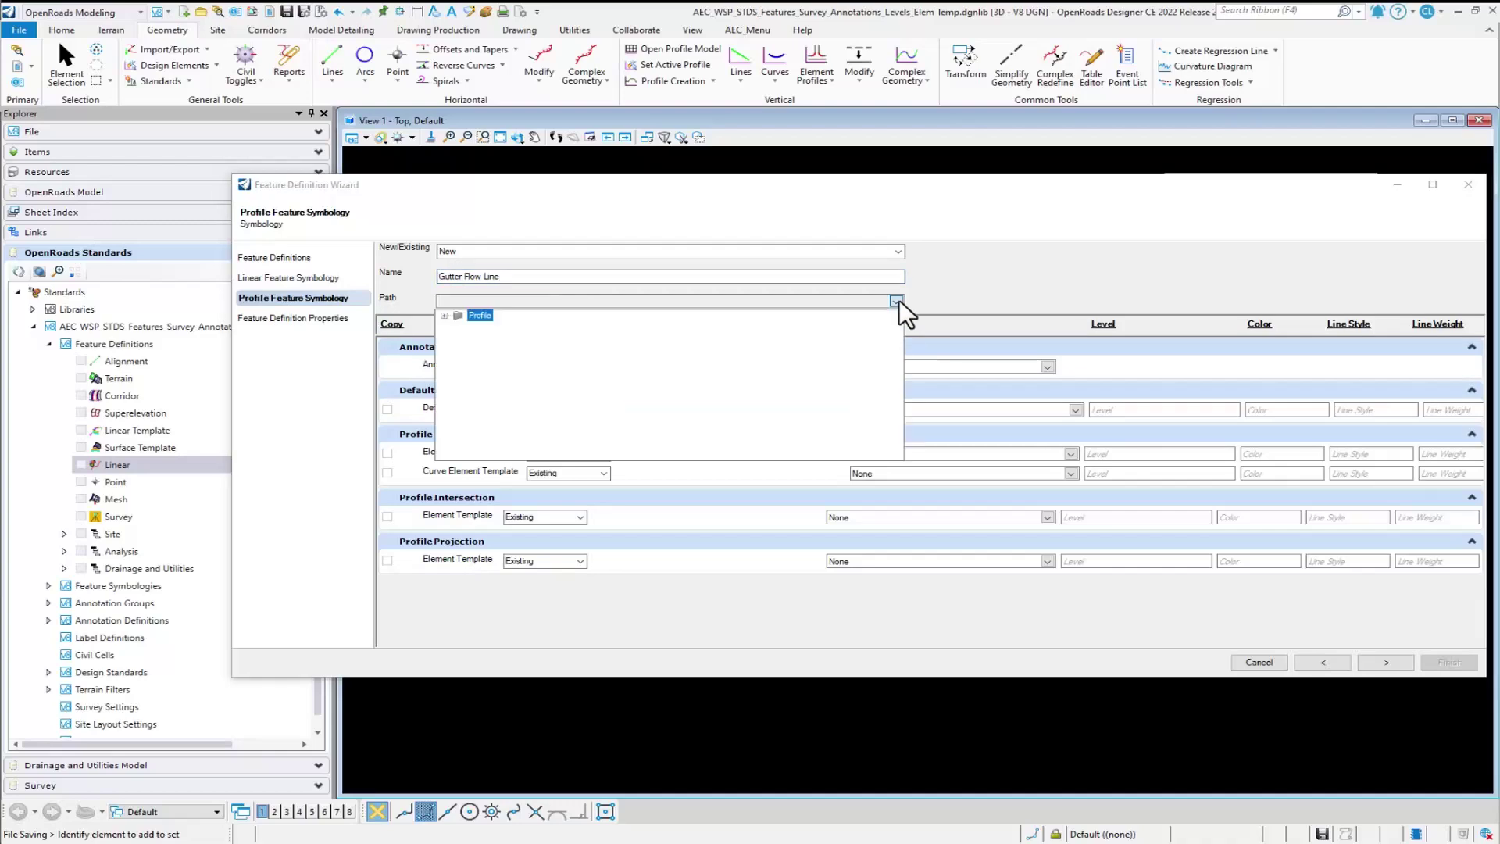
pyautogui.click(444, 315)
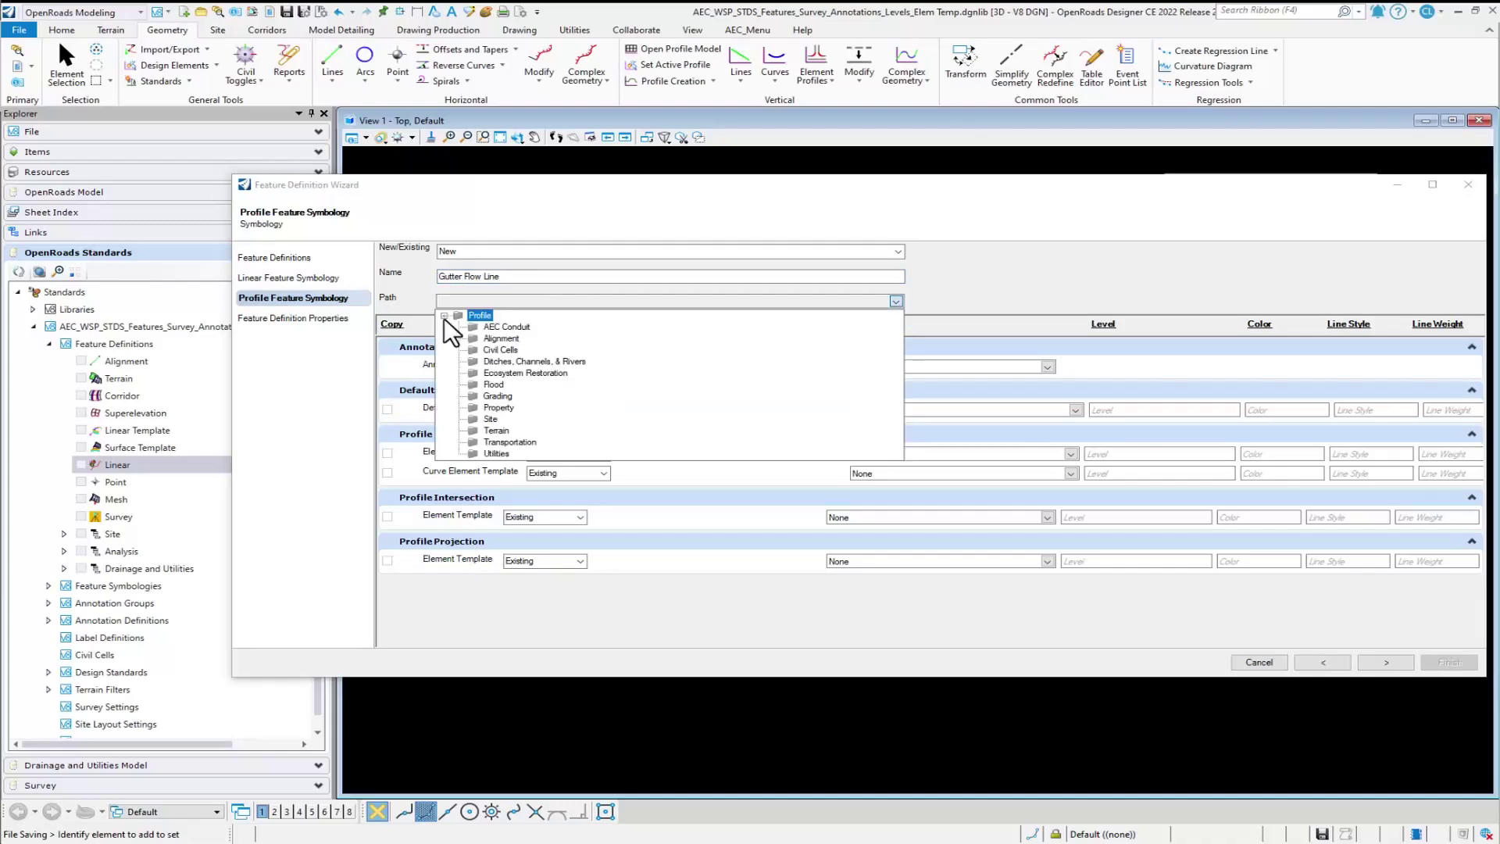
pyautogui.click(496, 443)
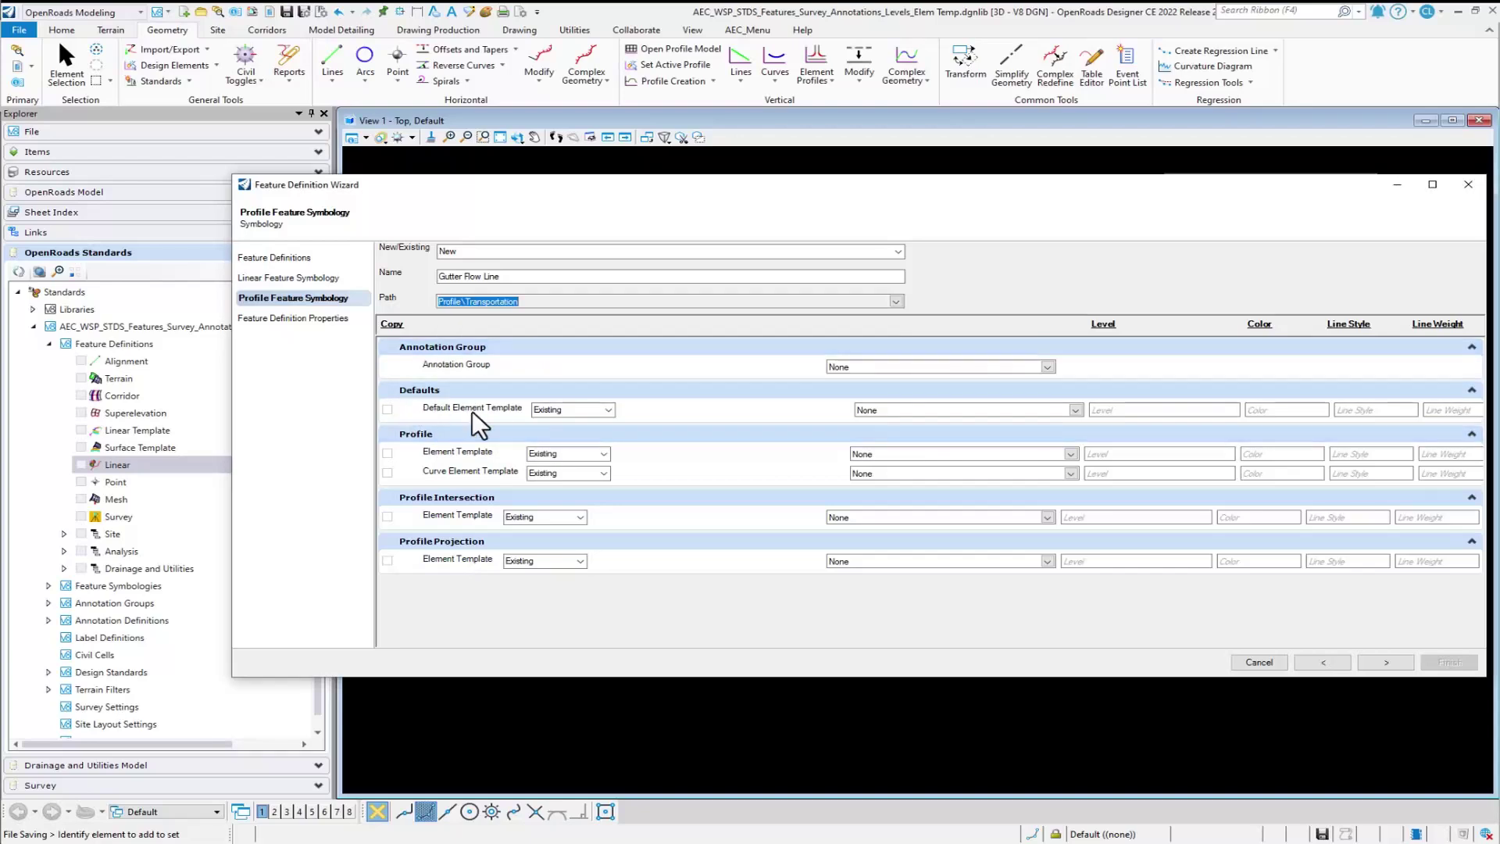
pyautogui.click(608, 409)
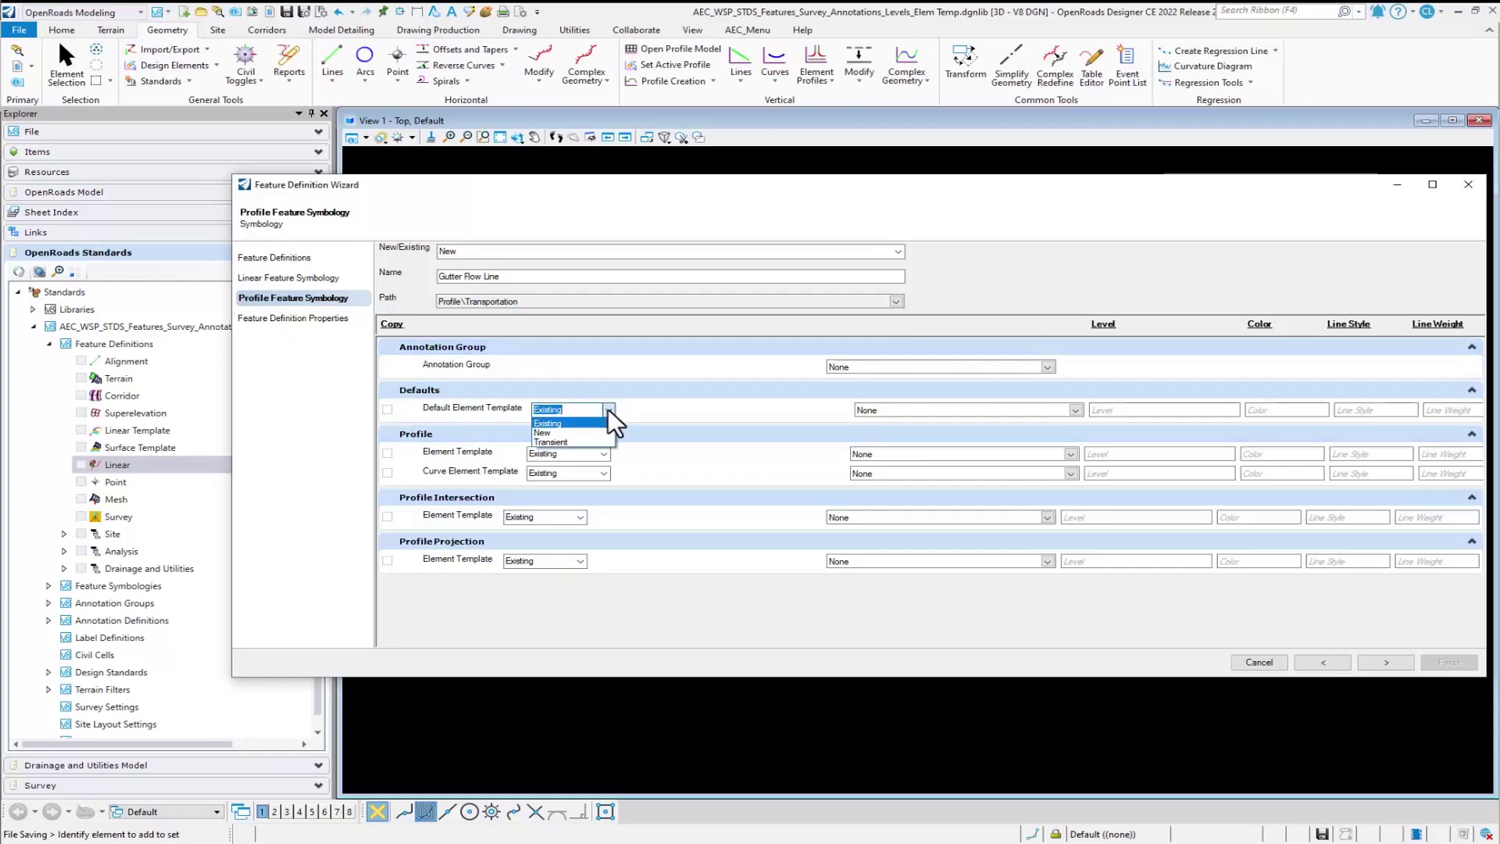
pyautogui.click(569, 441)
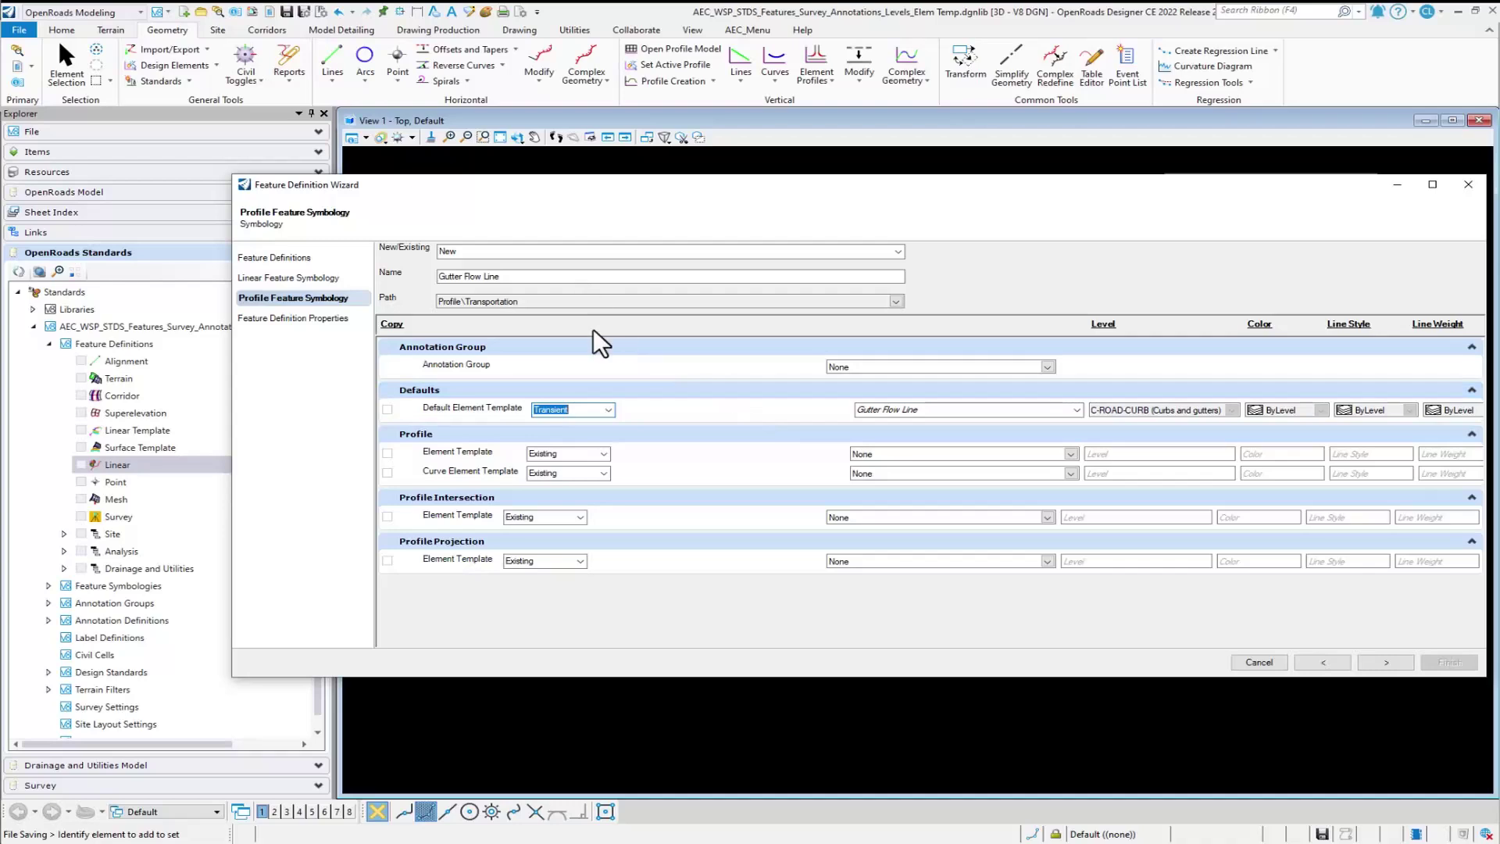
# Step: Set the feature definition's description to "Gutter Flow Line" and Create Template Geometry to True, and finish the wizard
pyautogui.click(1380, 663)
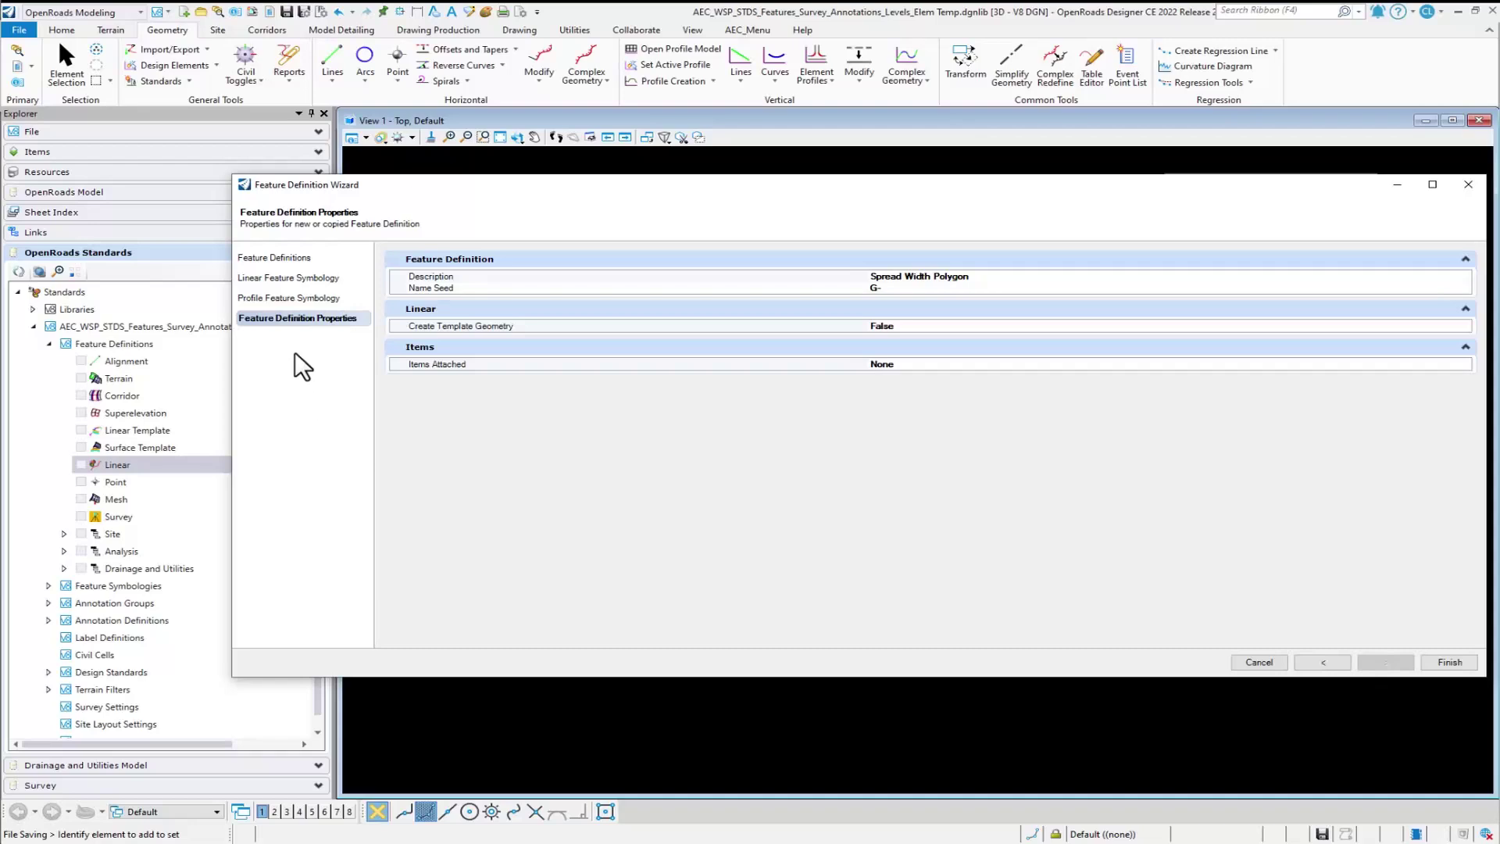
pyautogui.doubleClick(979, 278)
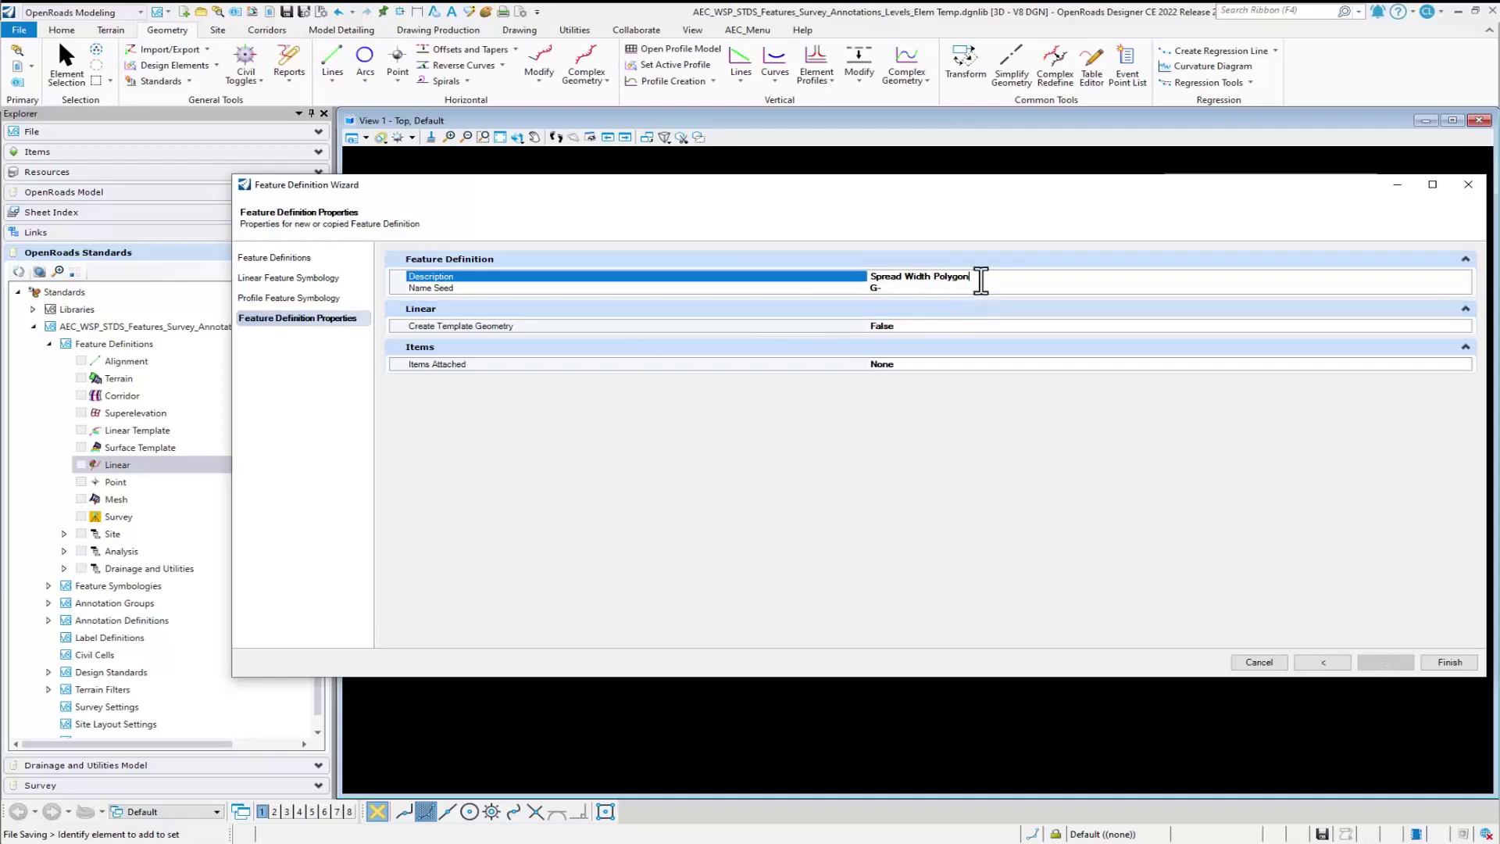
pyautogui.moveTo(979, 278); pyautogui.dragTo(865, 283)
pyautogui.write('Gutter Flow Line')
pyautogui.doubleClick(926, 325)
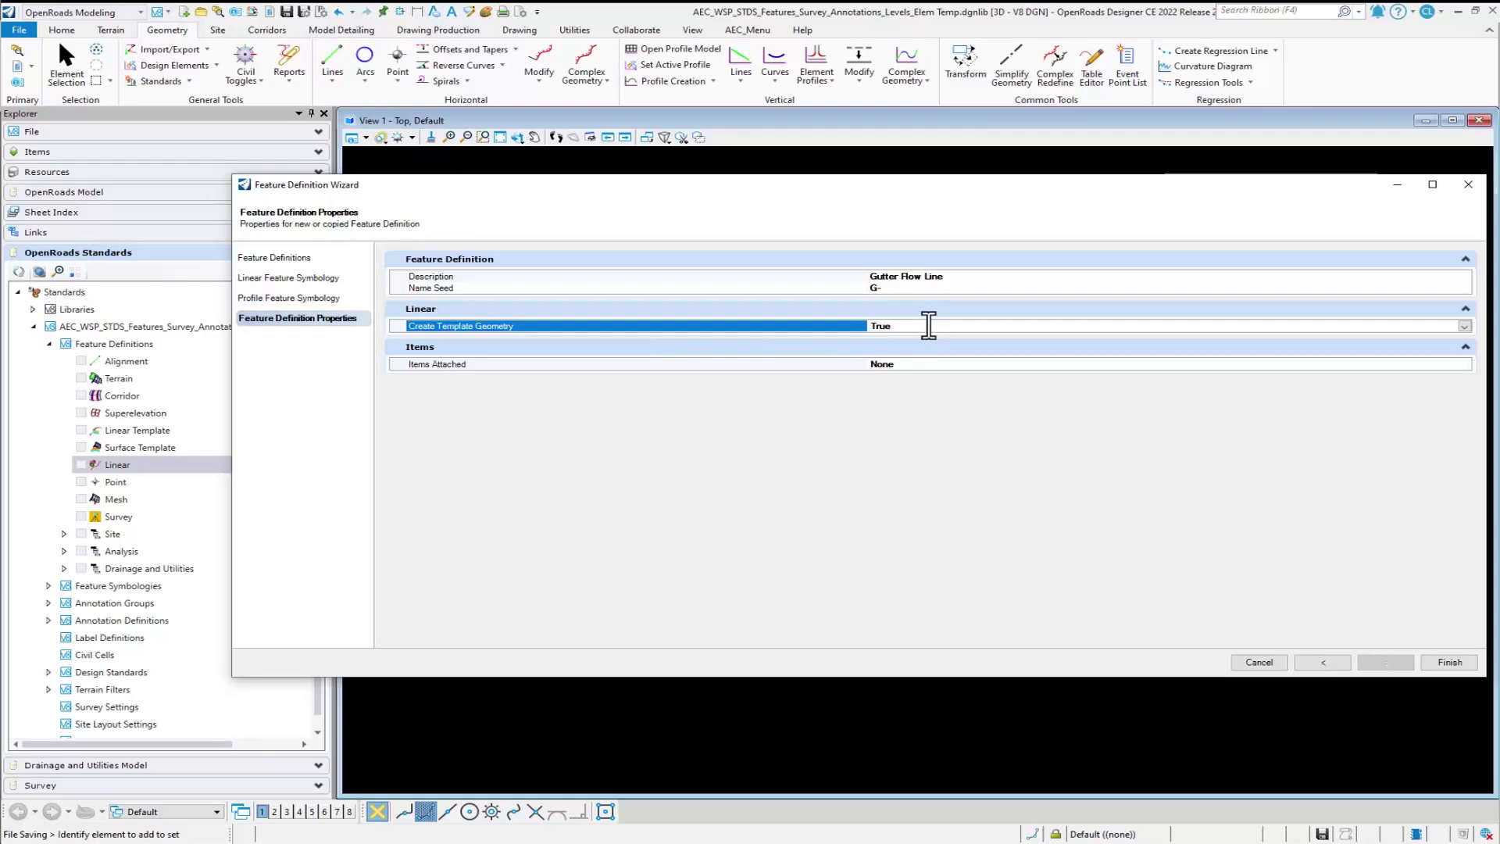
pyautogui.click(1459, 662)
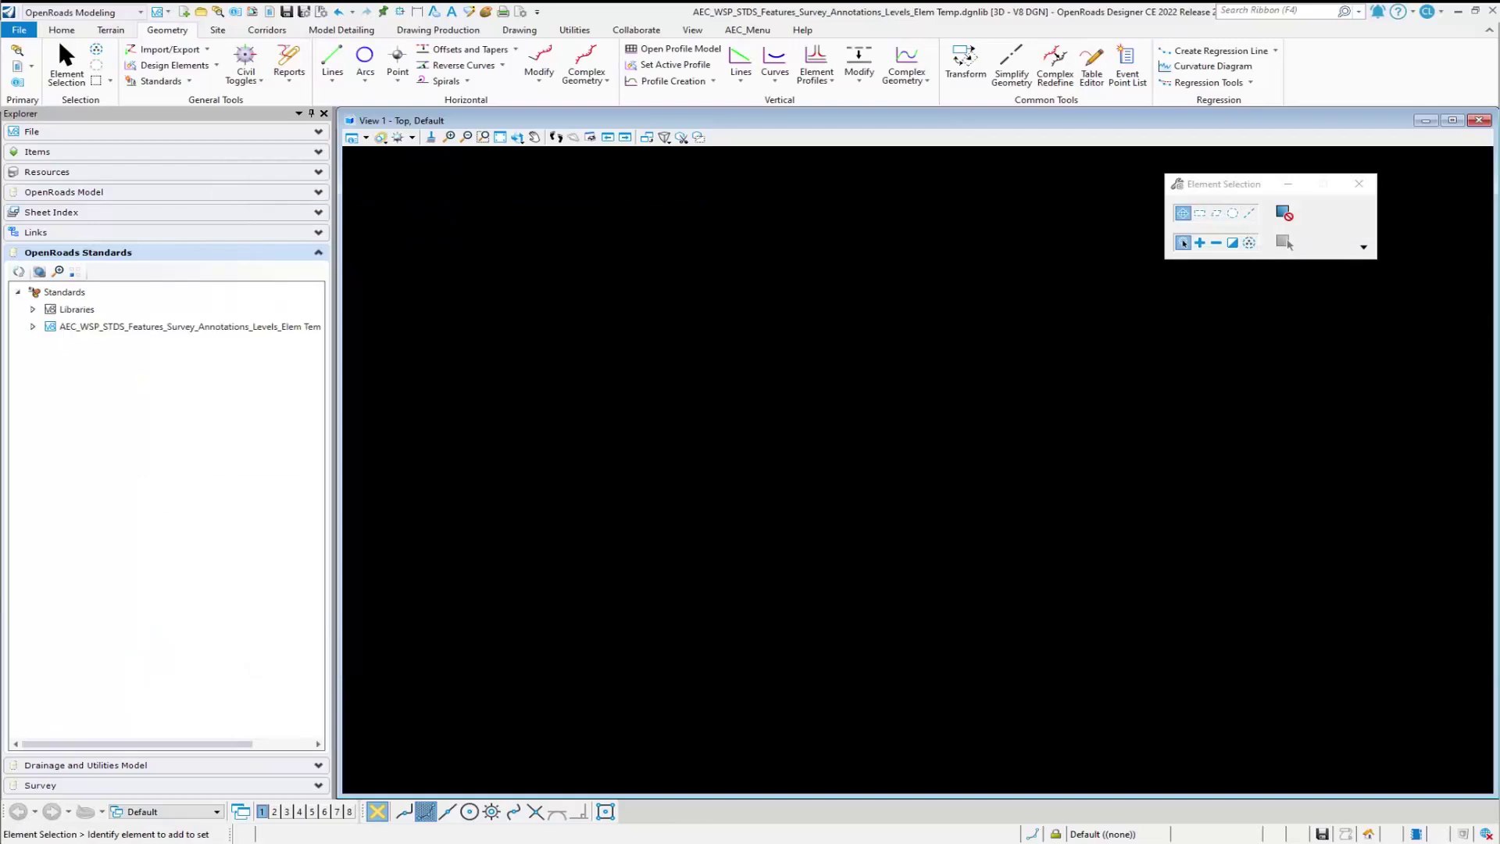
# Step: Consult the Features / Annotation Diagram in Adobe Acrobat, return to OpenRoads Designer and review the Gutter Flow Line element template under Roads, Streets, and Highways
pyautogui.click(686, 822)
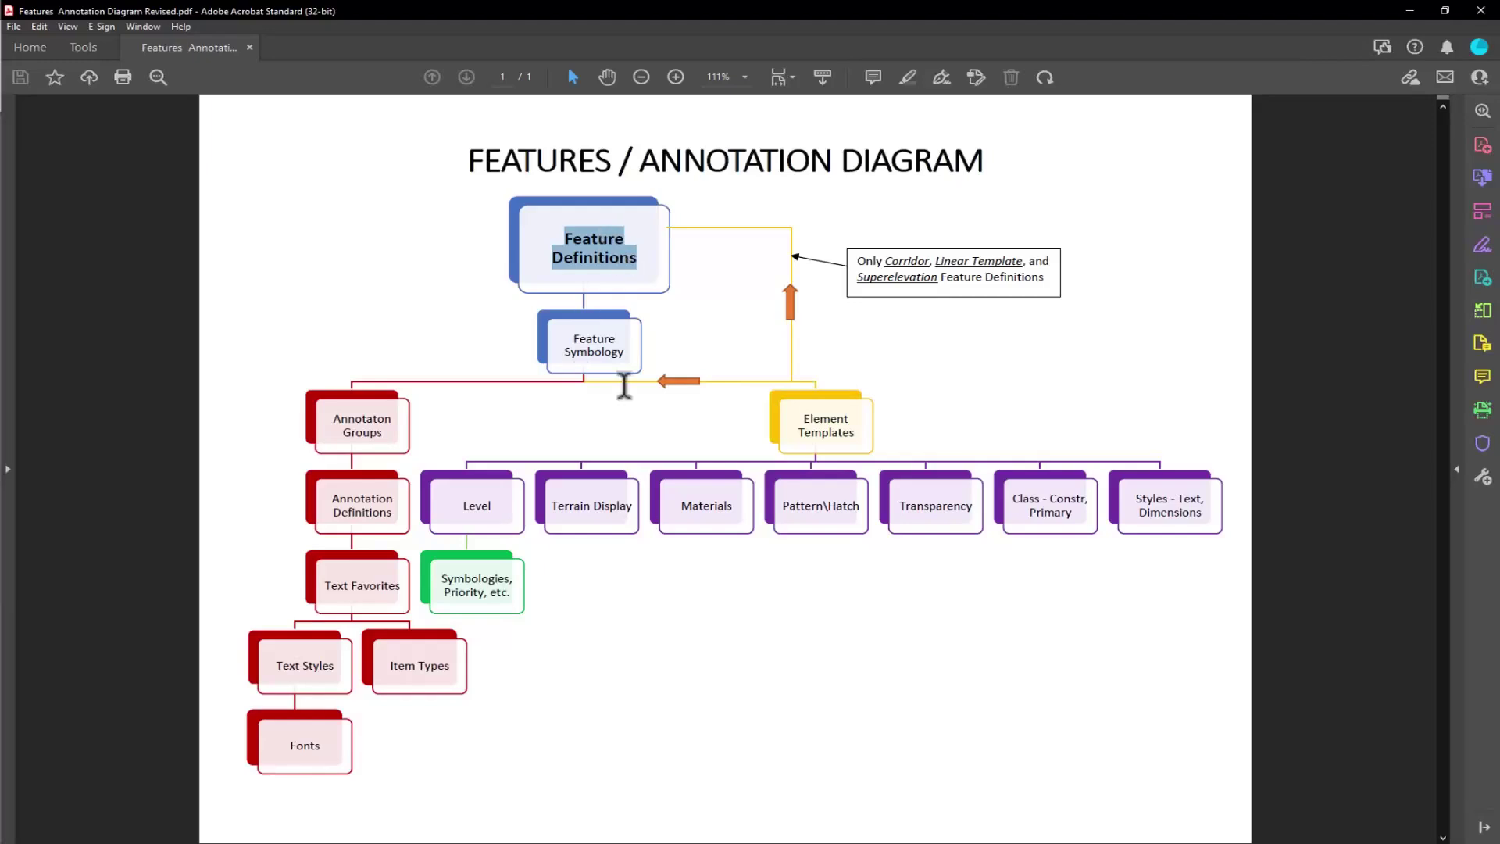
pyautogui.hotkey('alt', 'Tab')
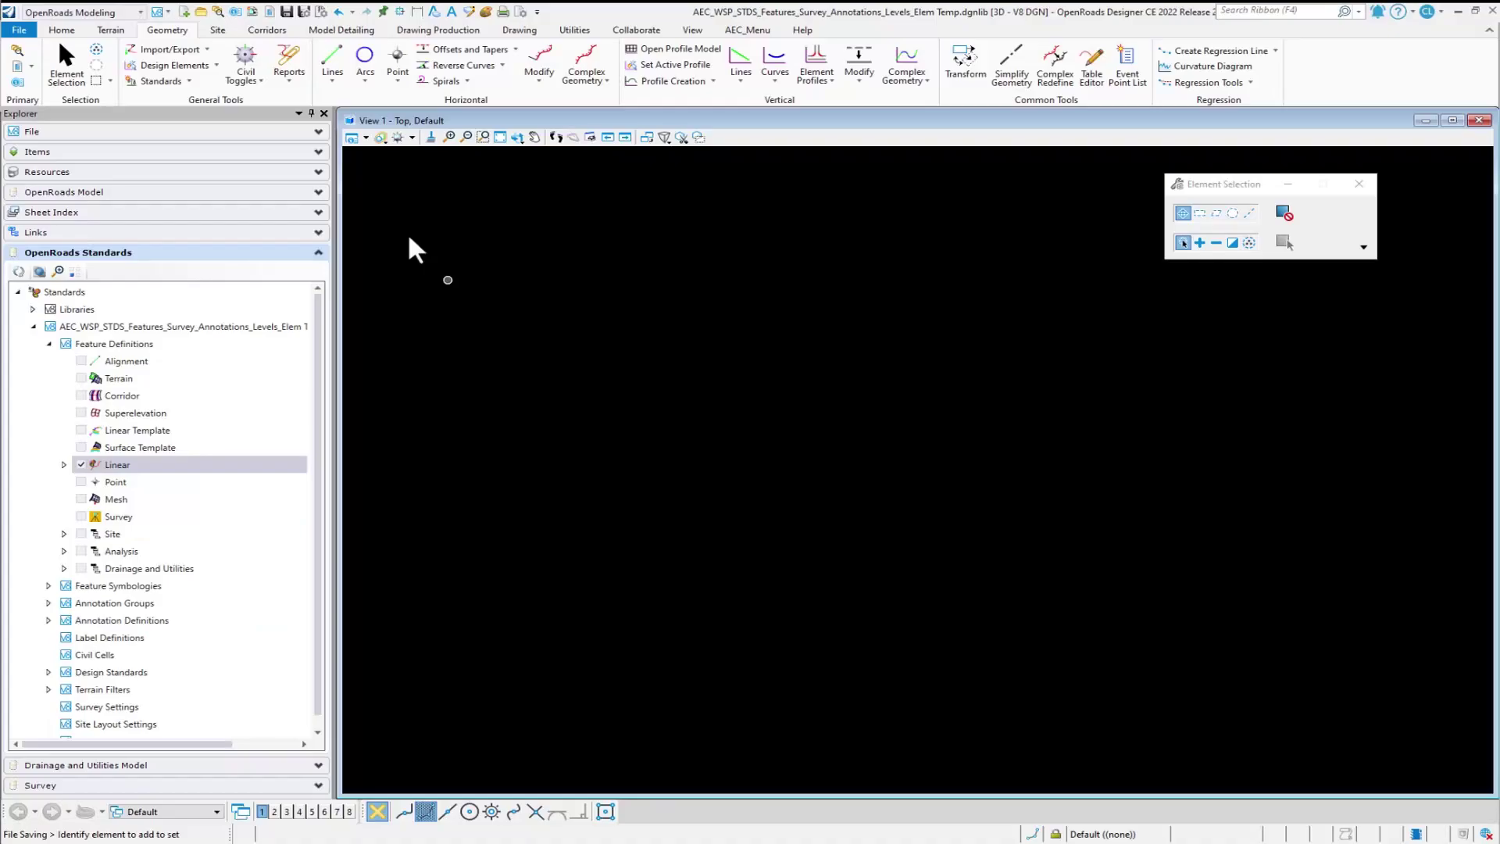
pyautogui.click(62, 31)
pyautogui.click(70, 56)
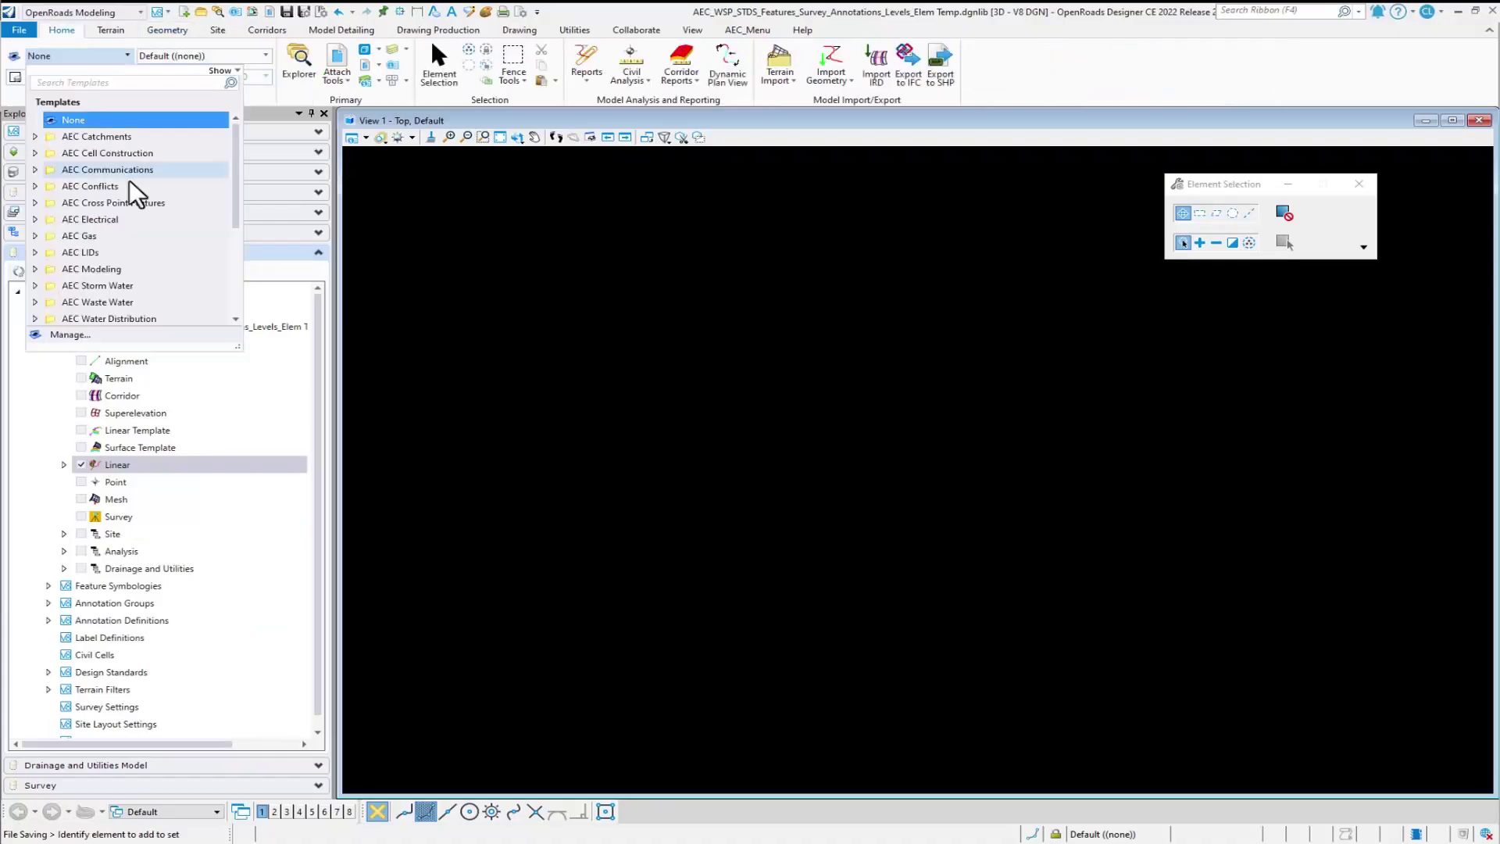
pyautogui.click(100, 335)
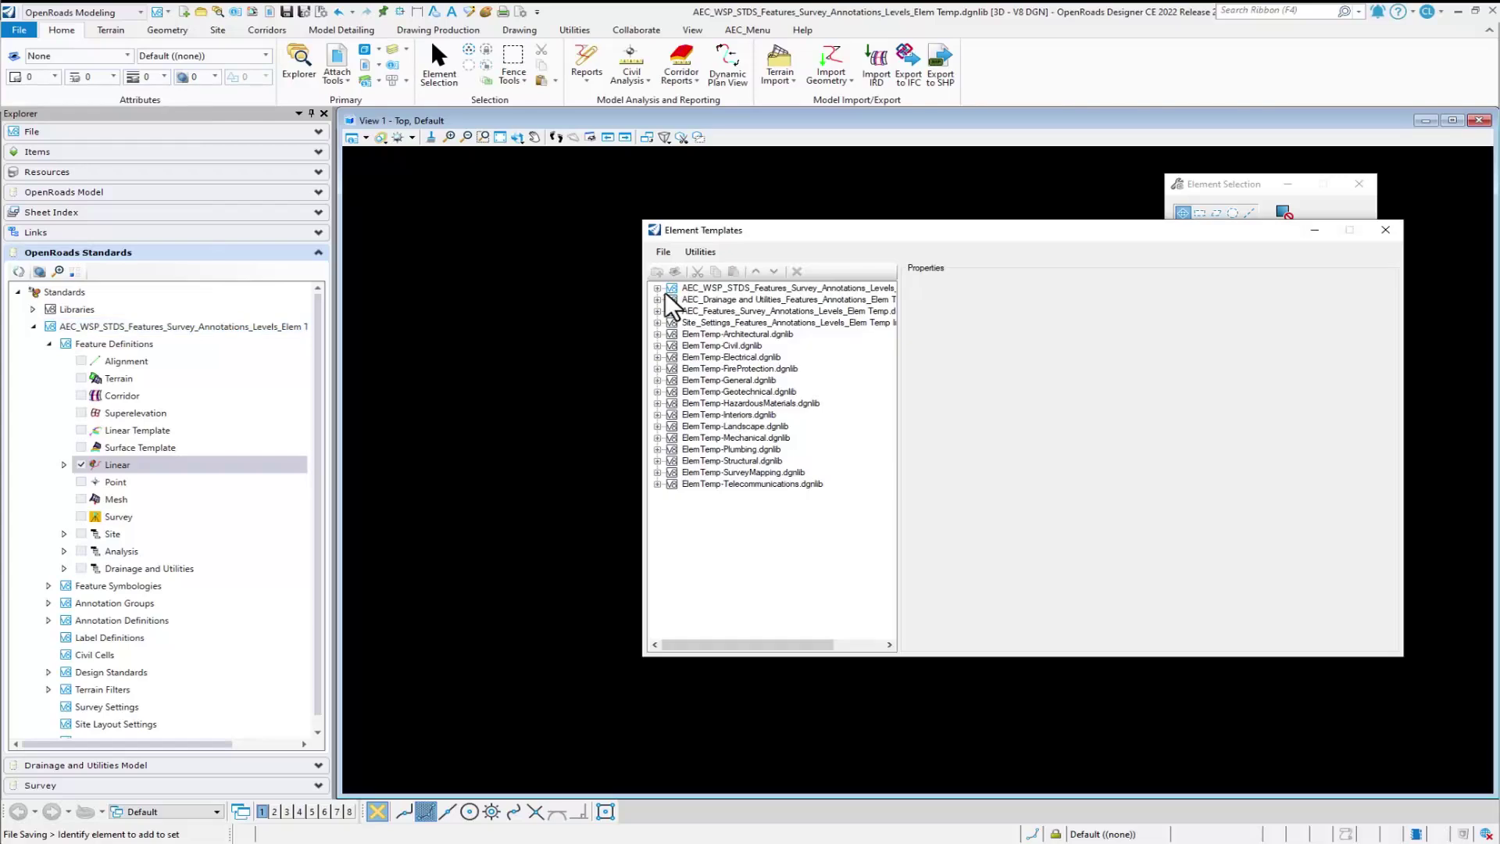
pyautogui.click(672, 299)
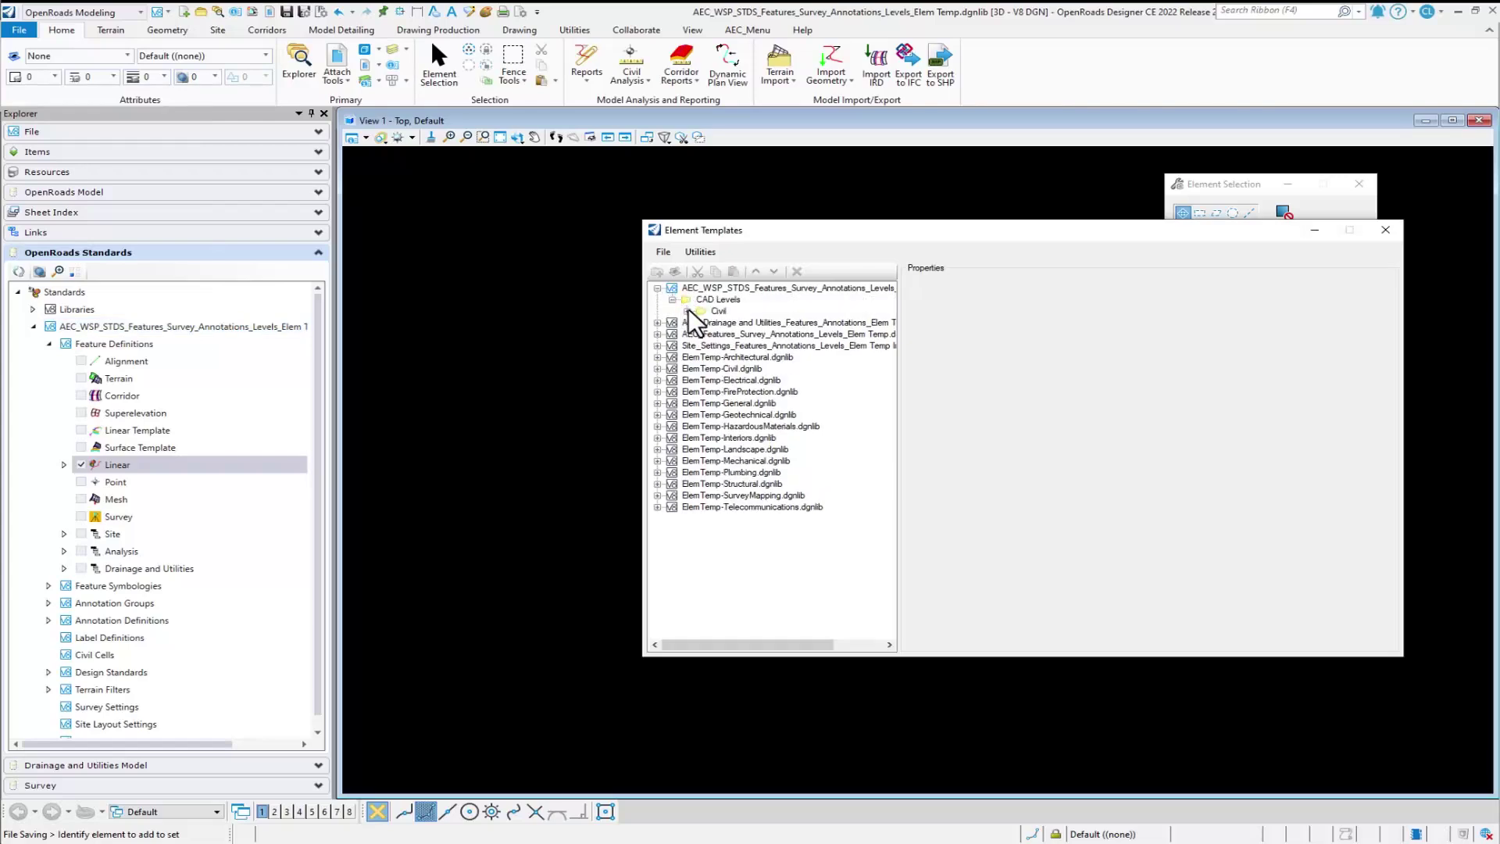
pyautogui.click(687, 311)
pyautogui.click(703, 323)
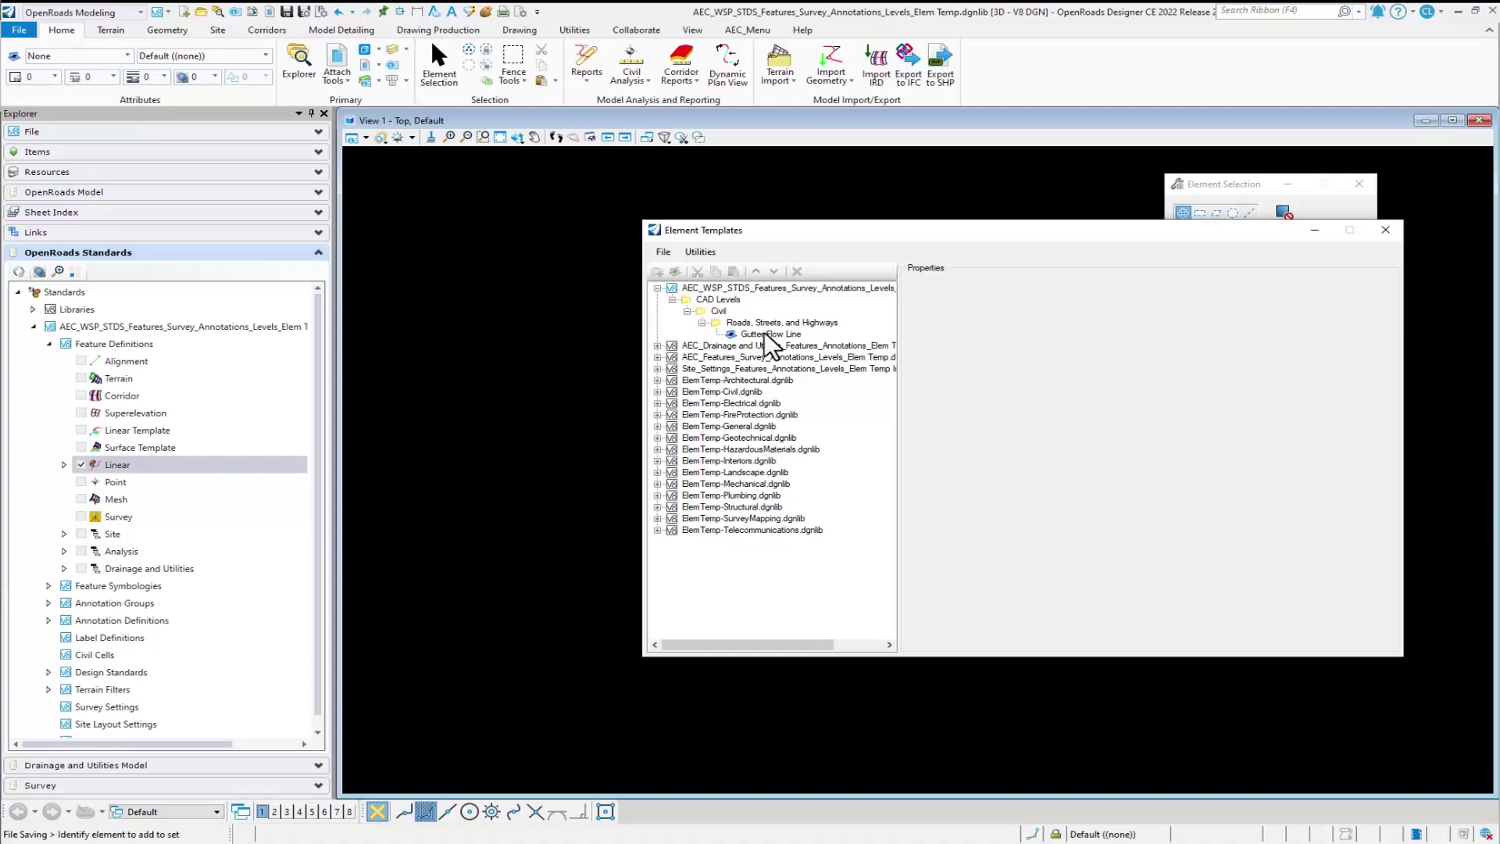
pyautogui.click(767, 334)
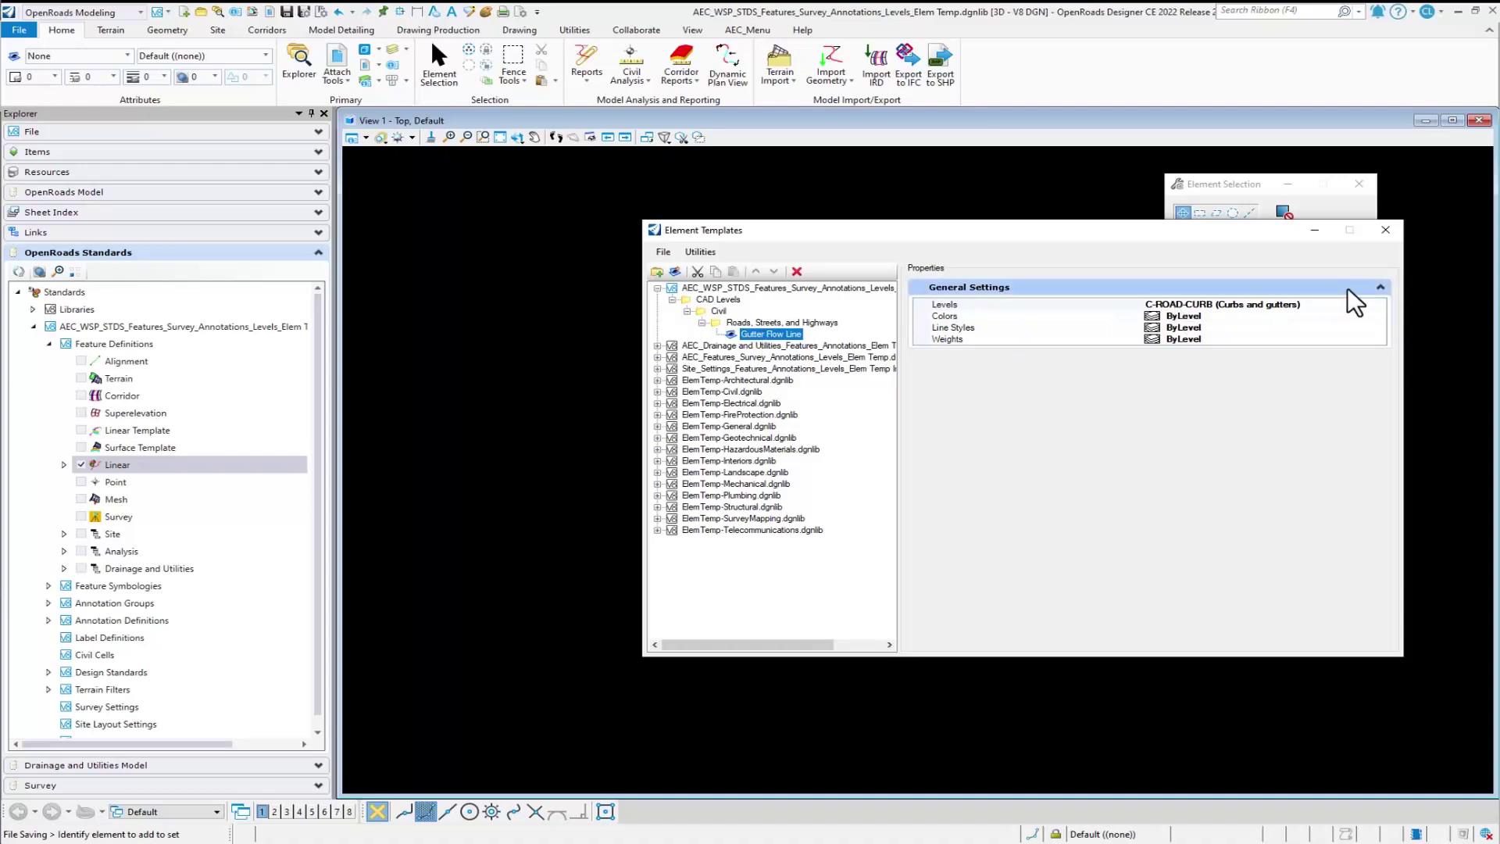
pyautogui.click(1386, 230)
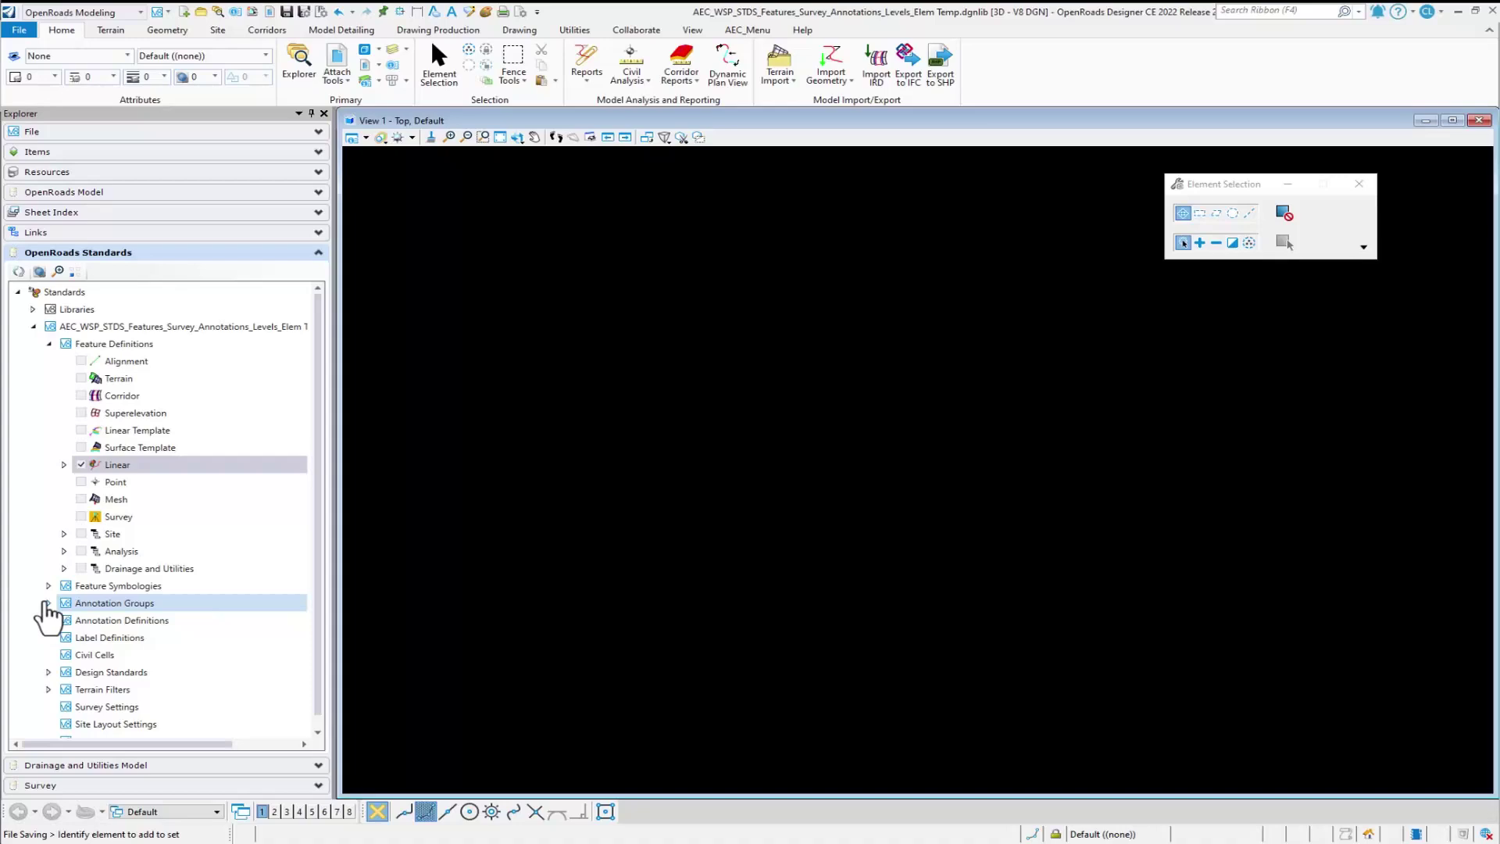
# Step: Show the properties of the Gutter Flow Line profile feature symbology under Transportation, wide enough to read its default element template
pyautogui.click(48, 586)
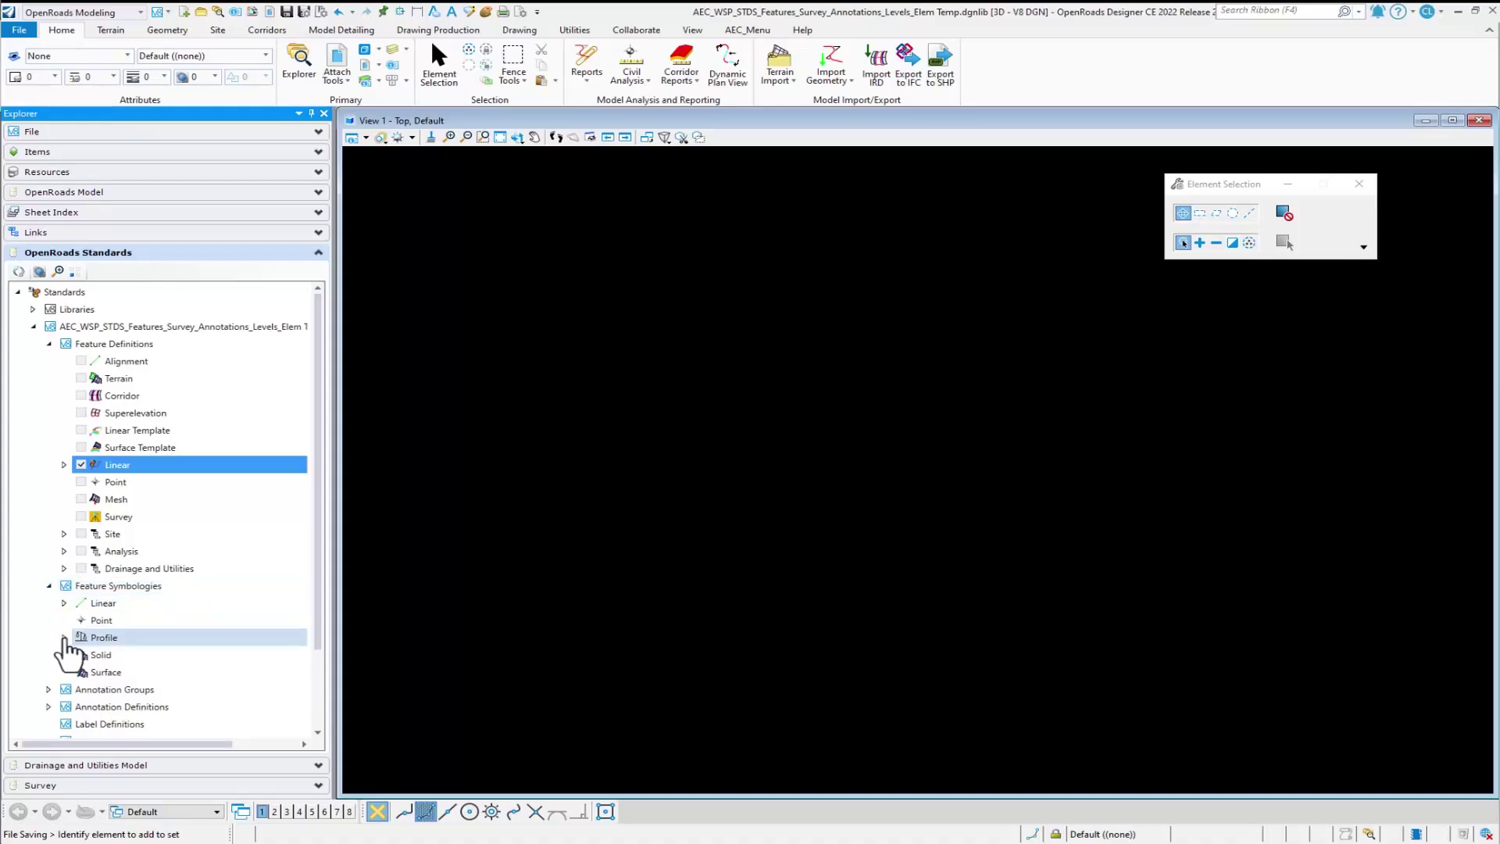
pyautogui.click(64, 638)
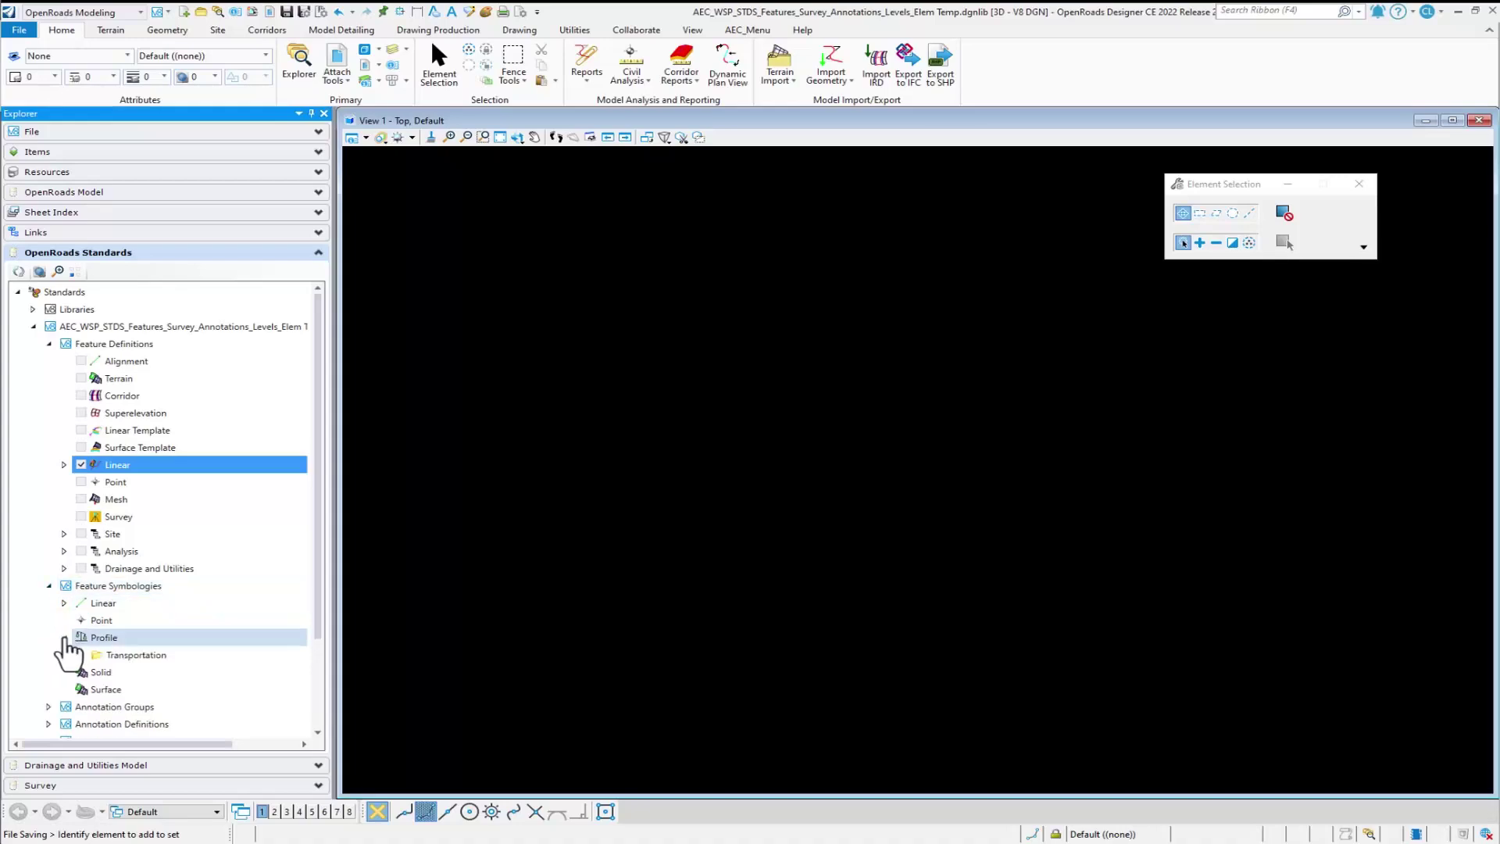
pyautogui.click(81, 654)
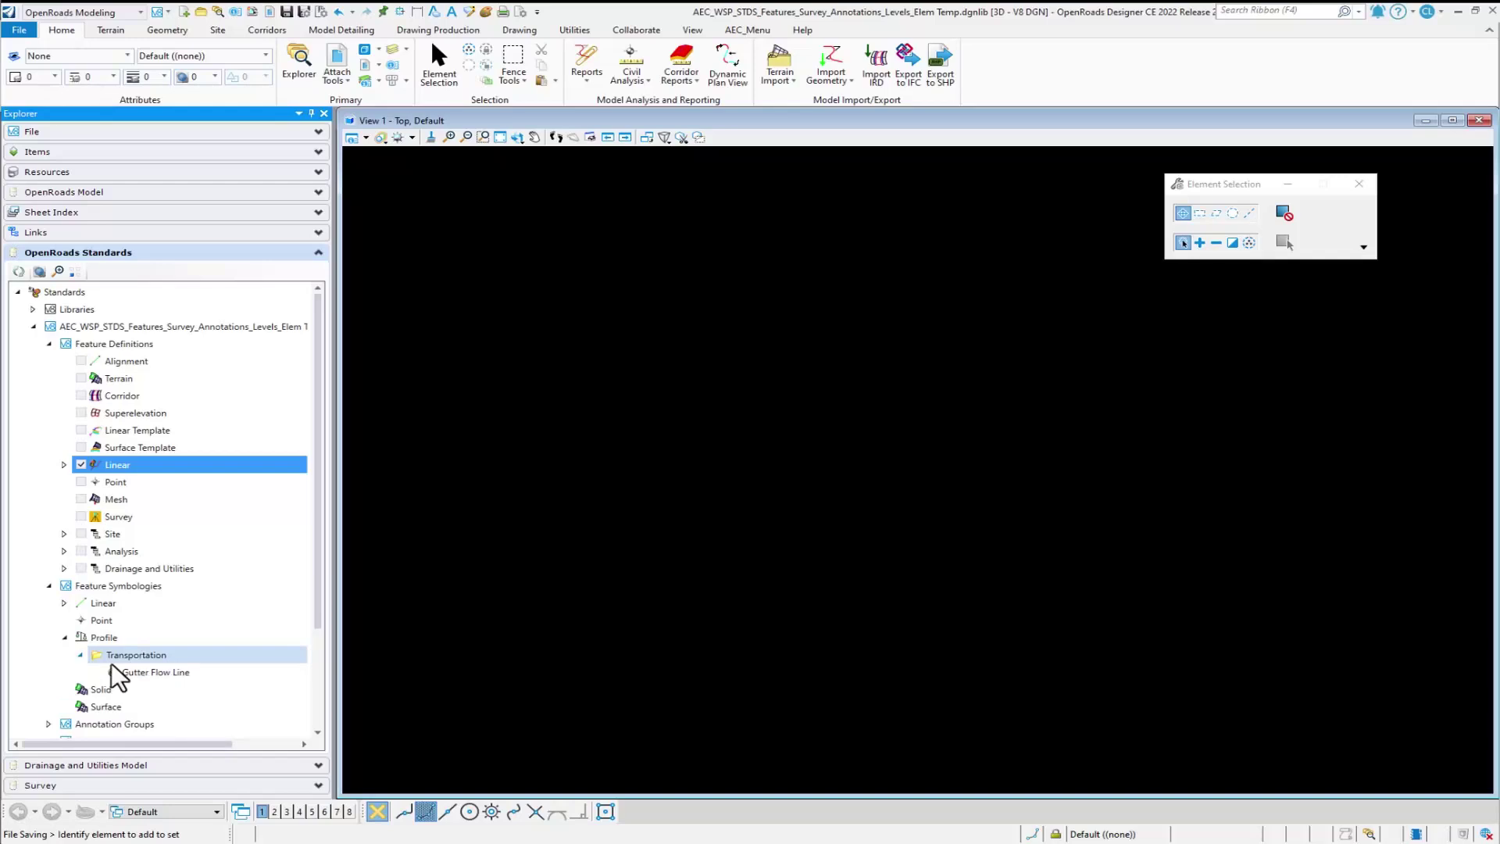
pyautogui.click(158, 674)
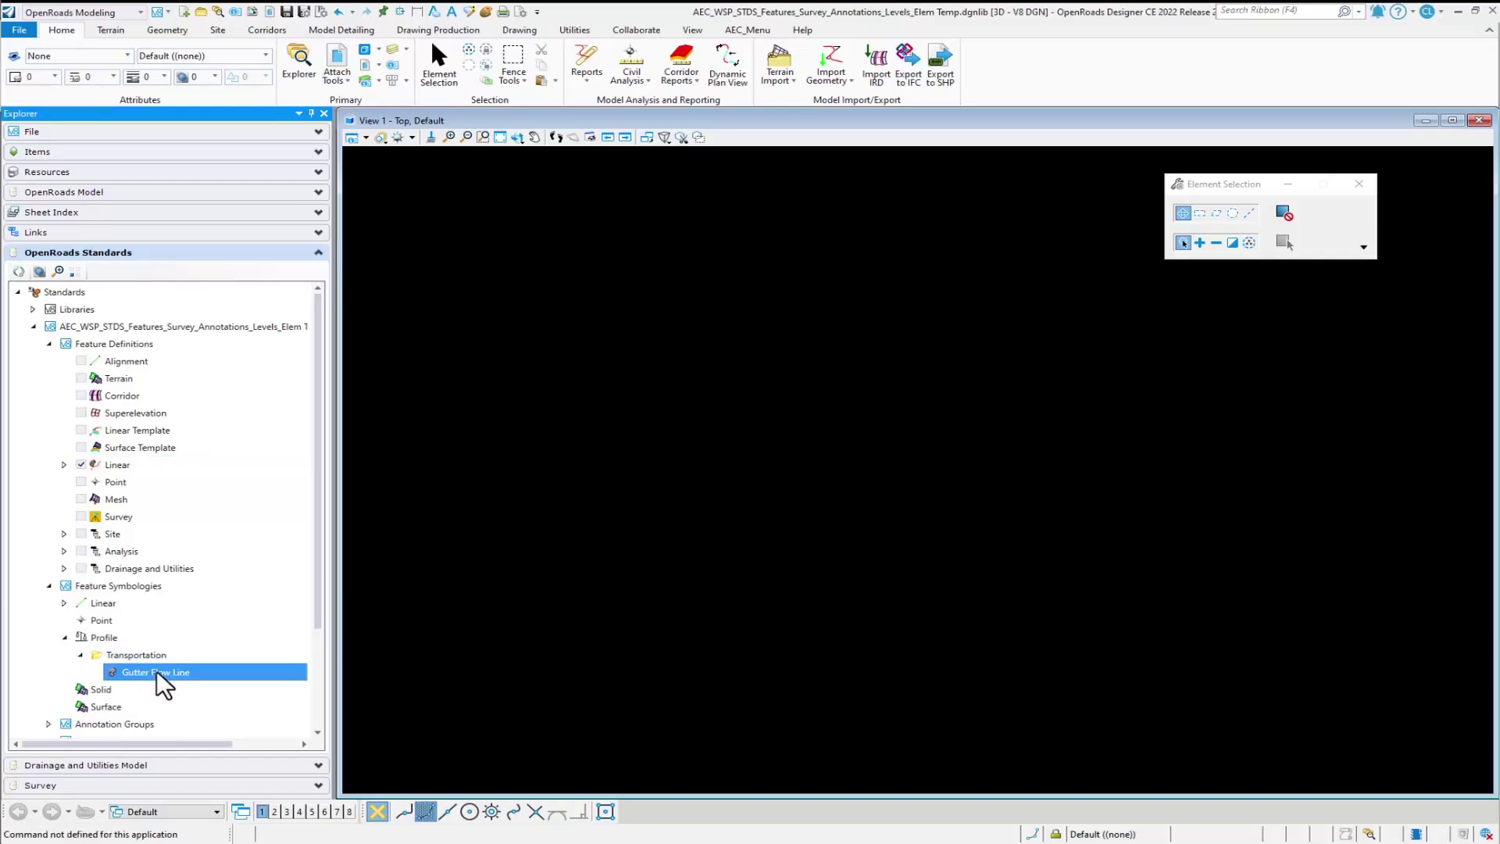
pyautogui.rightClick(165, 674)
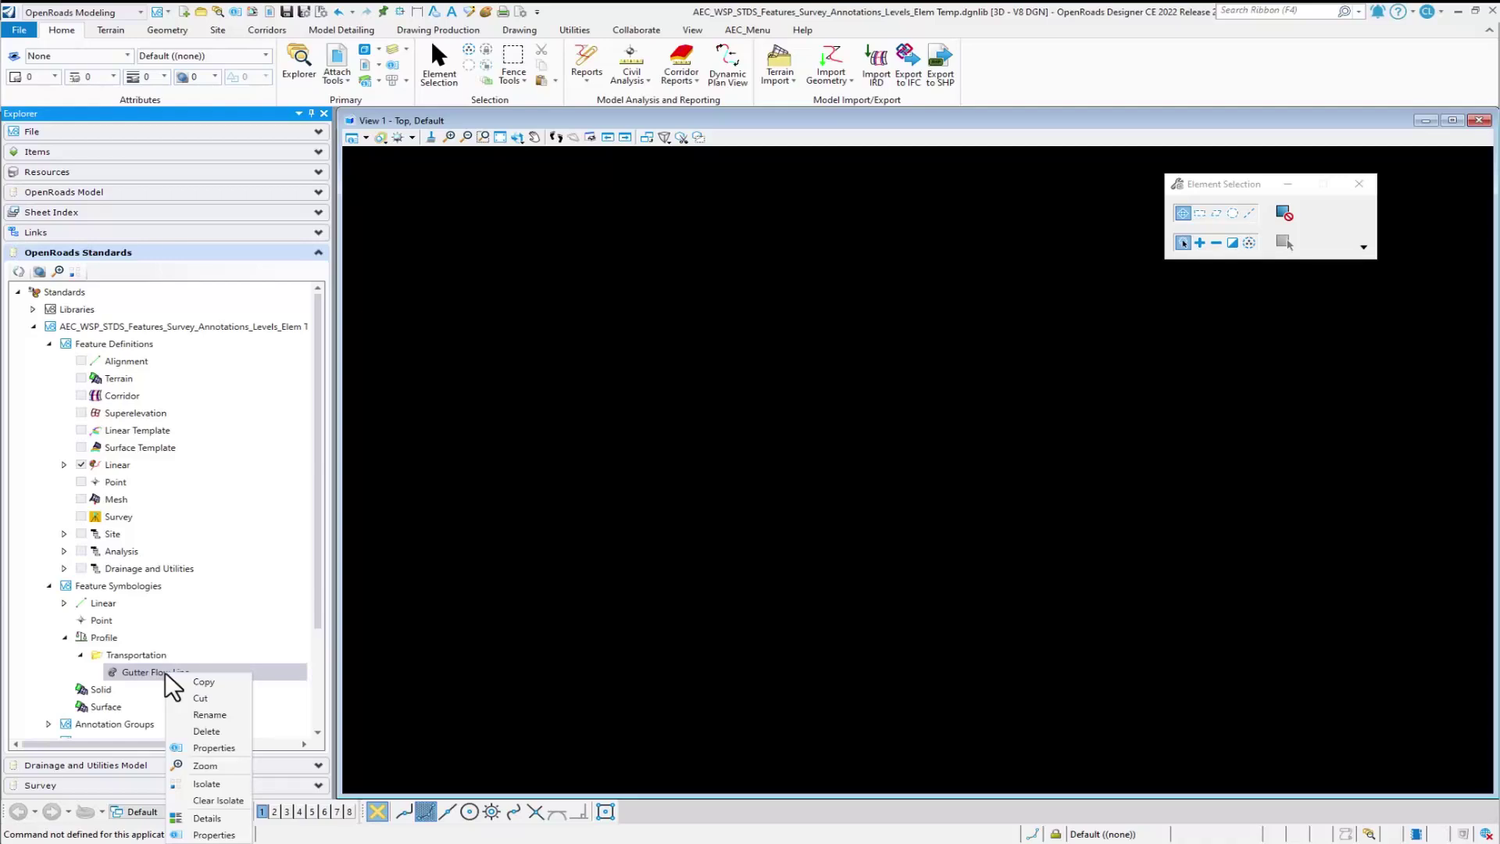
pyautogui.click(215, 748)
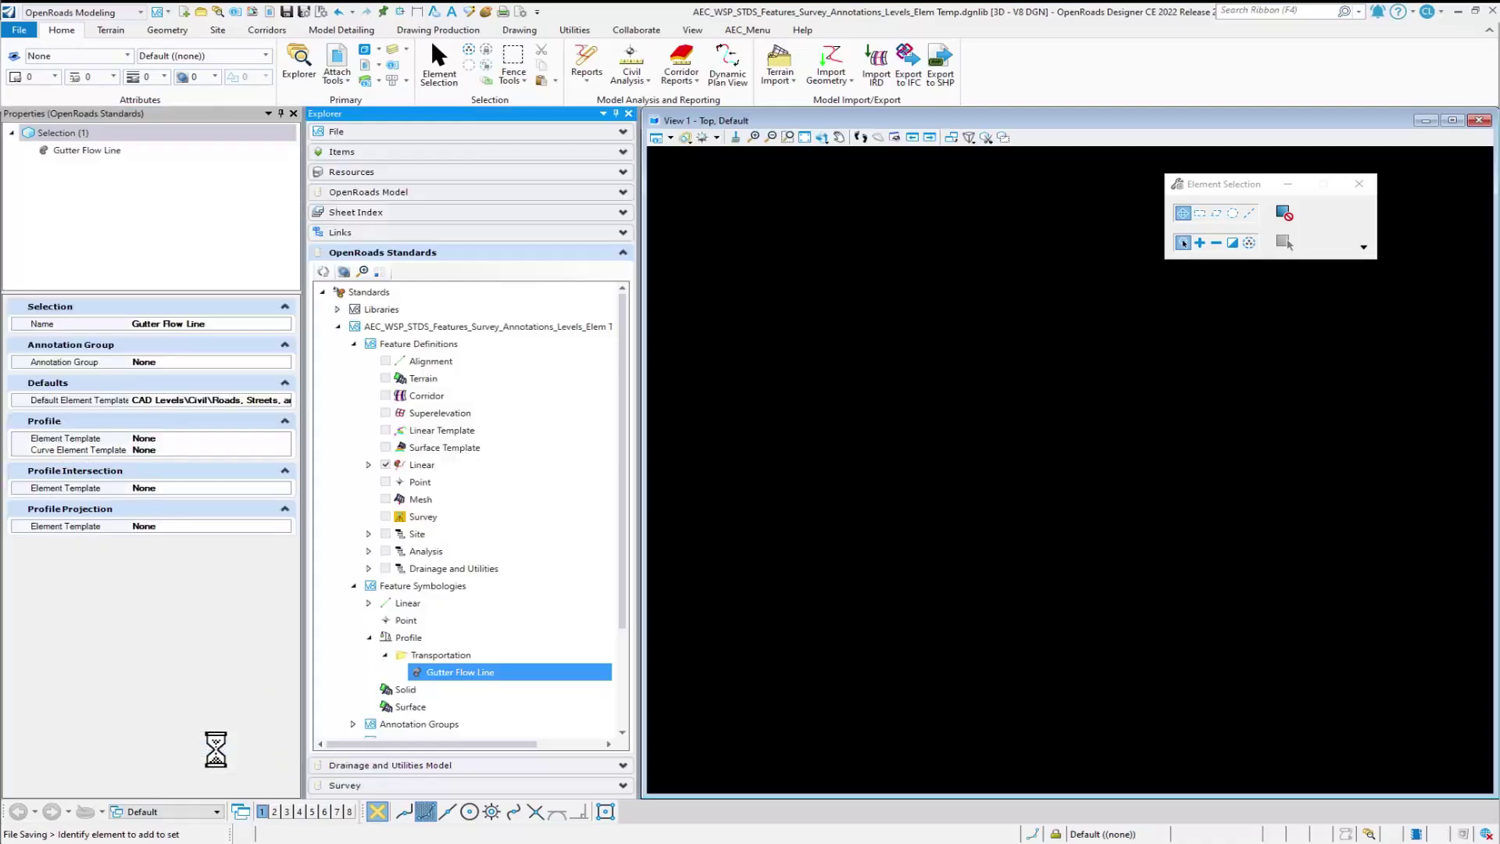
pyautogui.moveTo(303, 404); pyautogui.dragTo(418, 406)
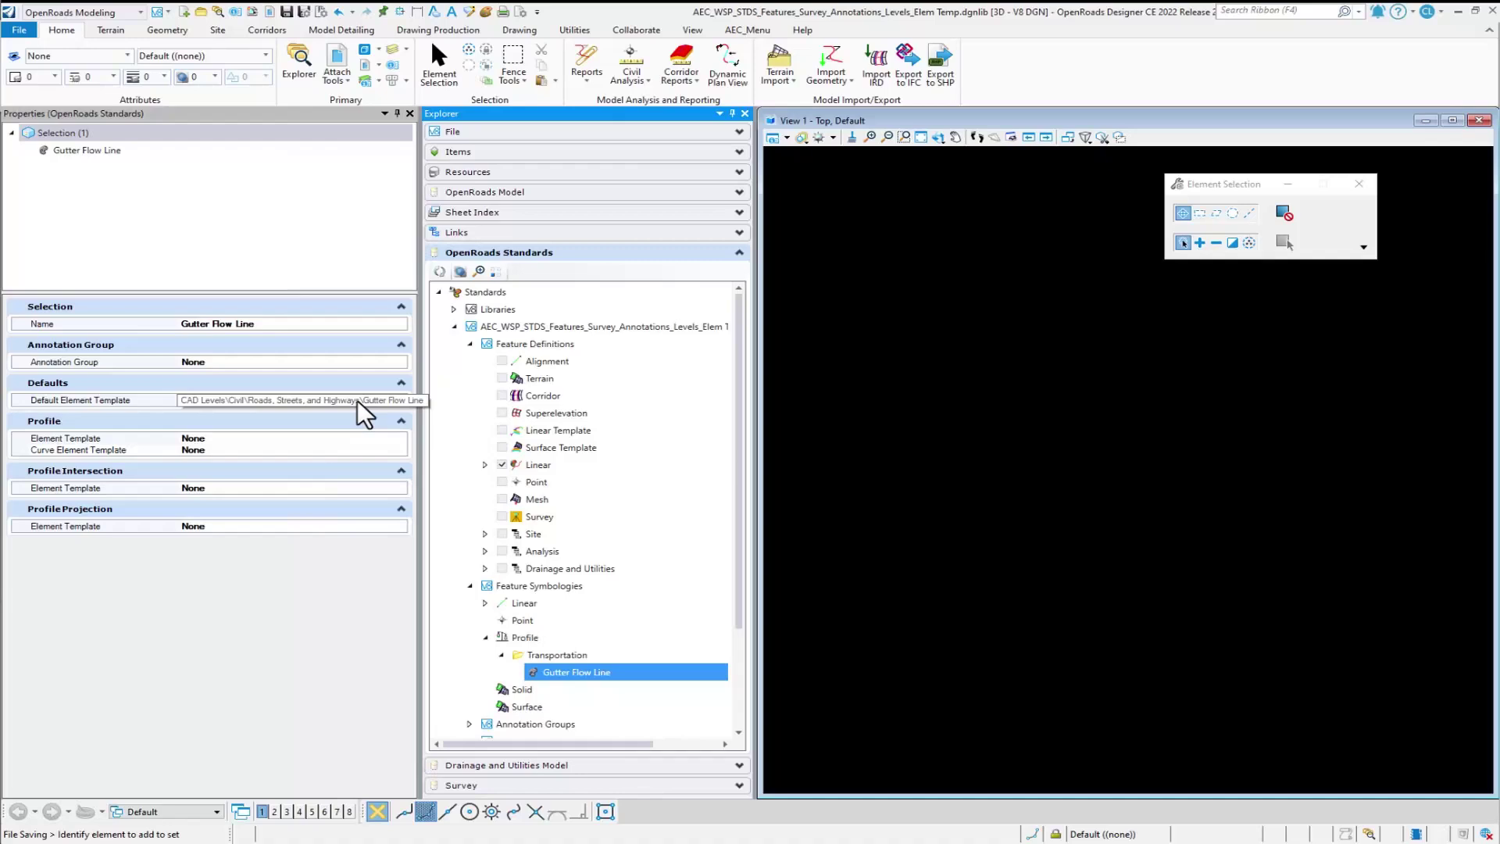
# Step: Delete the AEC Conduit category from the linear feature symbologies
pyautogui.click(485, 638)
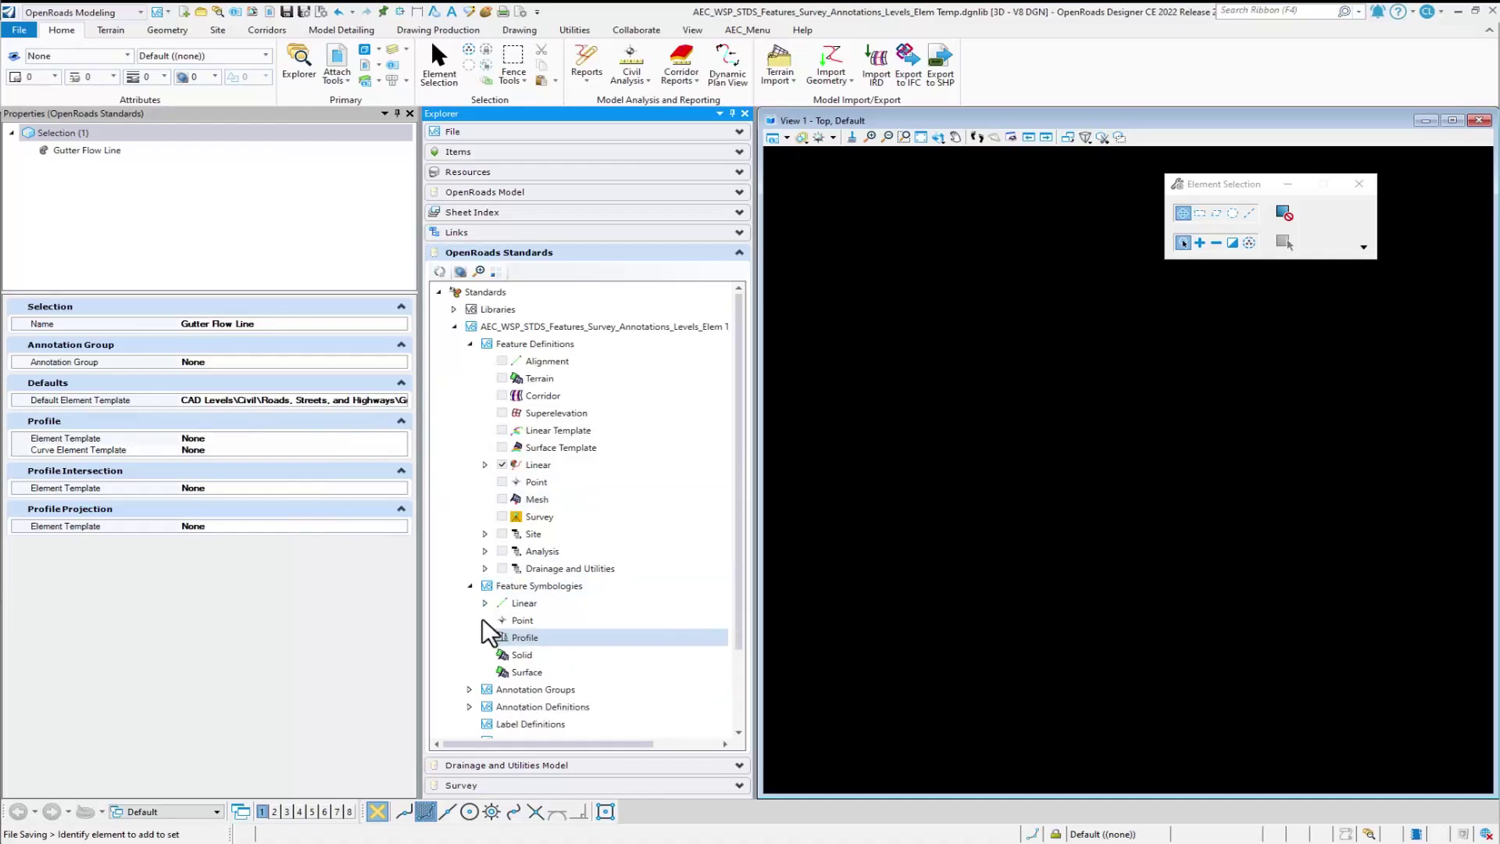
pyautogui.click(485, 603)
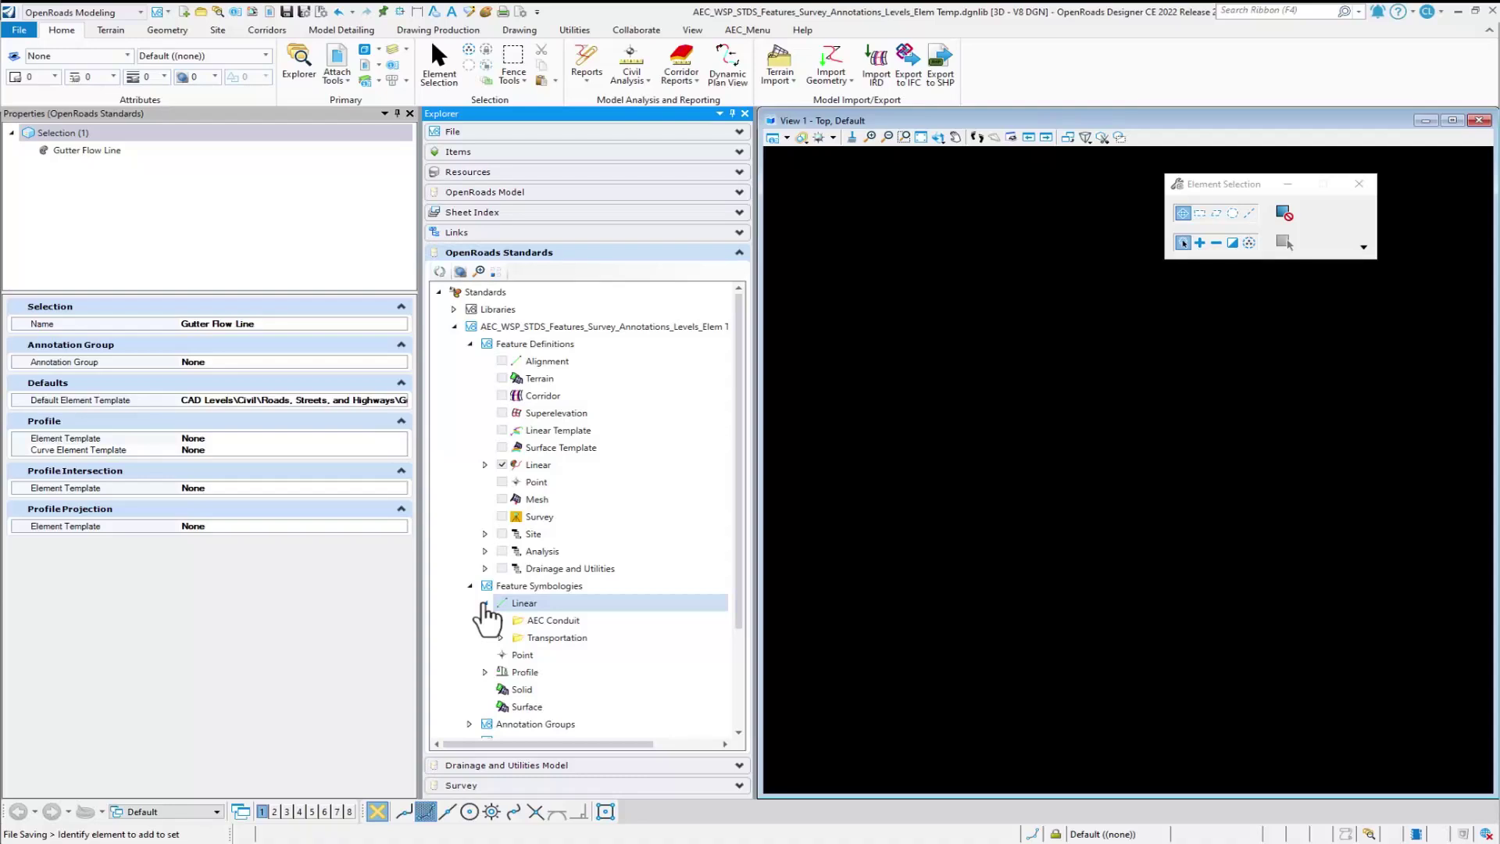
pyautogui.click(547, 623)
pyautogui.rightClick(547, 622)
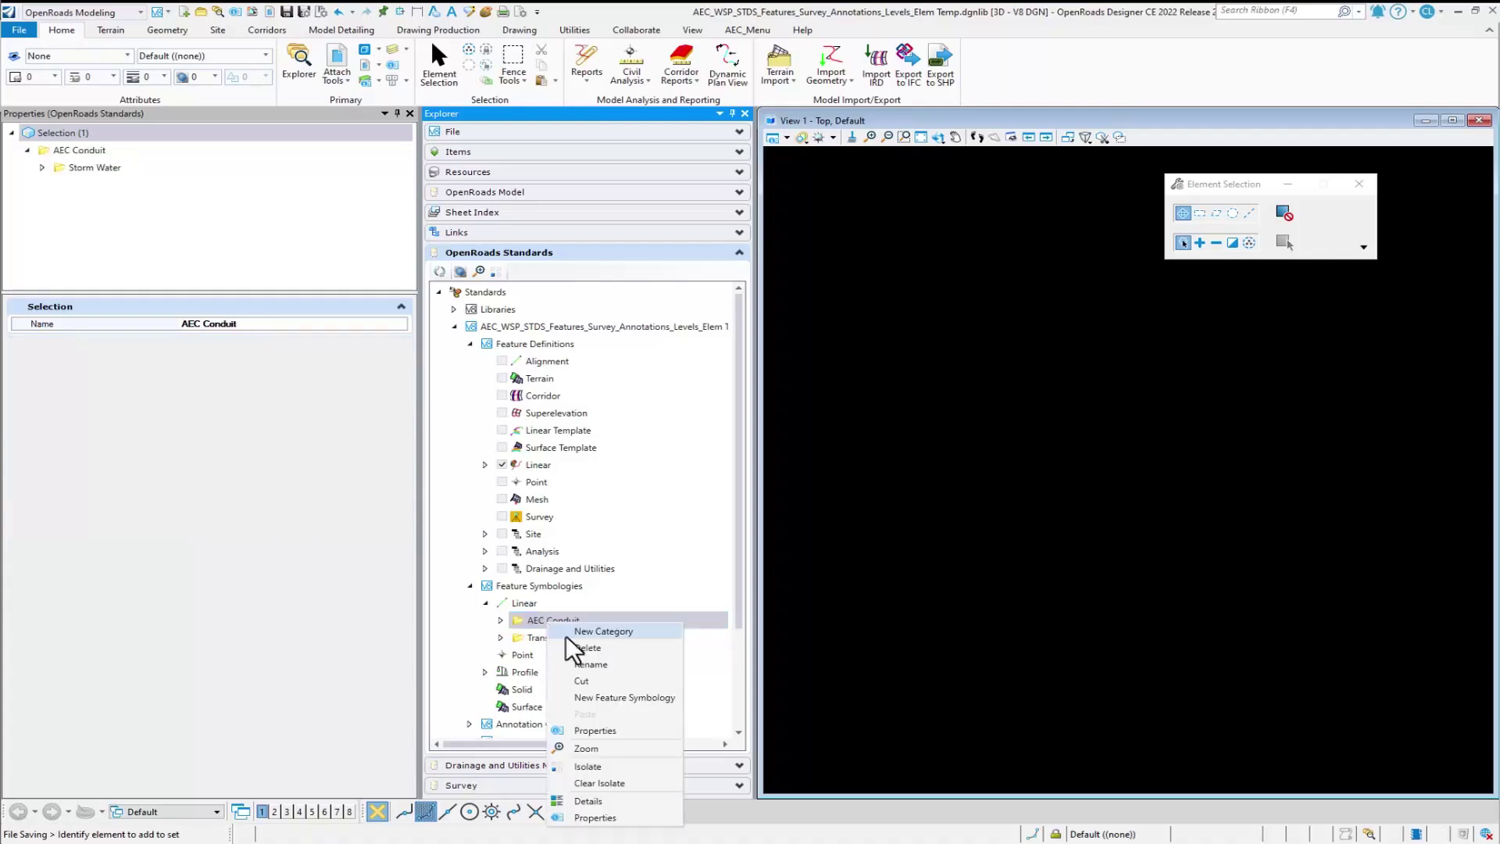
pyautogui.click(591, 649)
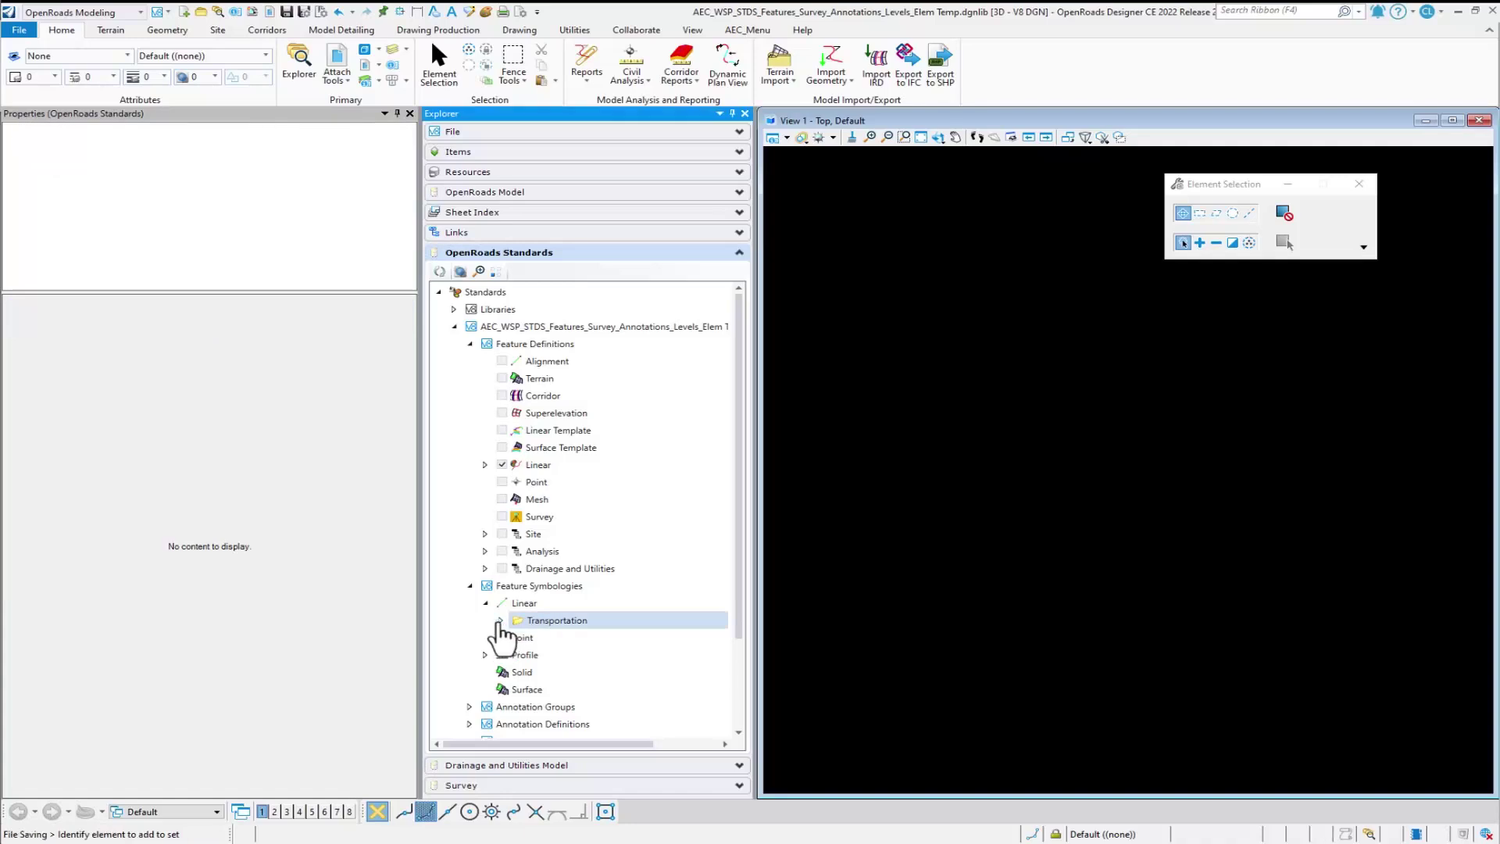
# Step: Check the default element template of the Gutter Flow Line linear feature symbology under Transportation
pyautogui.click(502, 621)
pyautogui.click(559, 639)
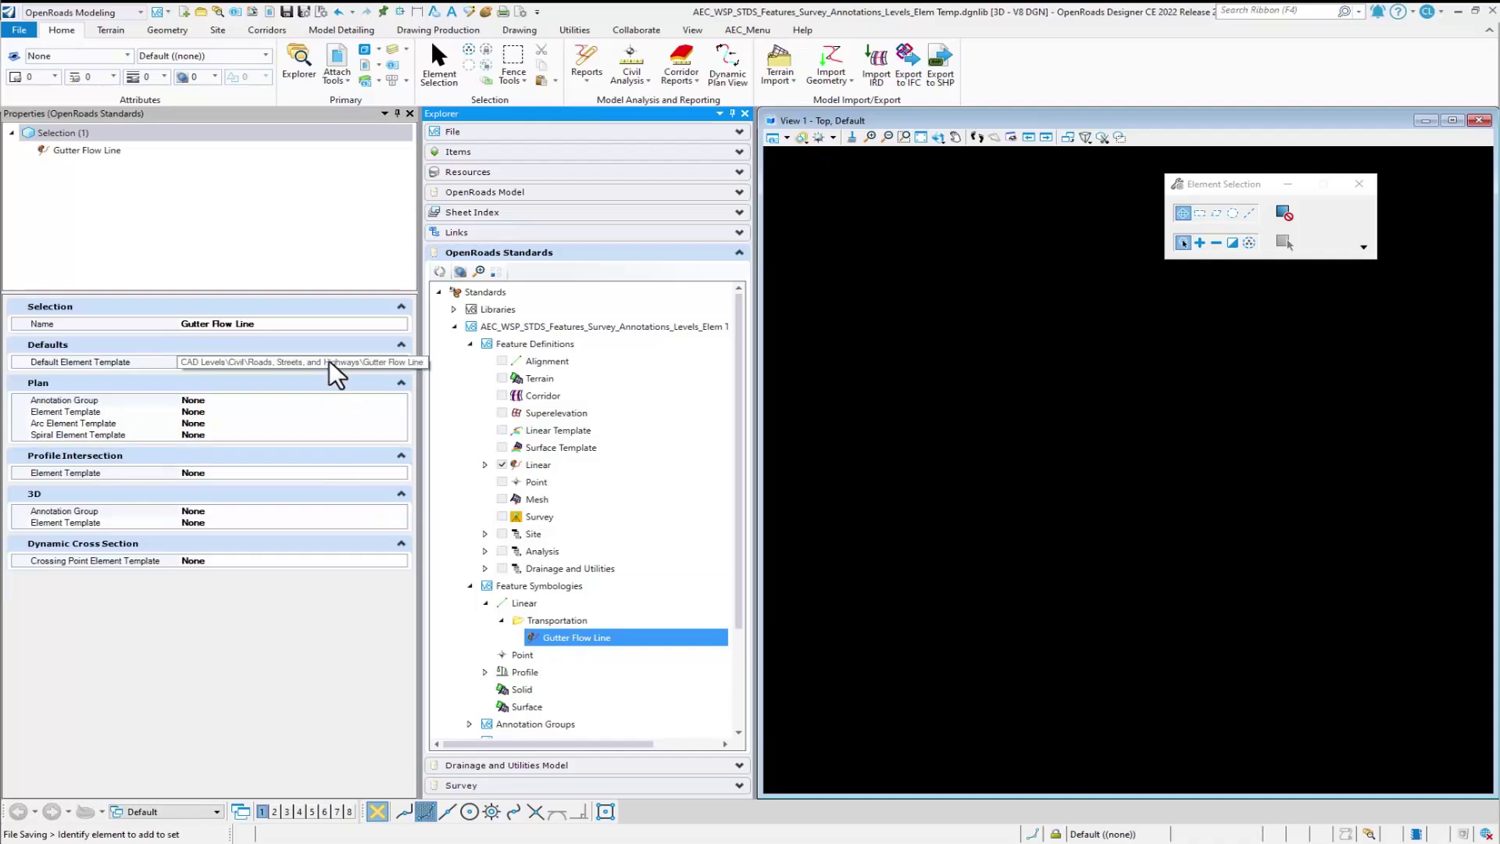
pyautogui.click(469, 586)
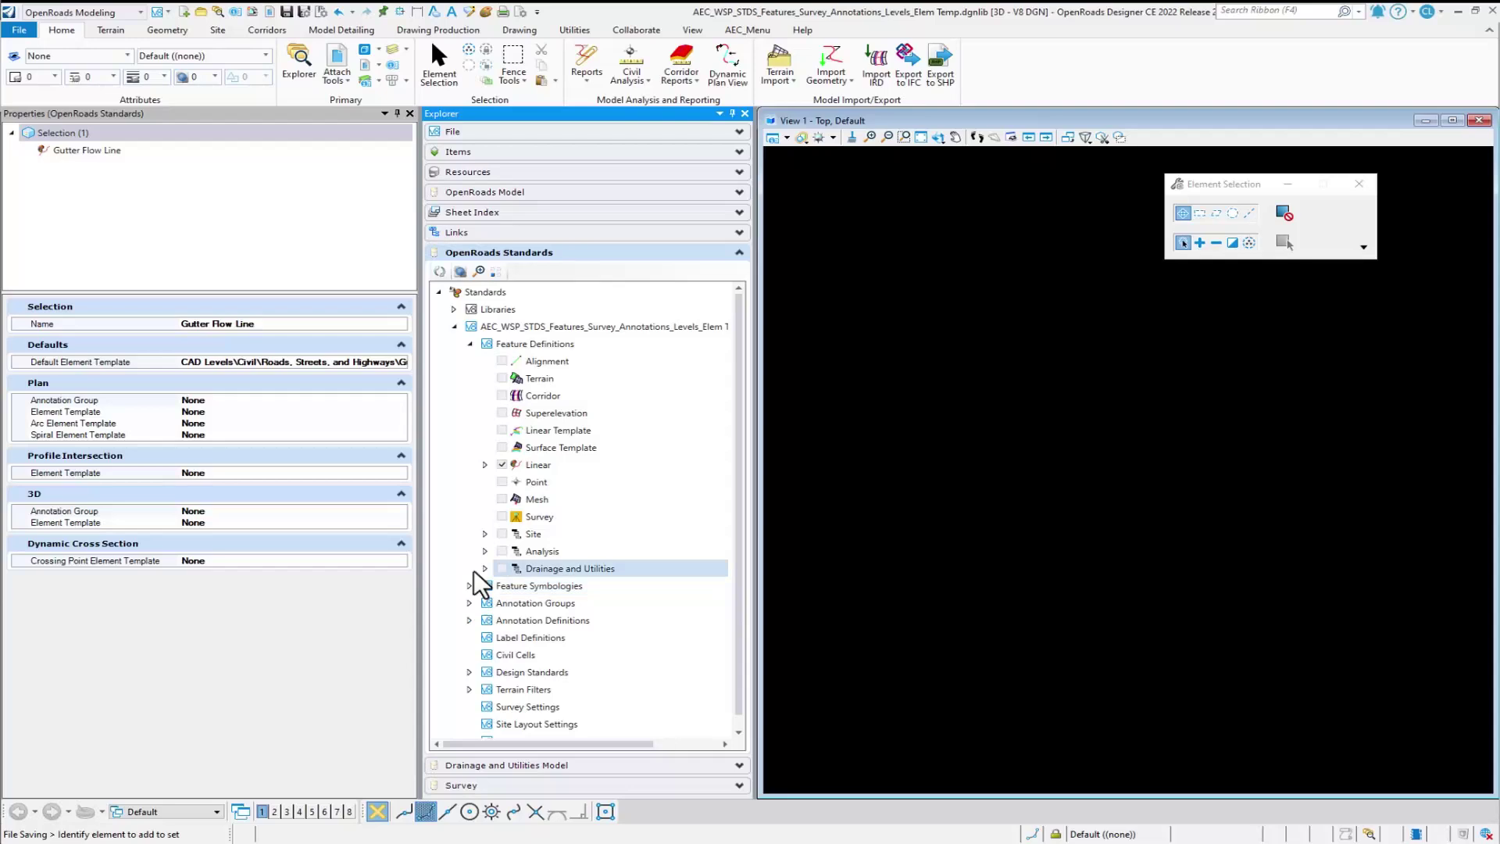
# Step: Check the properties of the Gutter Flow Line linear feature definition under Transportation, including its linked linear and profile symbologies
pyautogui.click(485, 467)
pyautogui.click(501, 482)
pyautogui.click(586, 501)
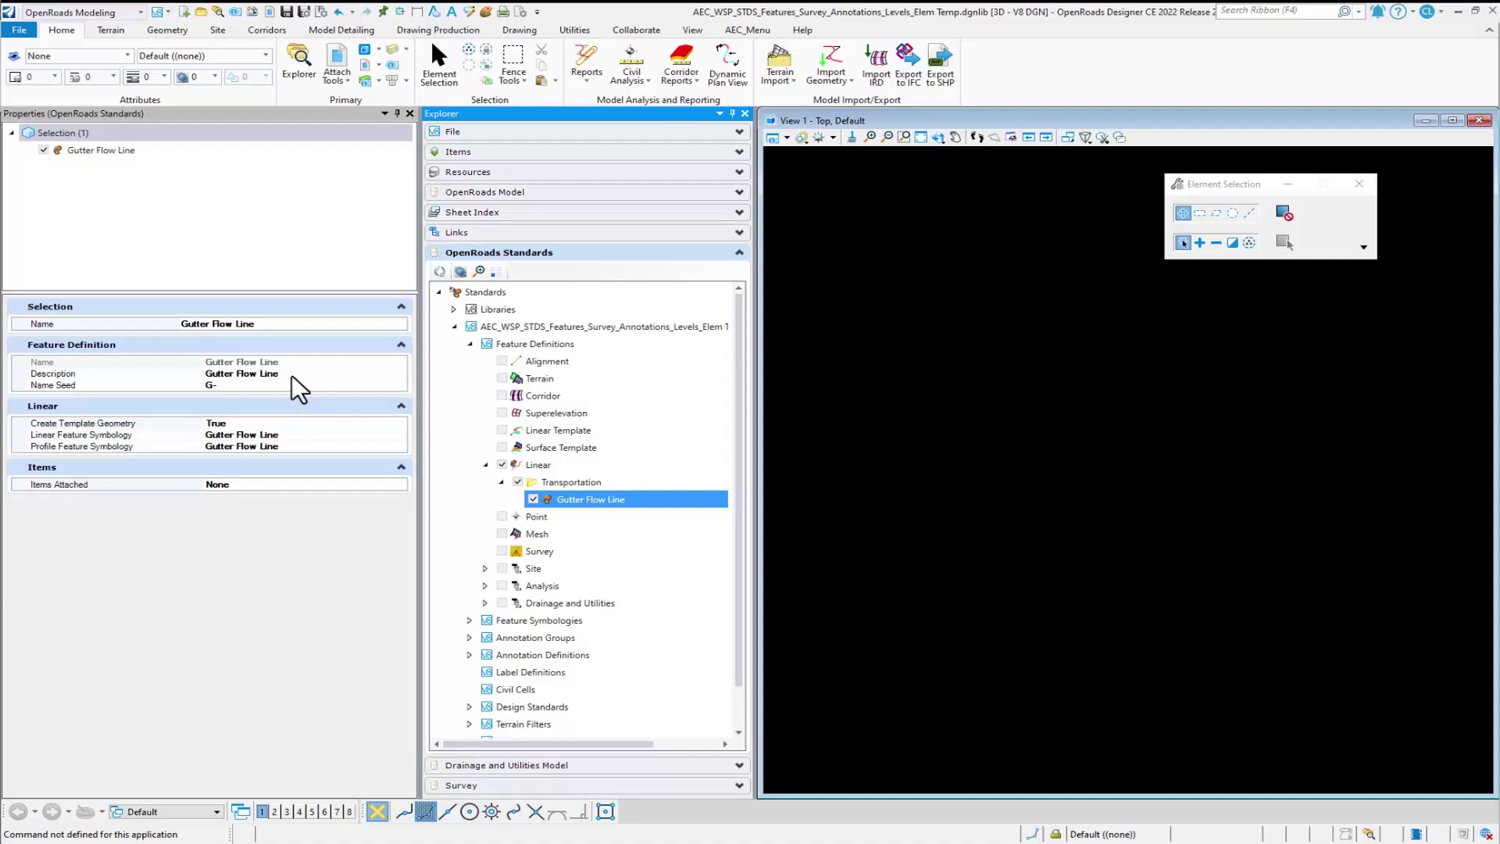
# Step: Close the properties, the Explorer and the library file, and create a new design file Test.dgn in the AEC_Intl Foot_Template WorkSet
pyautogui.click(410, 114)
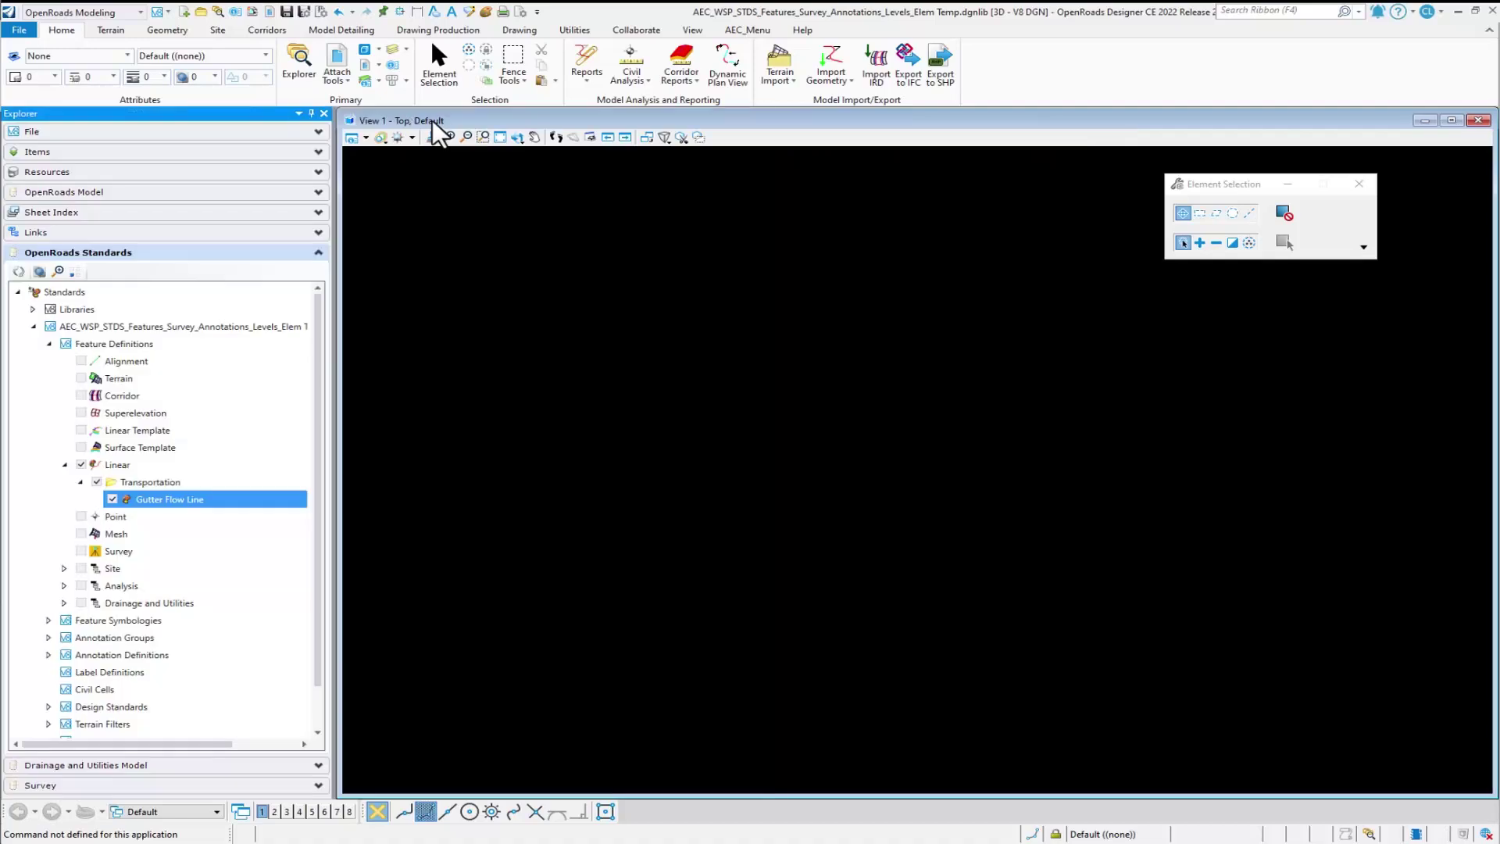
pyautogui.click(333, 114)
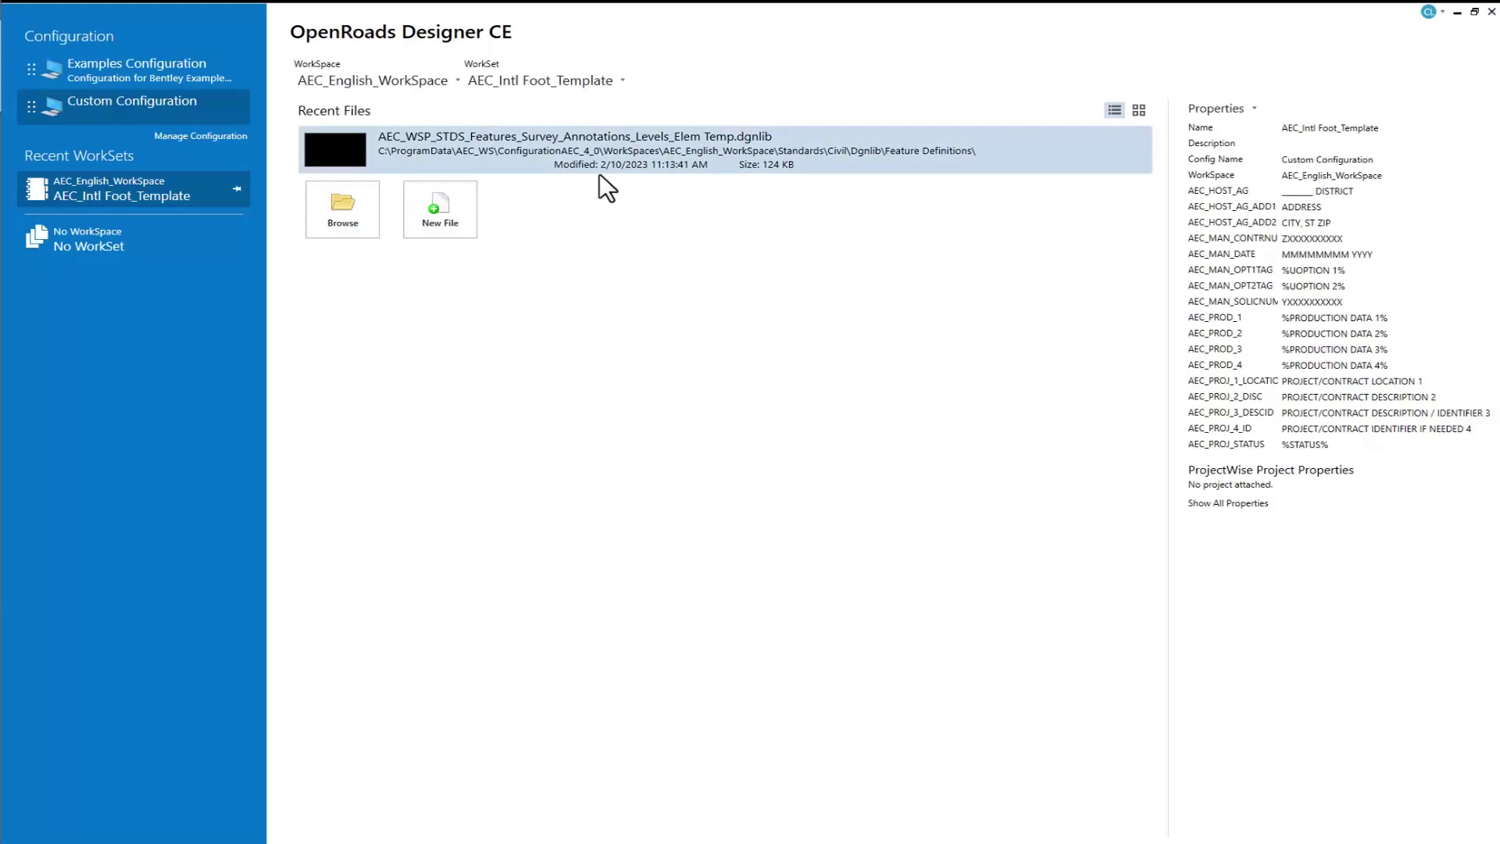
pyautogui.click(452, 208)
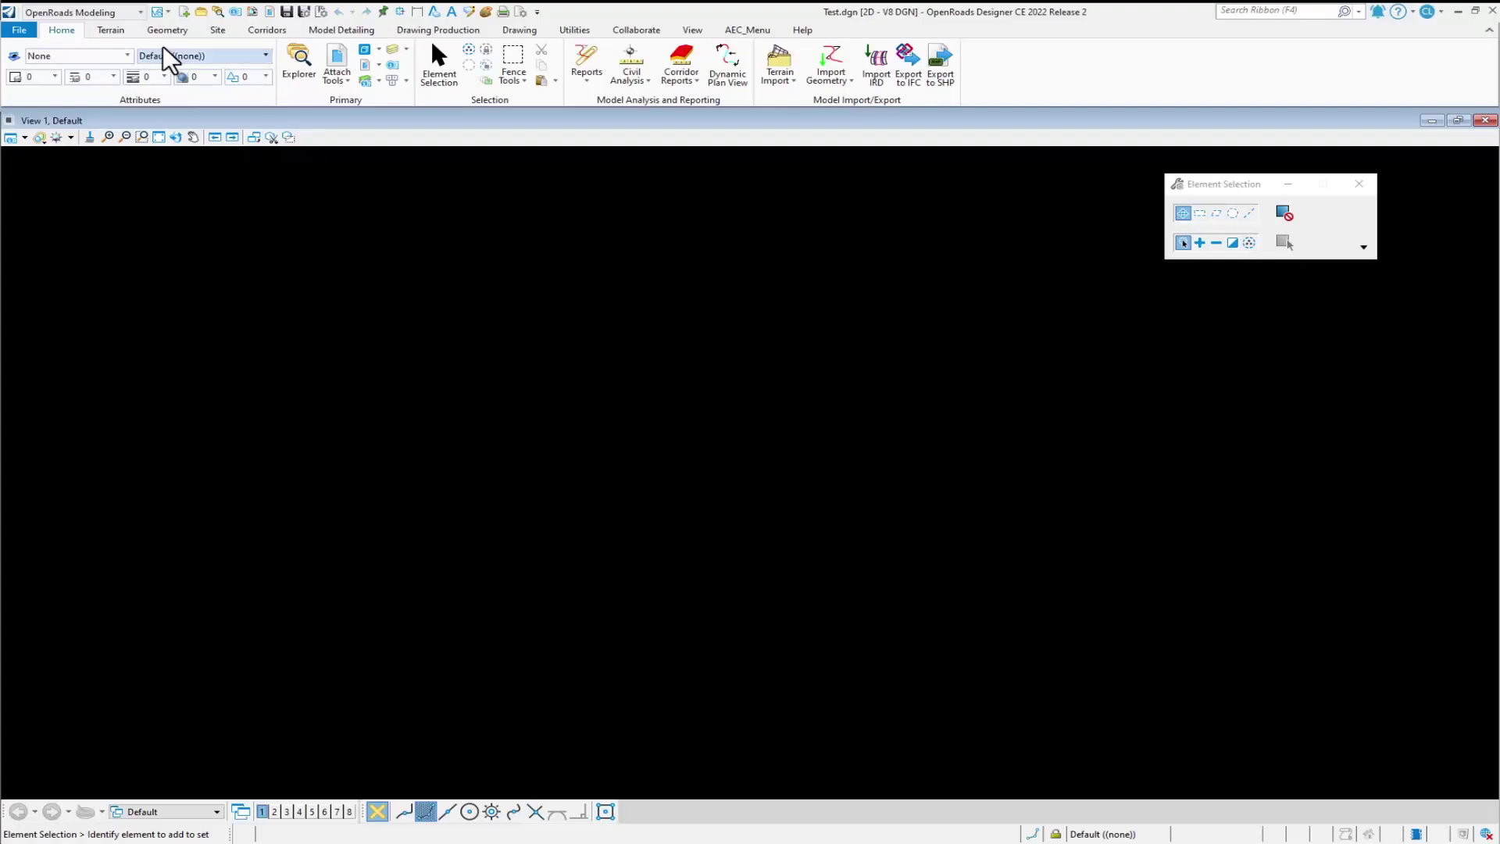
# Step: Draw a horizontal line about 607 ft long using the Gutter Flow Line feature definition from the Transportation category
pyautogui.click(174, 31)
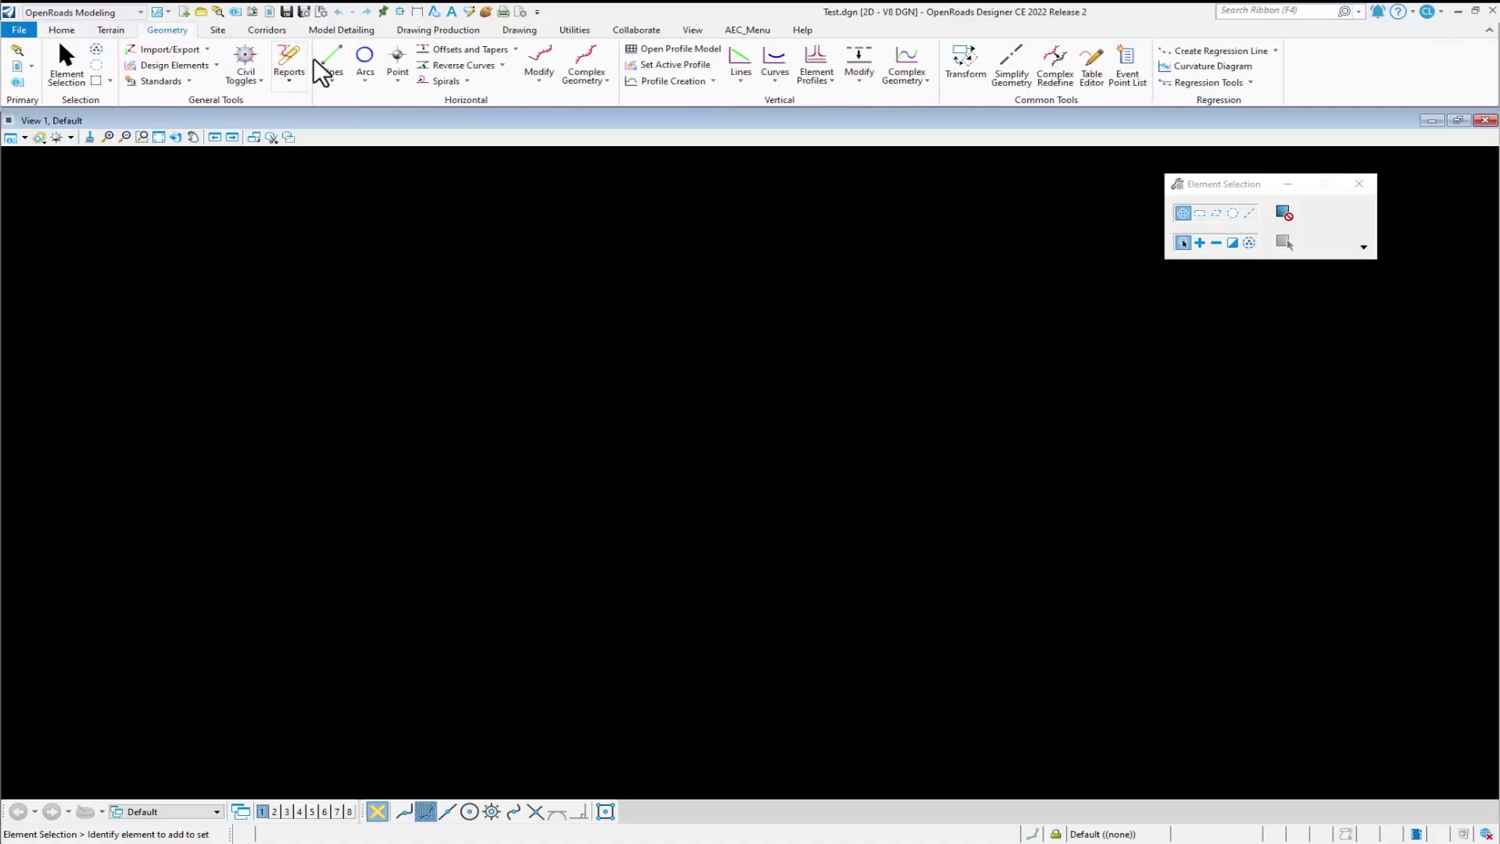
pyautogui.click(341, 50)
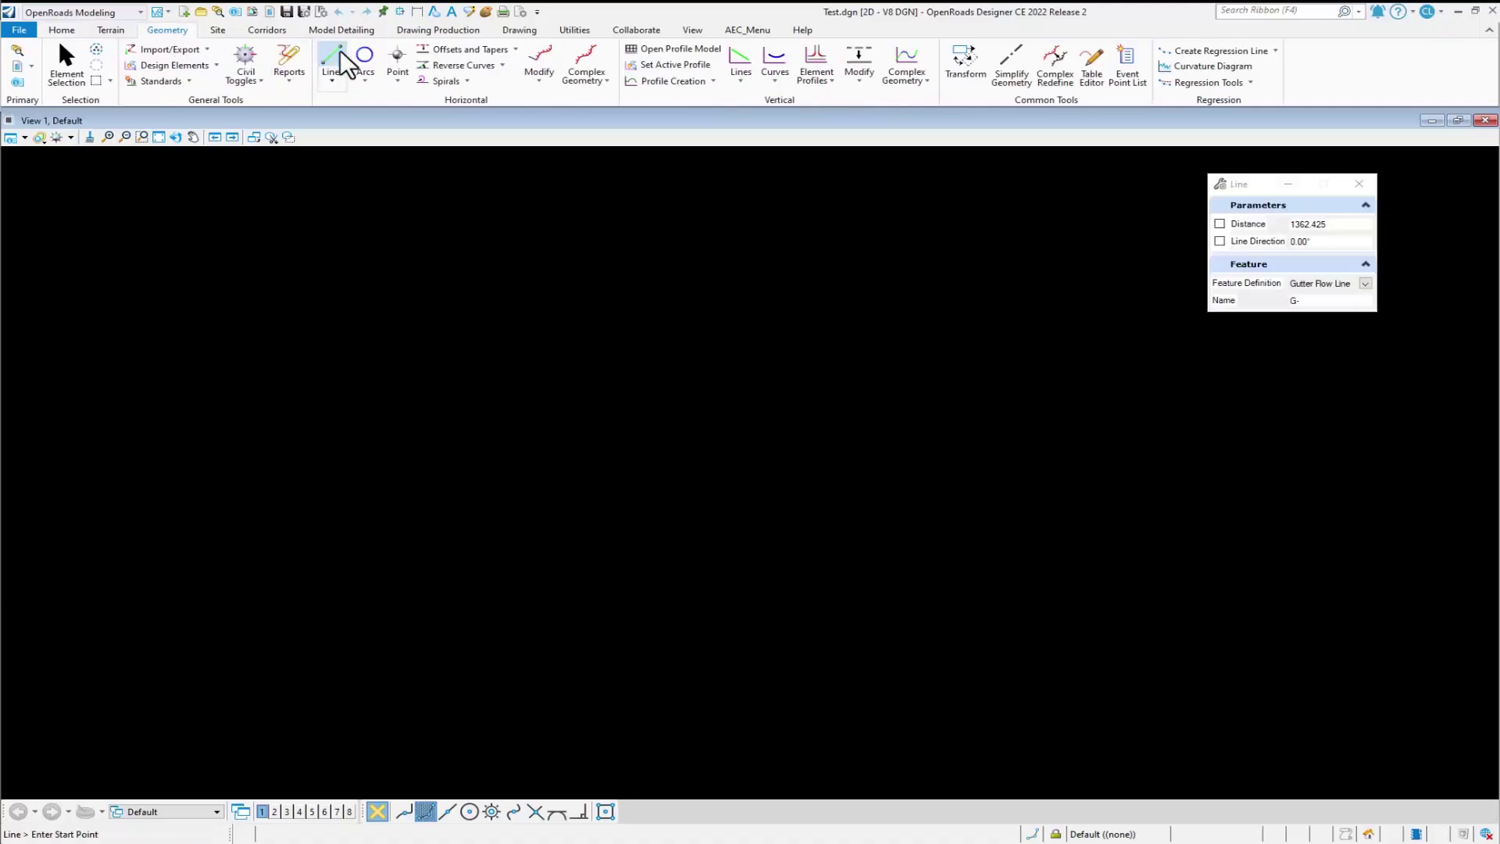
pyautogui.click(1366, 283)
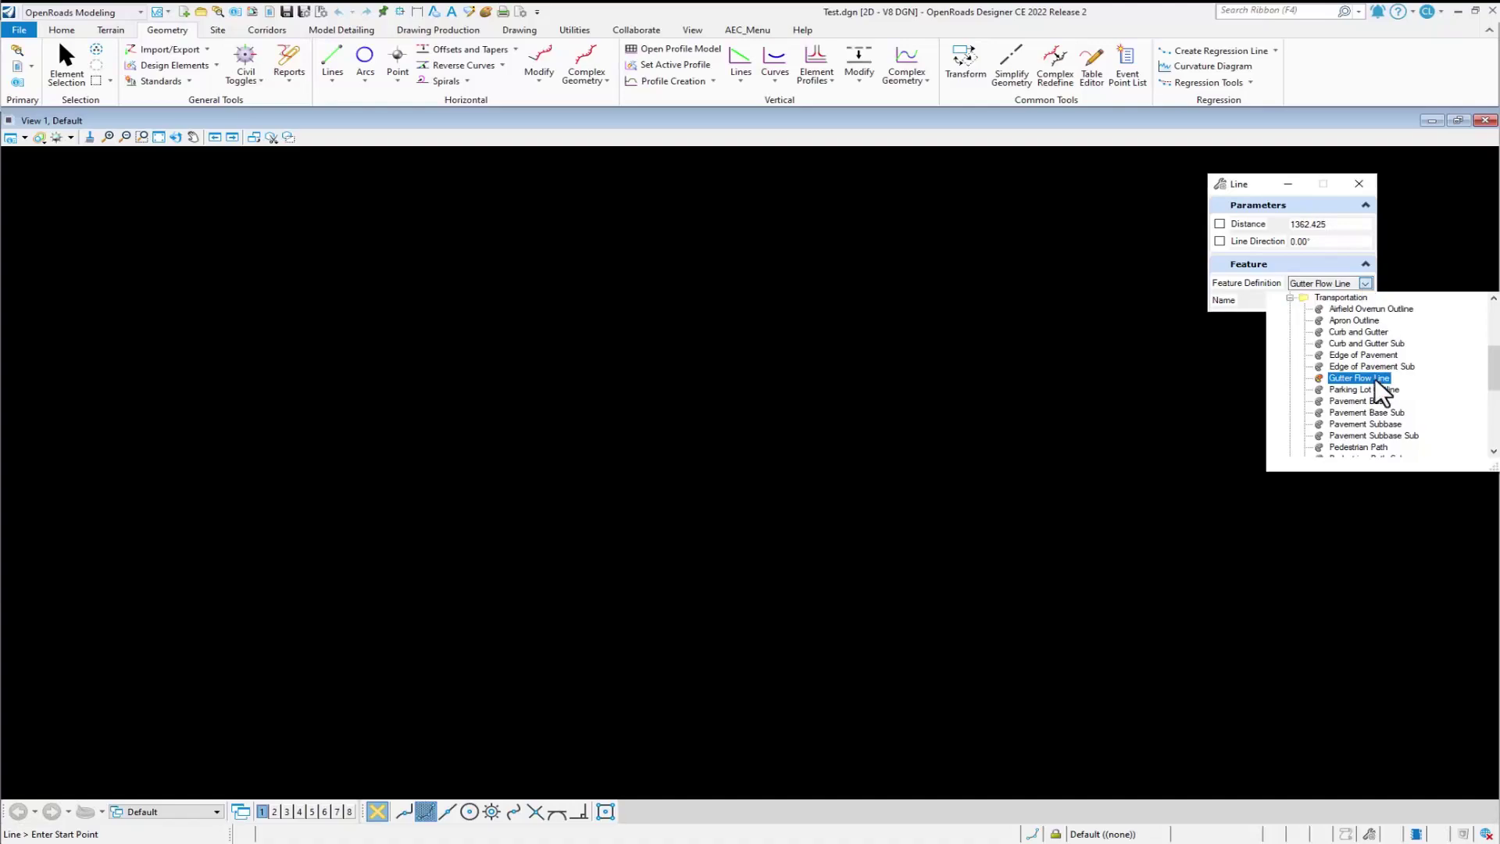
pyautogui.scroll(4, 1349, 336)
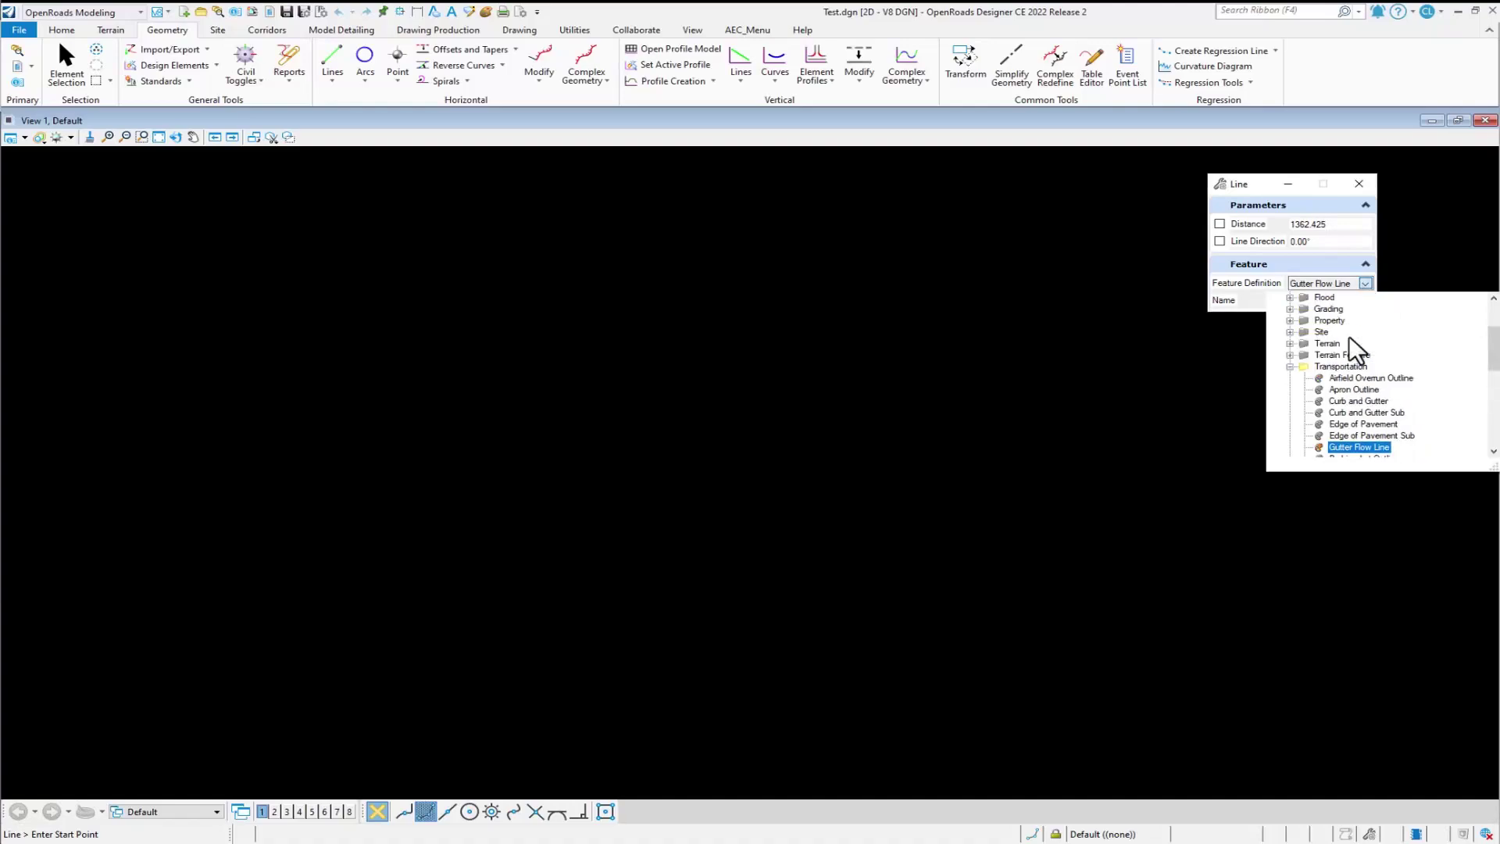
pyautogui.scroll(-3, 1349, 336)
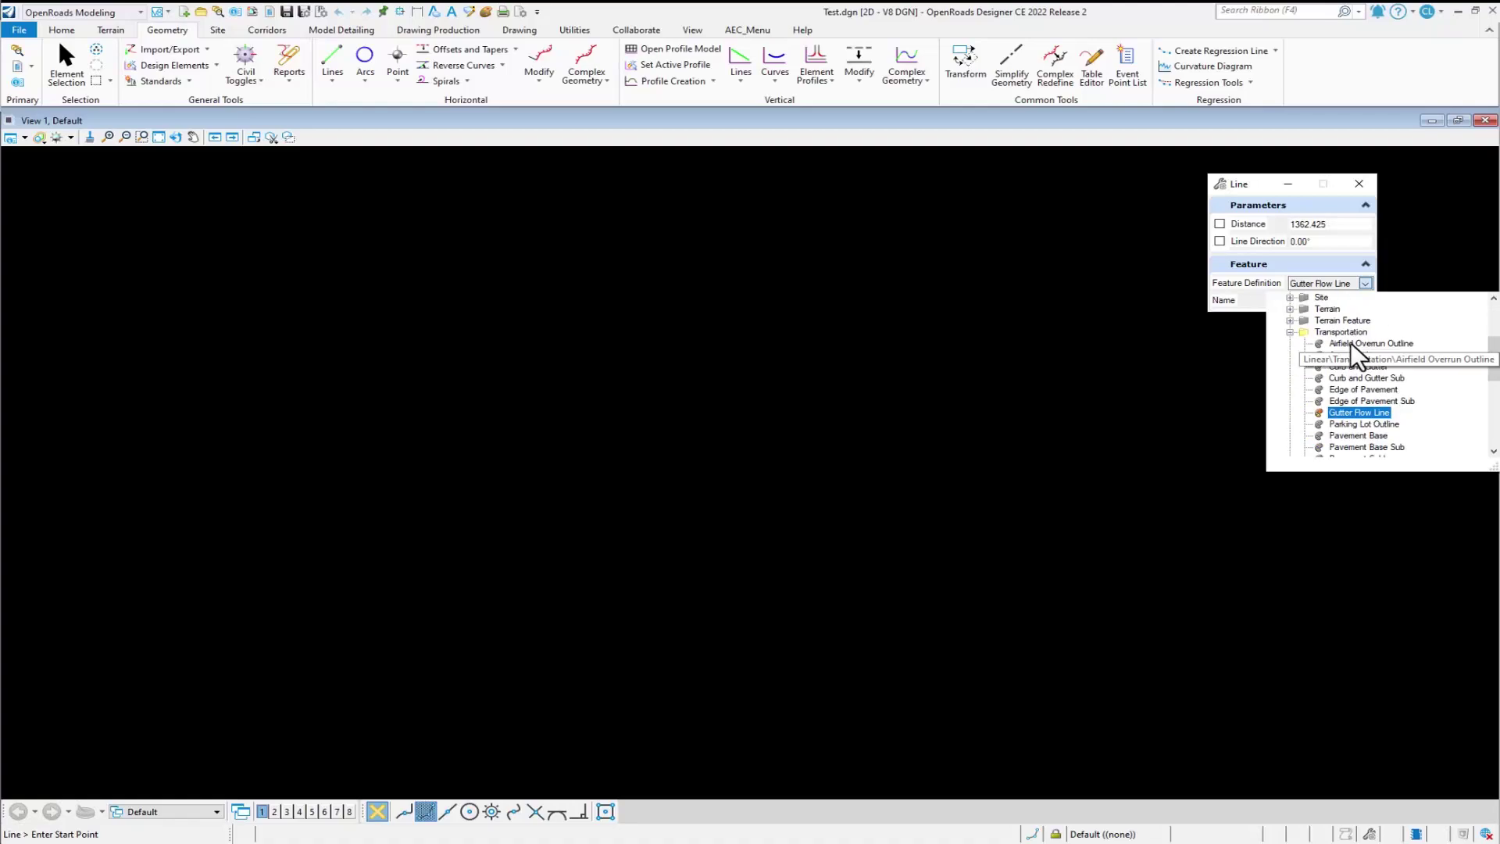
pyautogui.click(1344, 412)
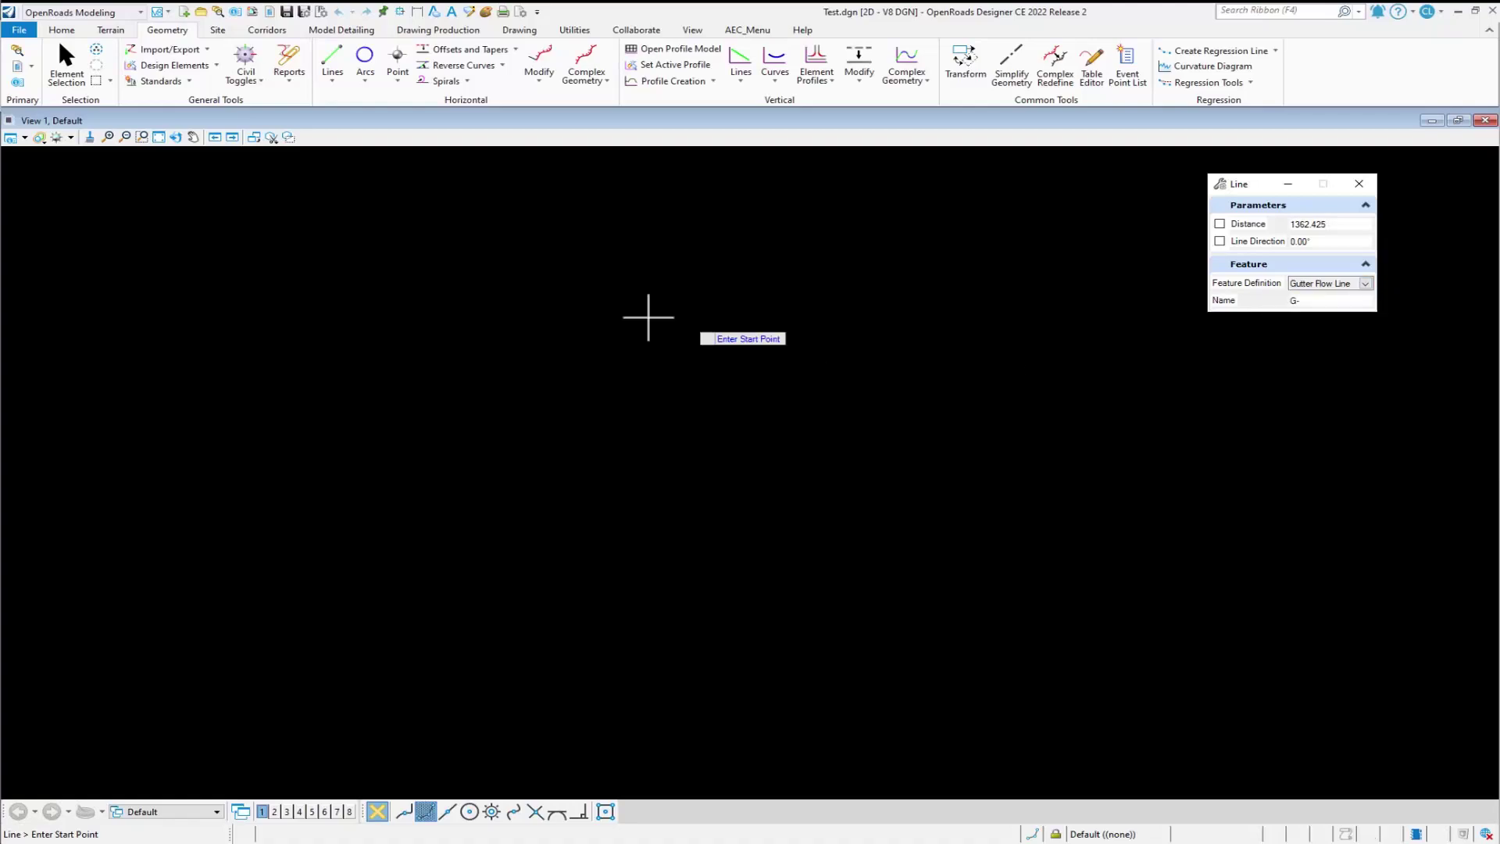
pyautogui.click(575, 309)
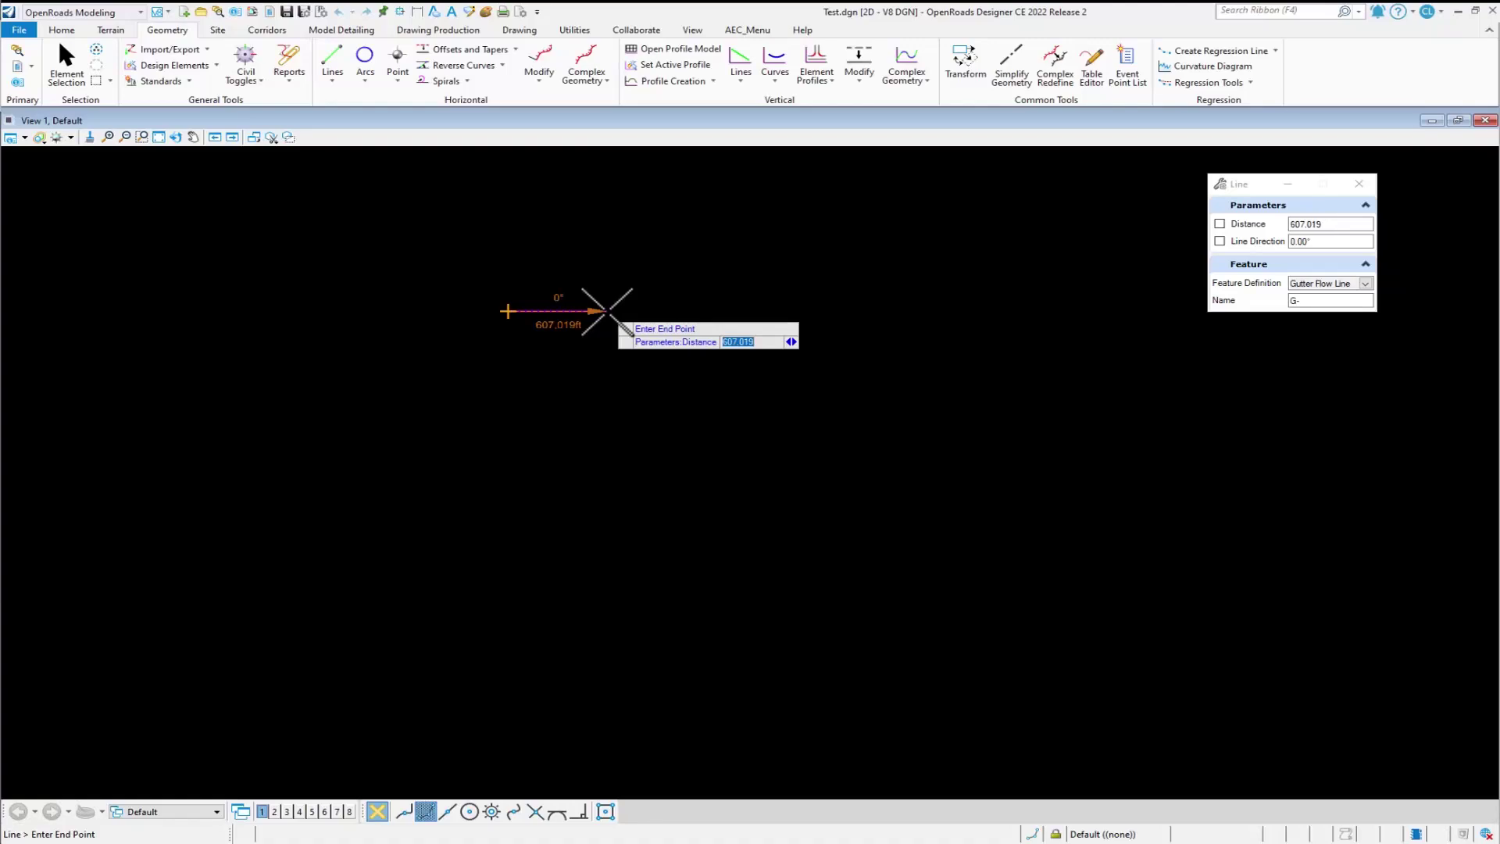
pyautogui.click(580, 336)
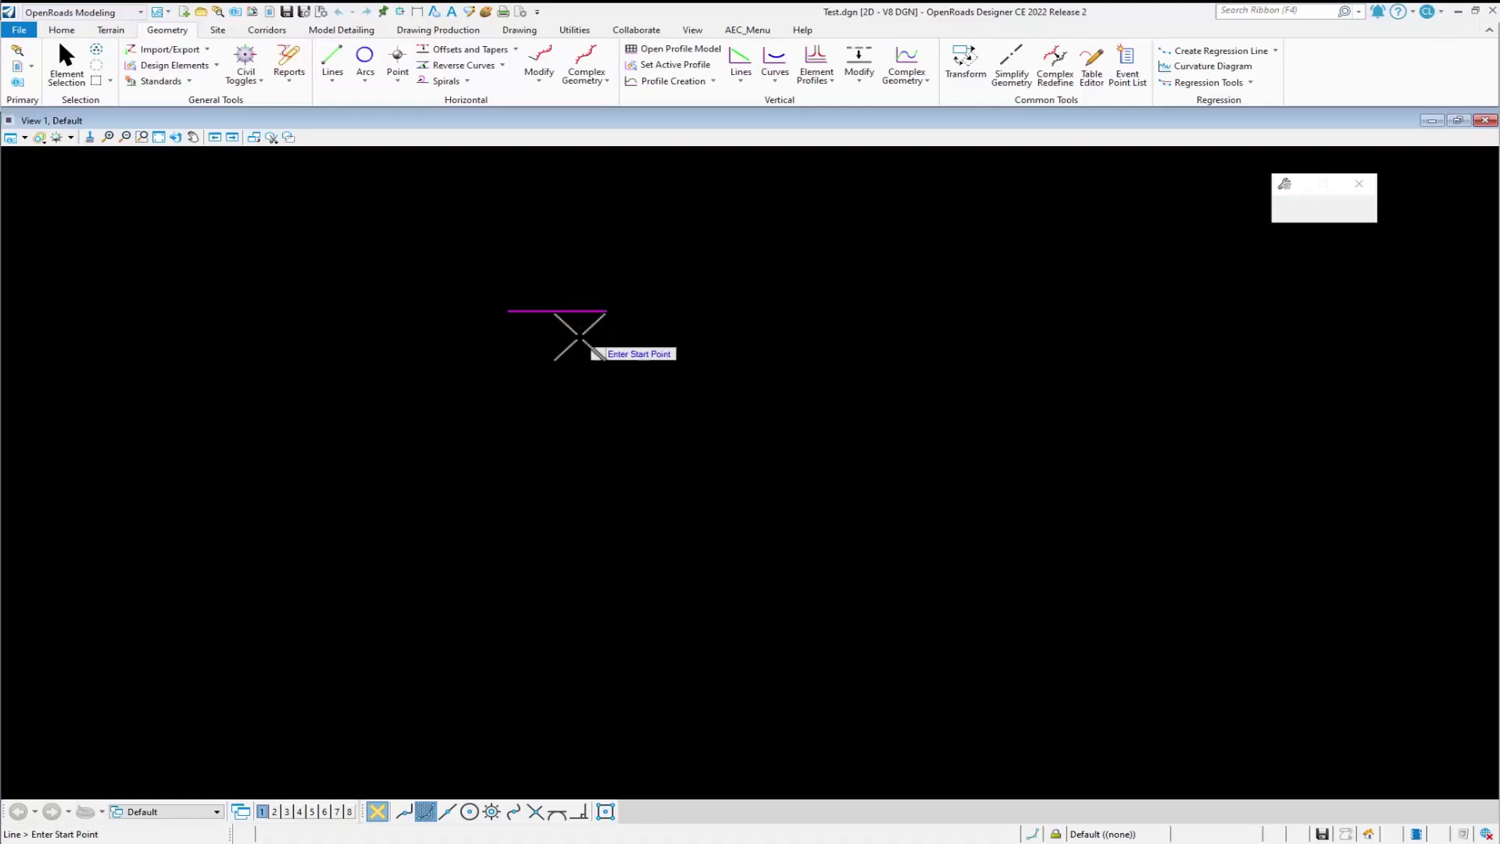
pyautogui.click(84, 74)
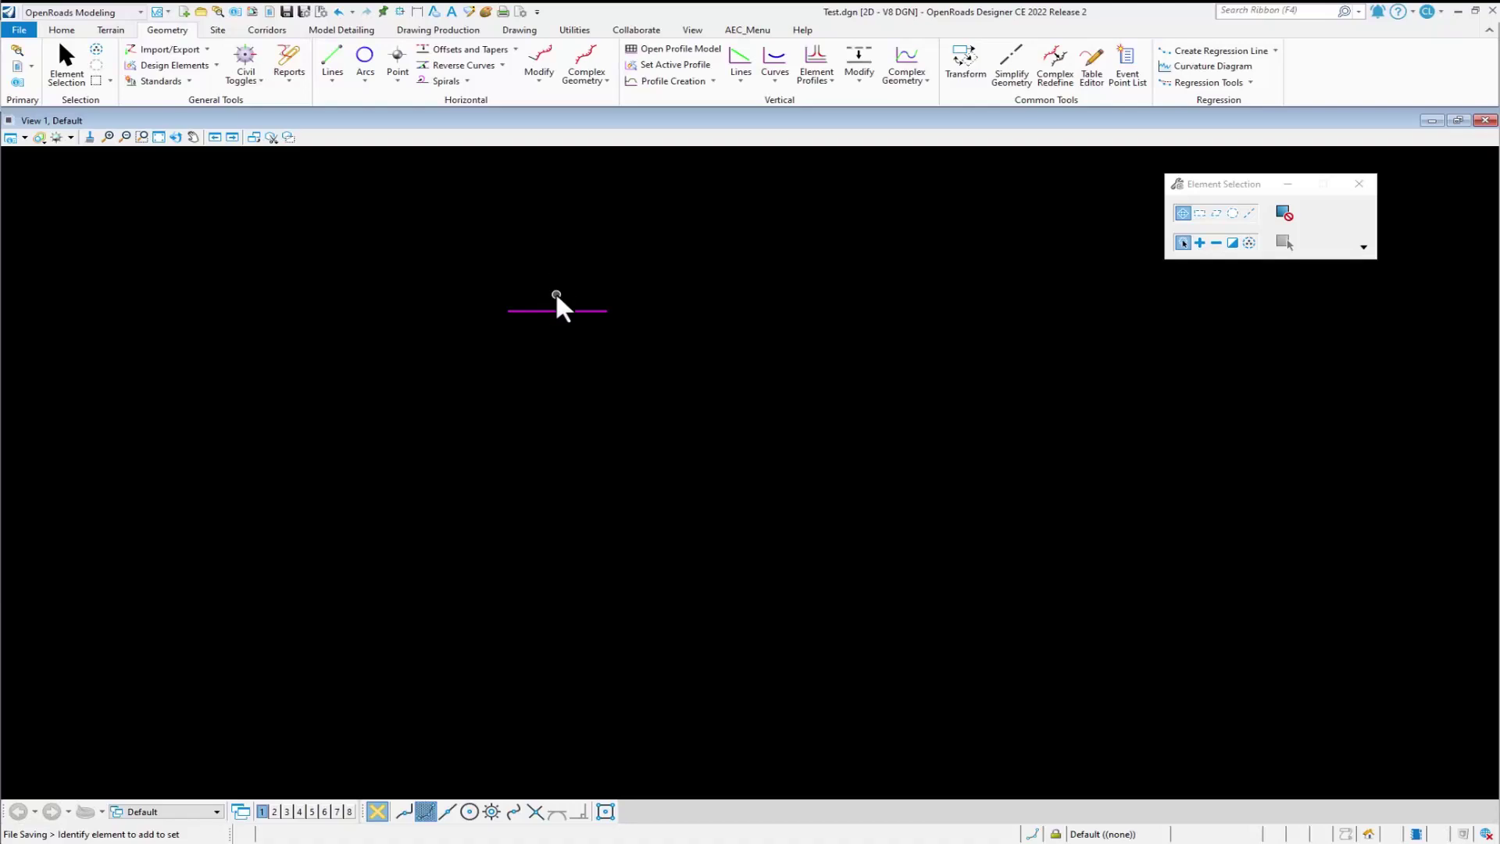
# Step: Reopen the AEC_WSP_STDS_Features_Survey_Annotations_Levels_Elem Temp.dgnlib library and open the element template manager
pyautogui.click(22, 30)
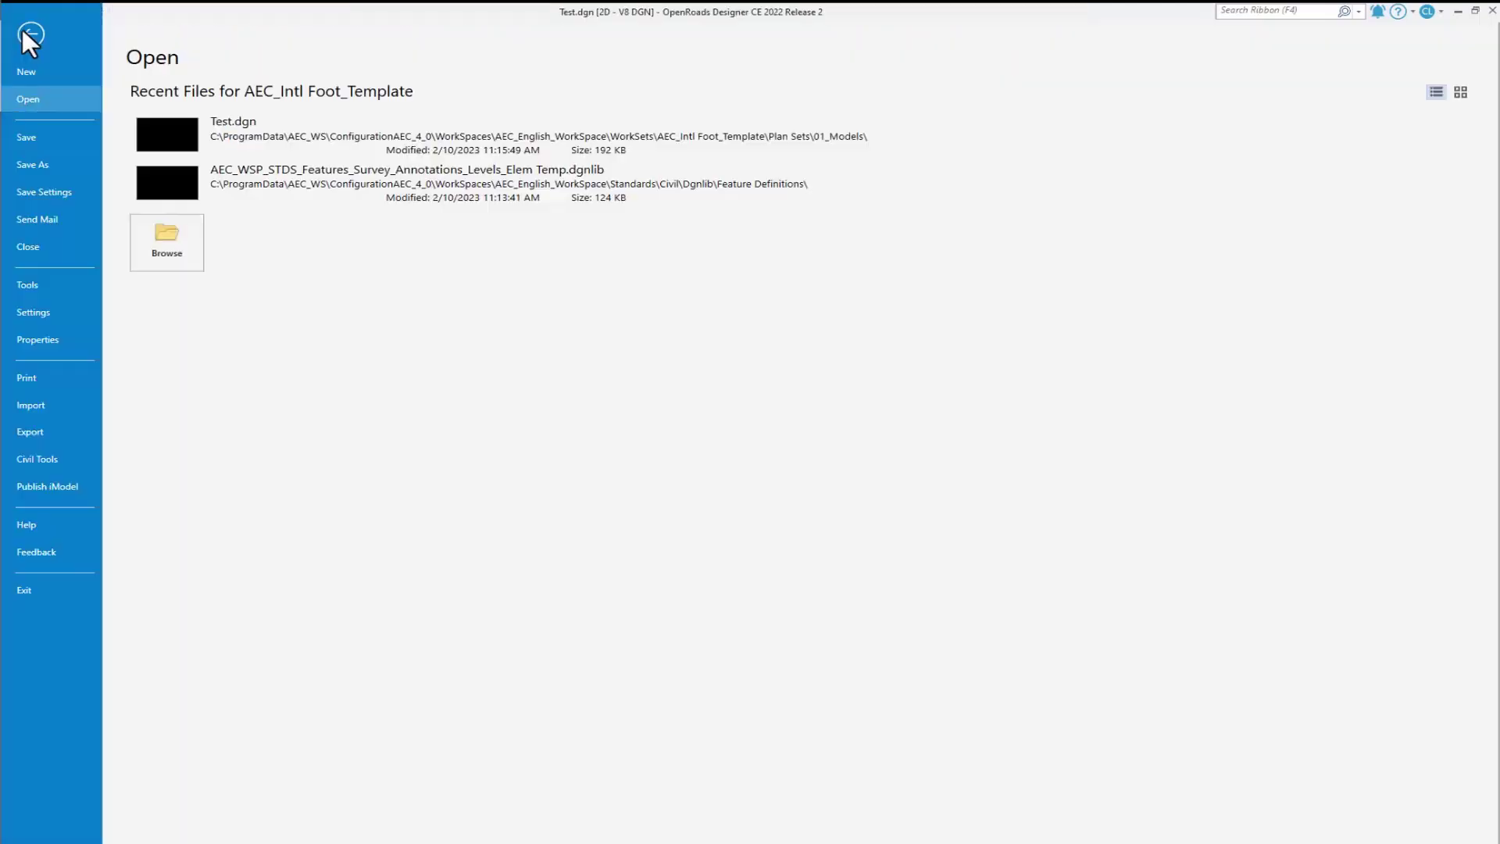
pyautogui.click(311, 172)
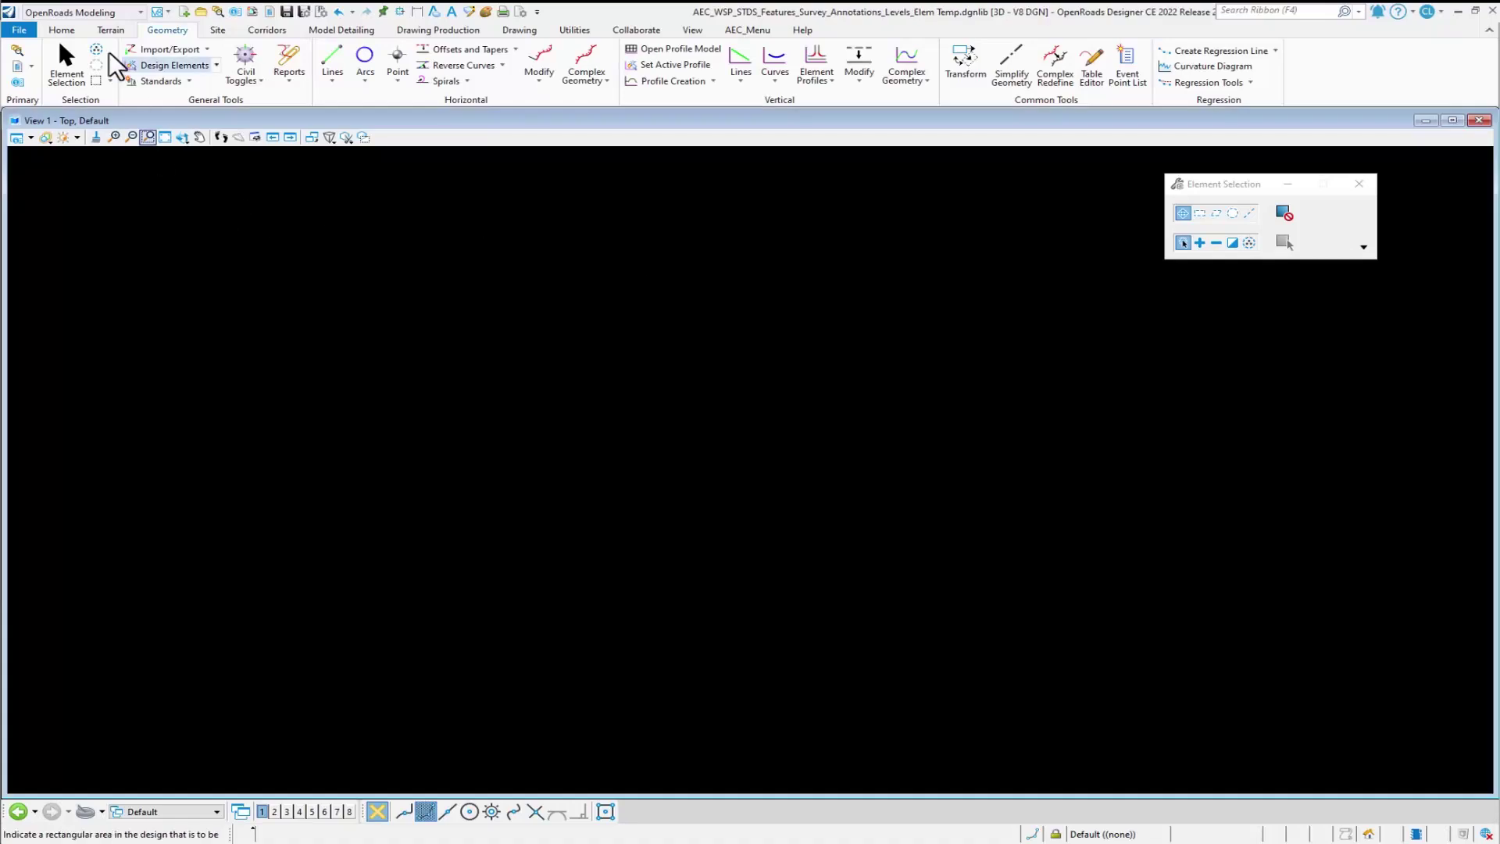
pyautogui.click(62, 31)
pyautogui.click(76, 56)
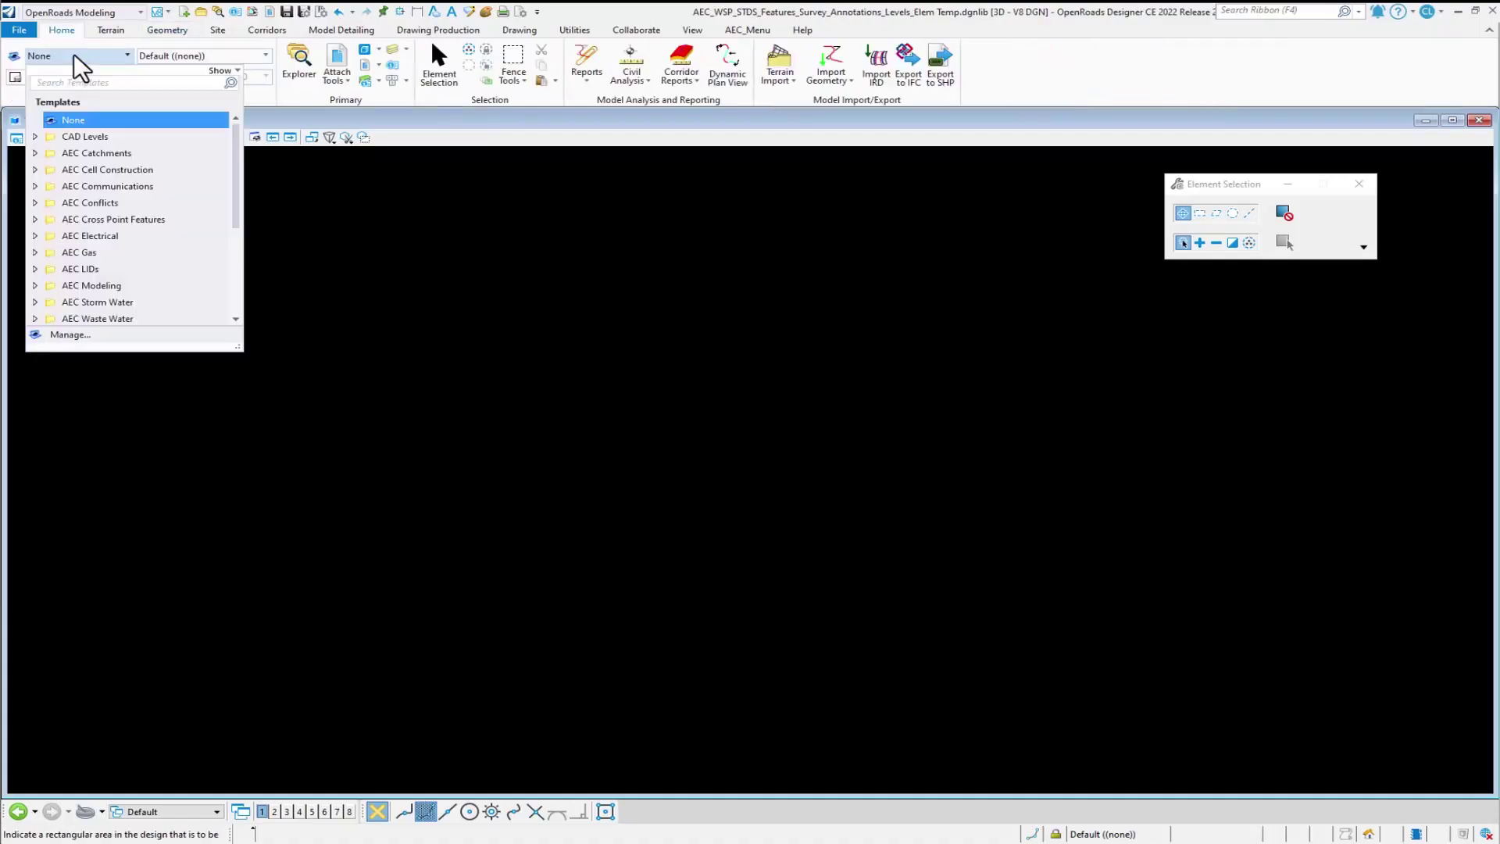
pyautogui.click(94, 336)
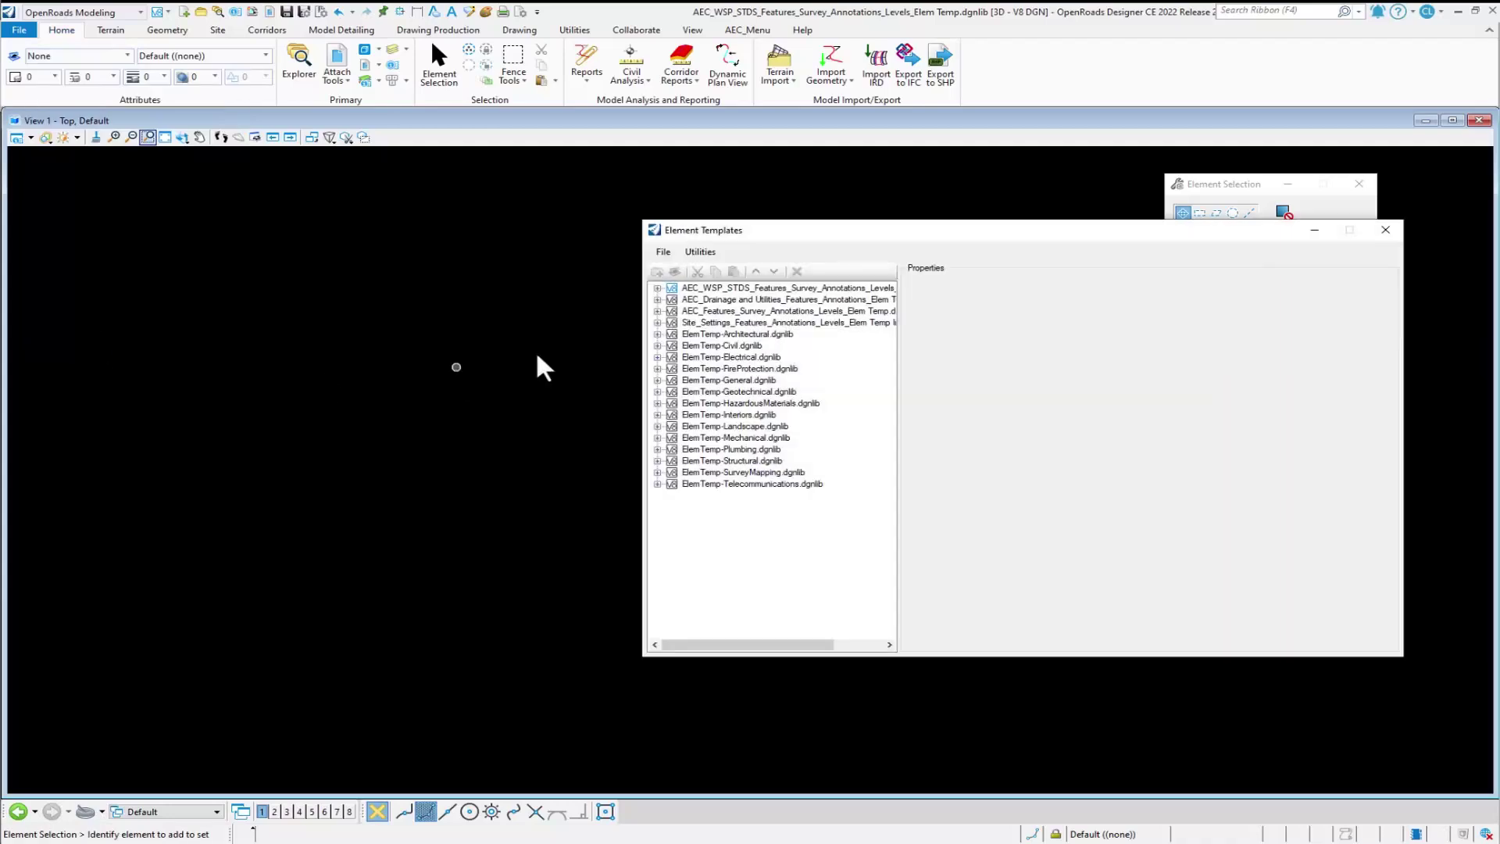
# Step: Duplicate the Gutter Flow Line element template within the Roads, Streets, and Highways group under CAD Levels, Civil
pyautogui.click(657, 287)
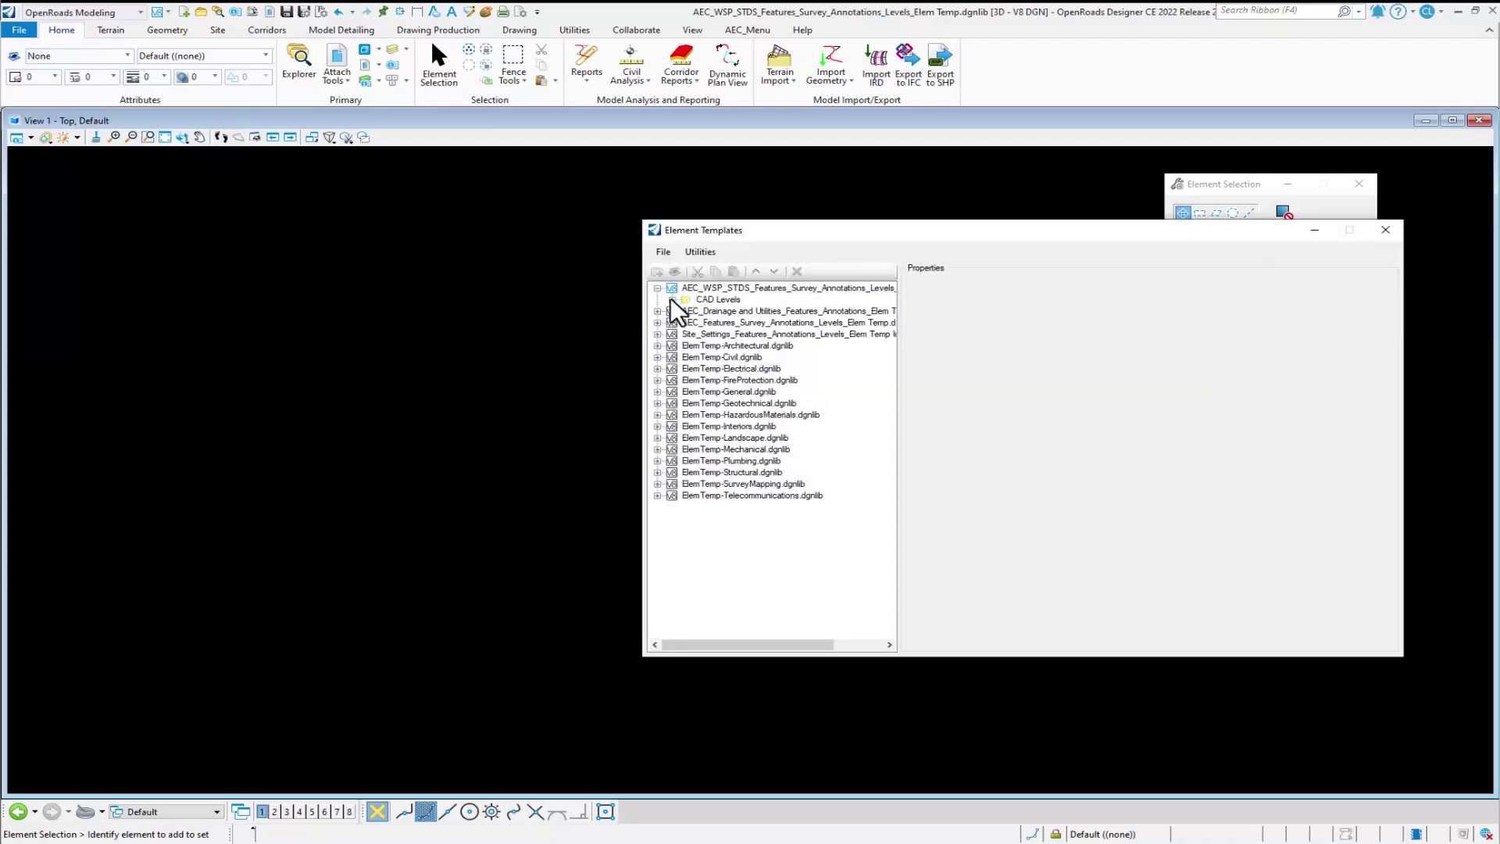
pyautogui.click(672, 300)
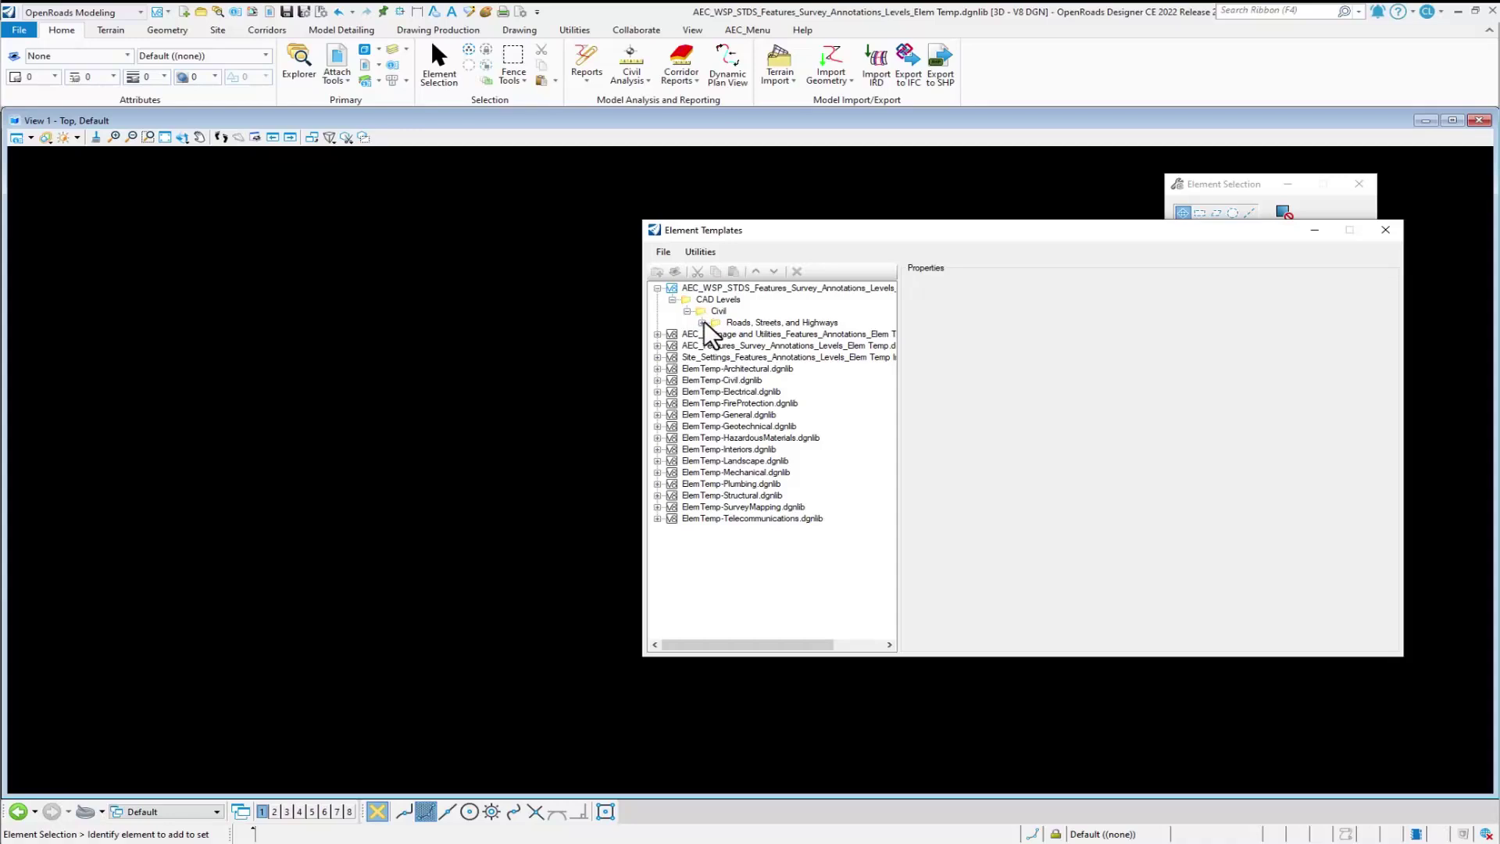
pyautogui.click(703, 322)
pyautogui.click(742, 322)
pyautogui.rightClick(742, 324)
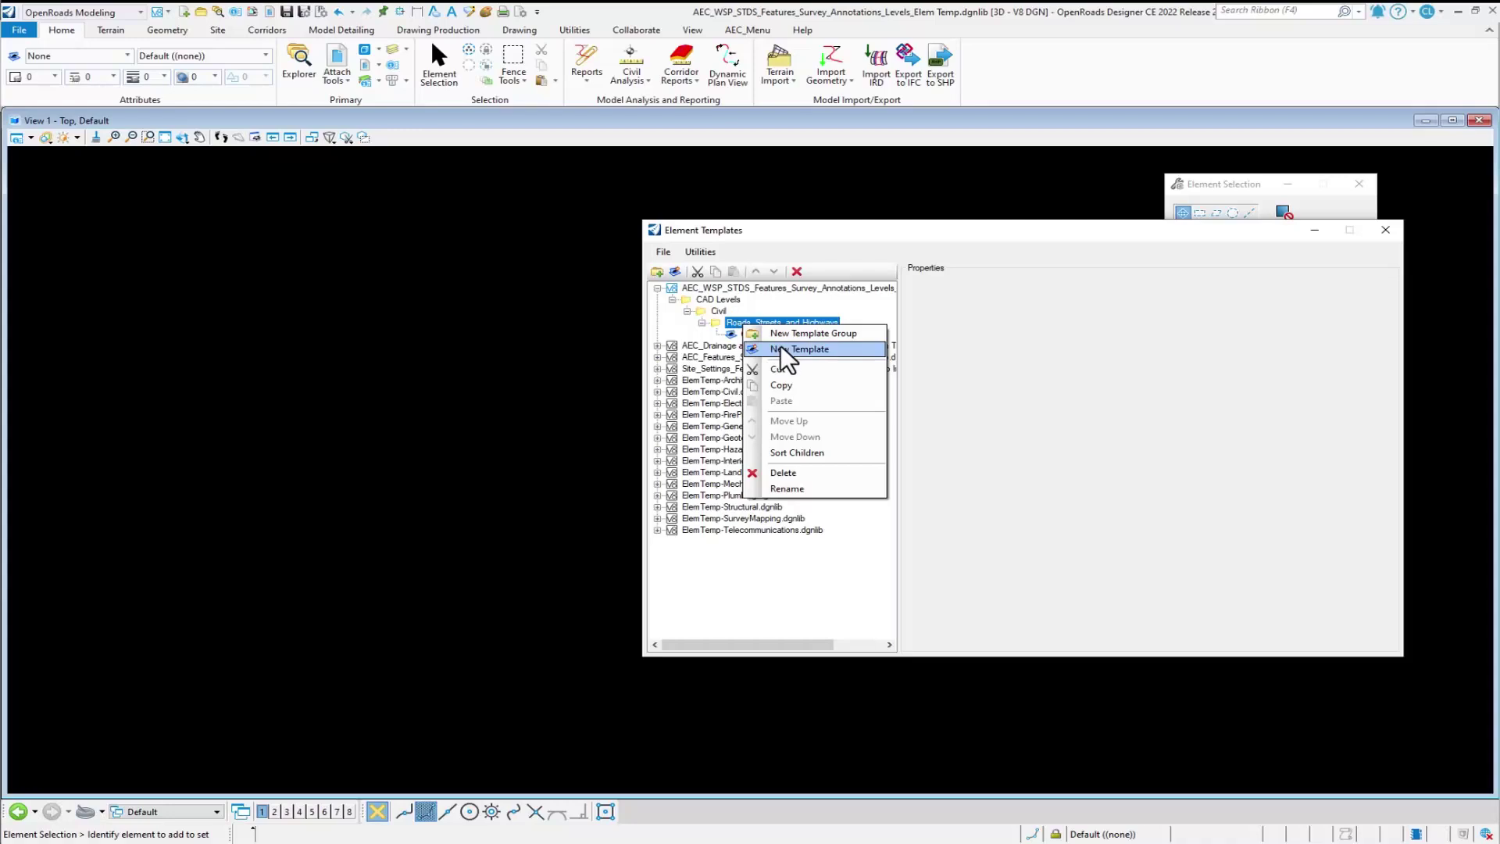
pyautogui.click(734, 333)
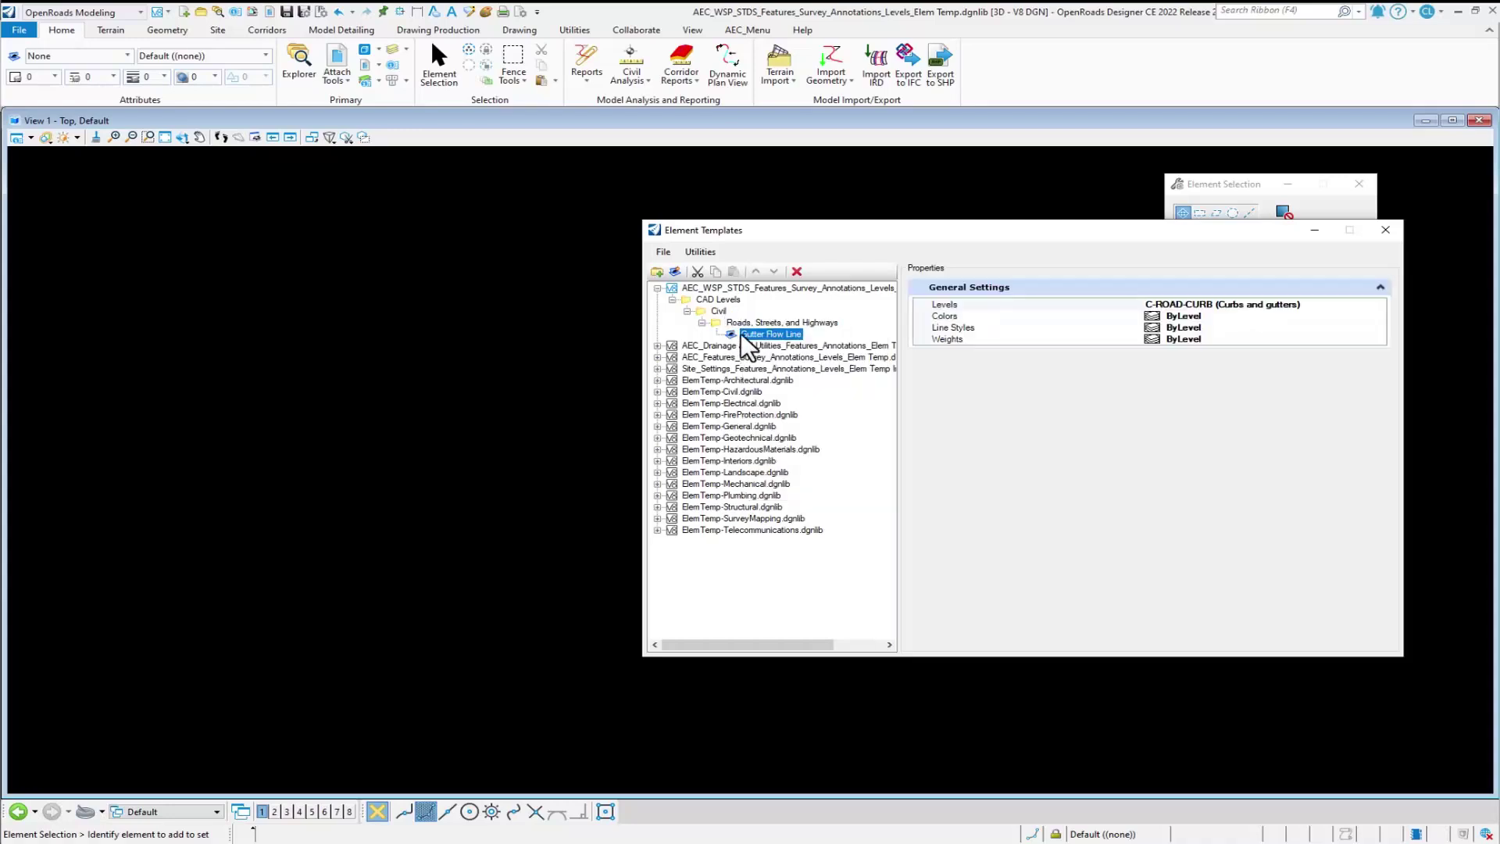
pyautogui.rightClick(747, 335)
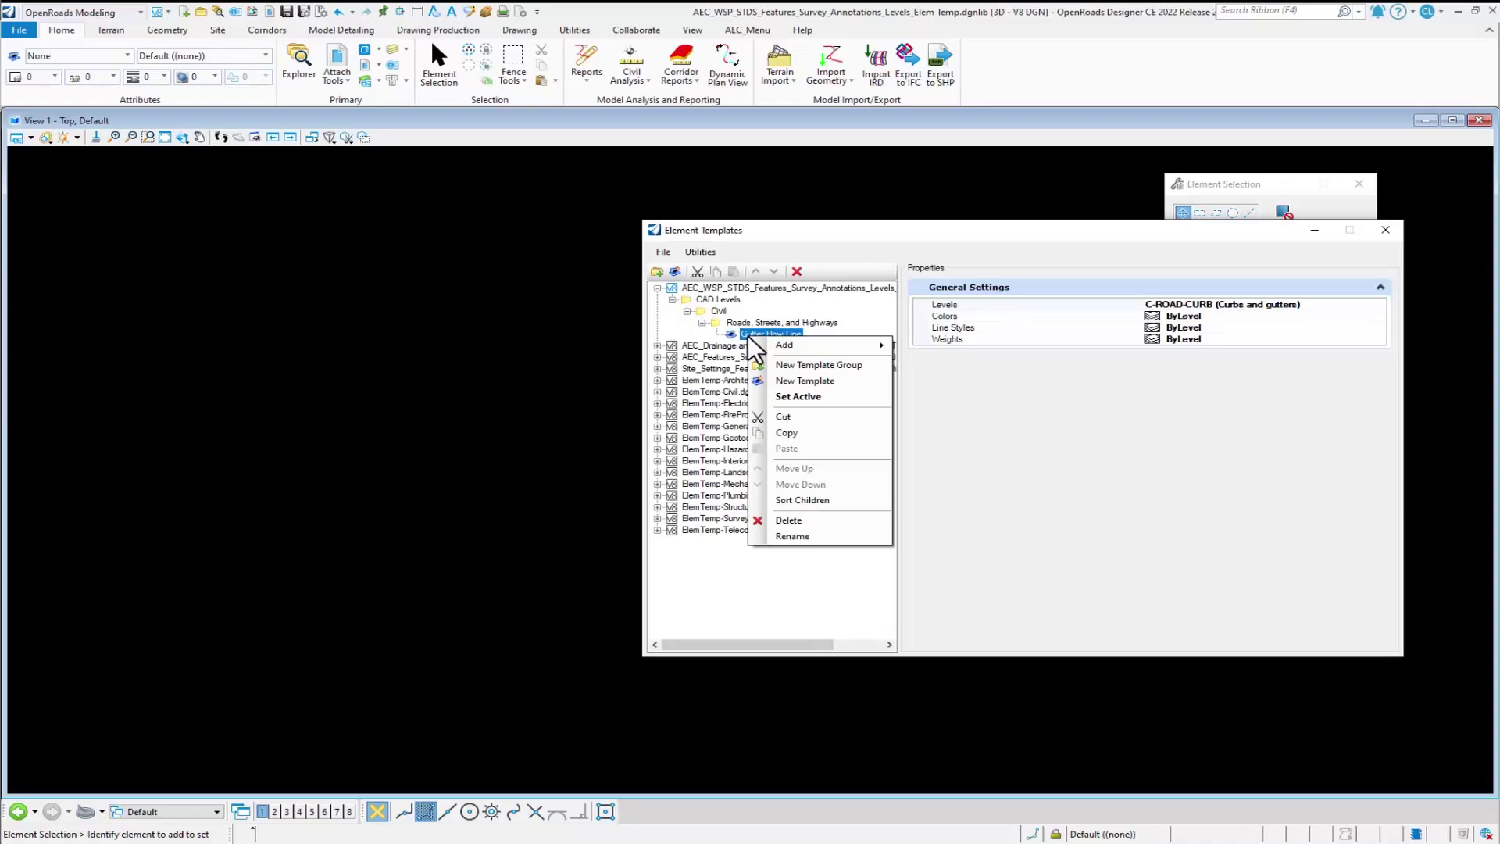
pyautogui.click(801, 435)
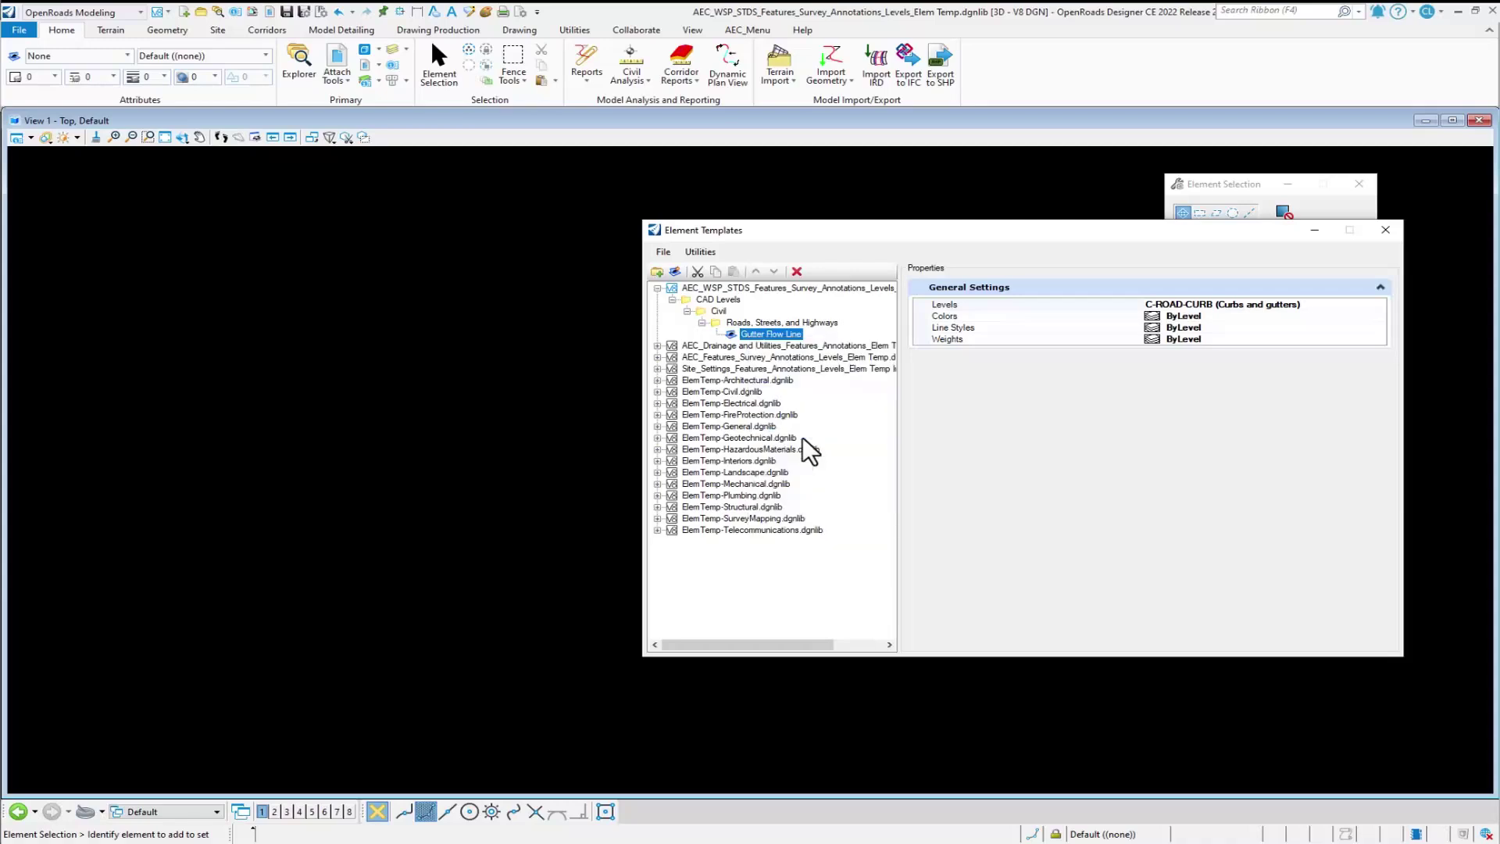
pyautogui.rightClick(750, 321)
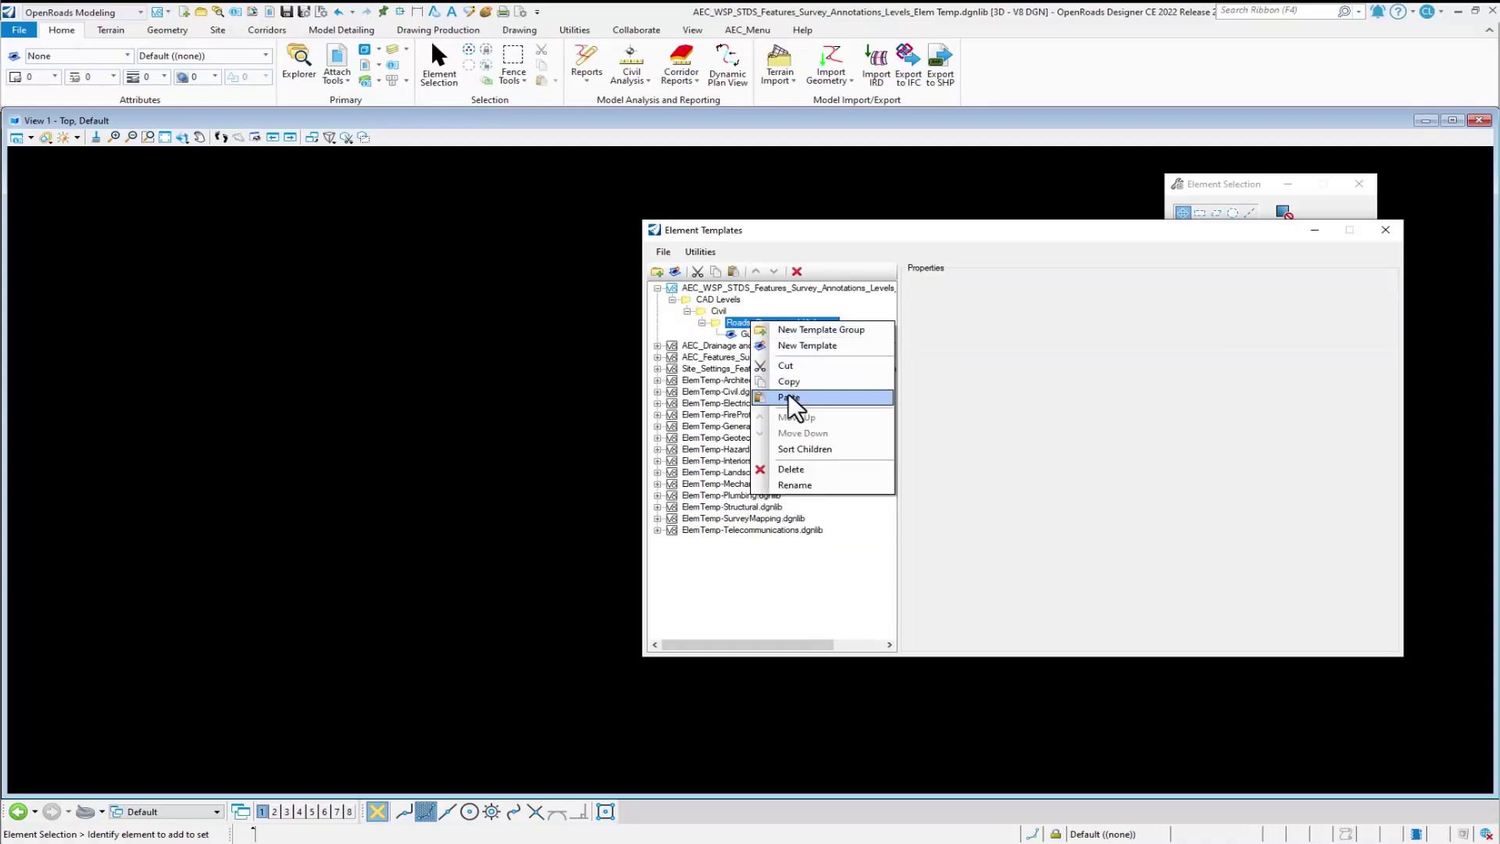
pyautogui.click(789, 396)
# Step: Rename the copied element template as Gutter Top
pyautogui.click(778, 345)
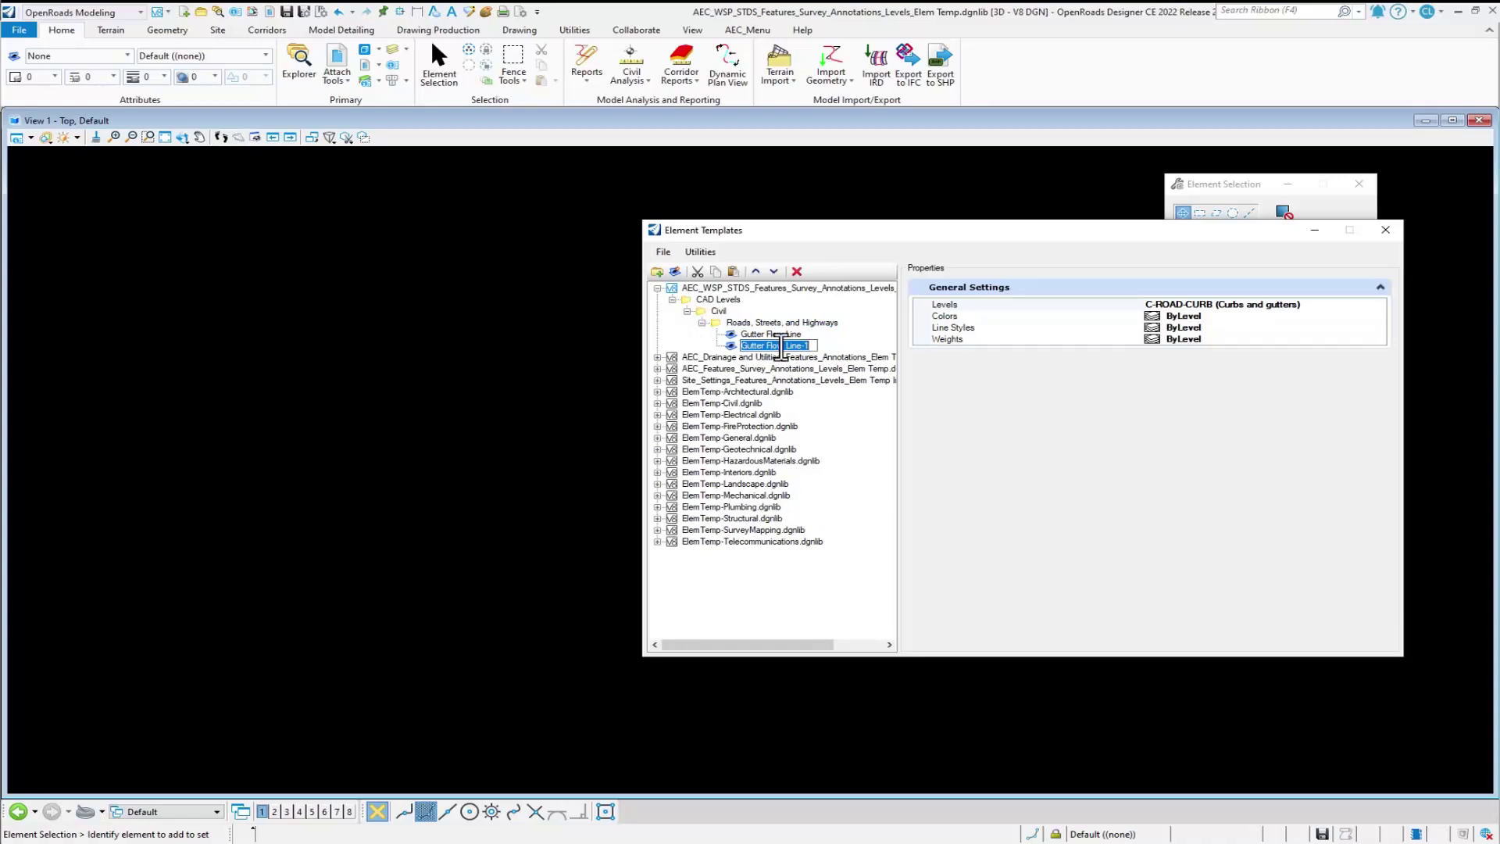
pyautogui.press('BackSpace')
pyautogui.hotkey('shift', 'Left')
pyautogui.hotkey('shift', 'Left')
pyautogui.hotkey('shift', 'Left')
pyautogui.hotkey('shift', 'Left')
pyautogui.hotkey('shift', 'Left')
pyautogui.hotkey('shift', 'Left')
pyautogui.hotkey('shift', 'Left')
pyautogui.hotkey('shift', 'Left')
pyautogui.hotkey('shift', 'Left')
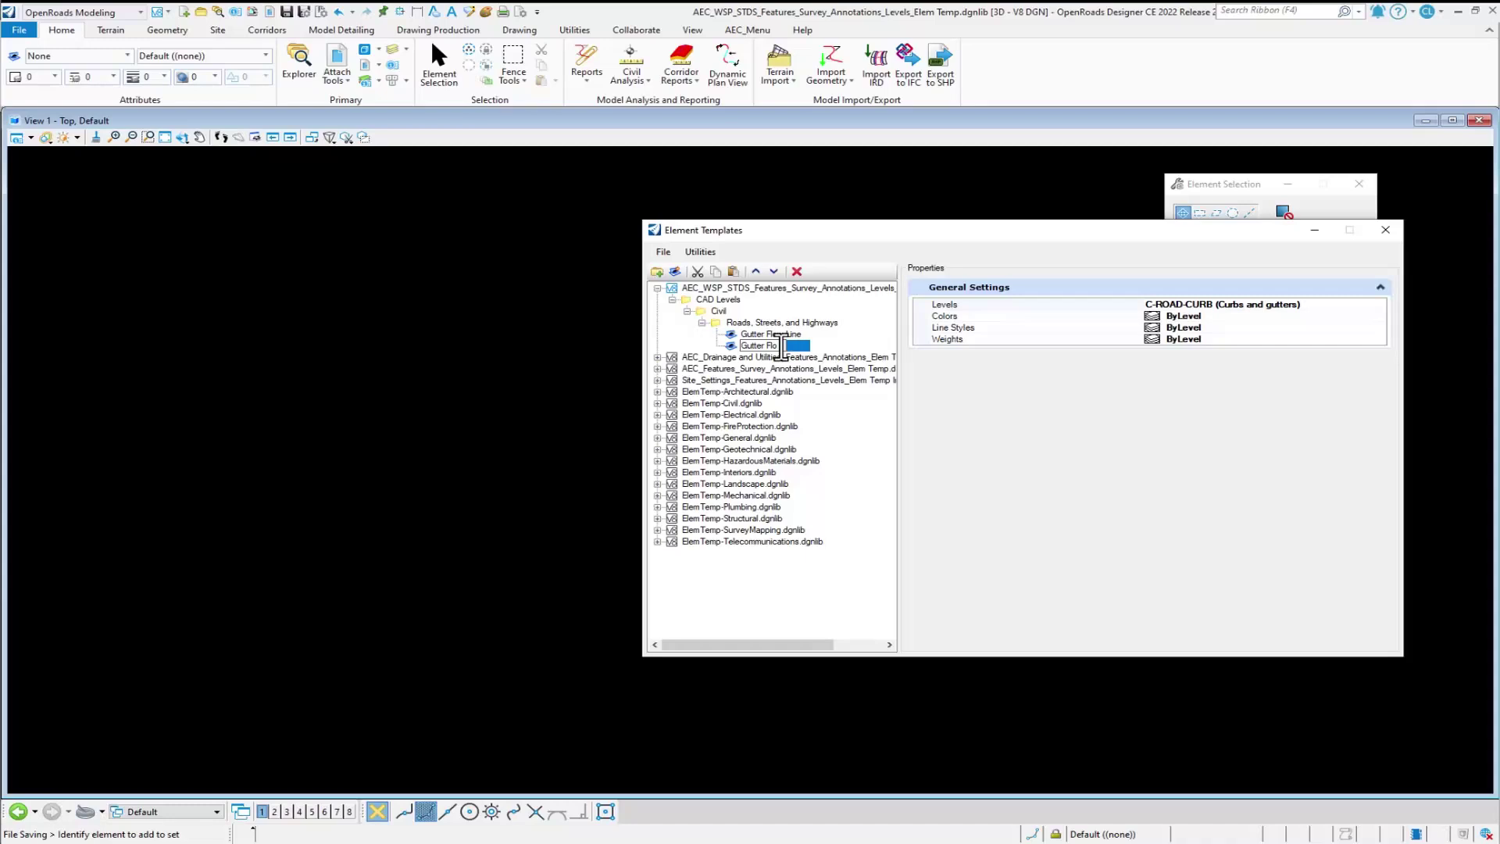
pyautogui.write('Top')
pyautogui.press('Return')
# Step: Check the level selection and the kinds of settings that can be added to the Gutter Top template
pyautogui.click(1382, 305)
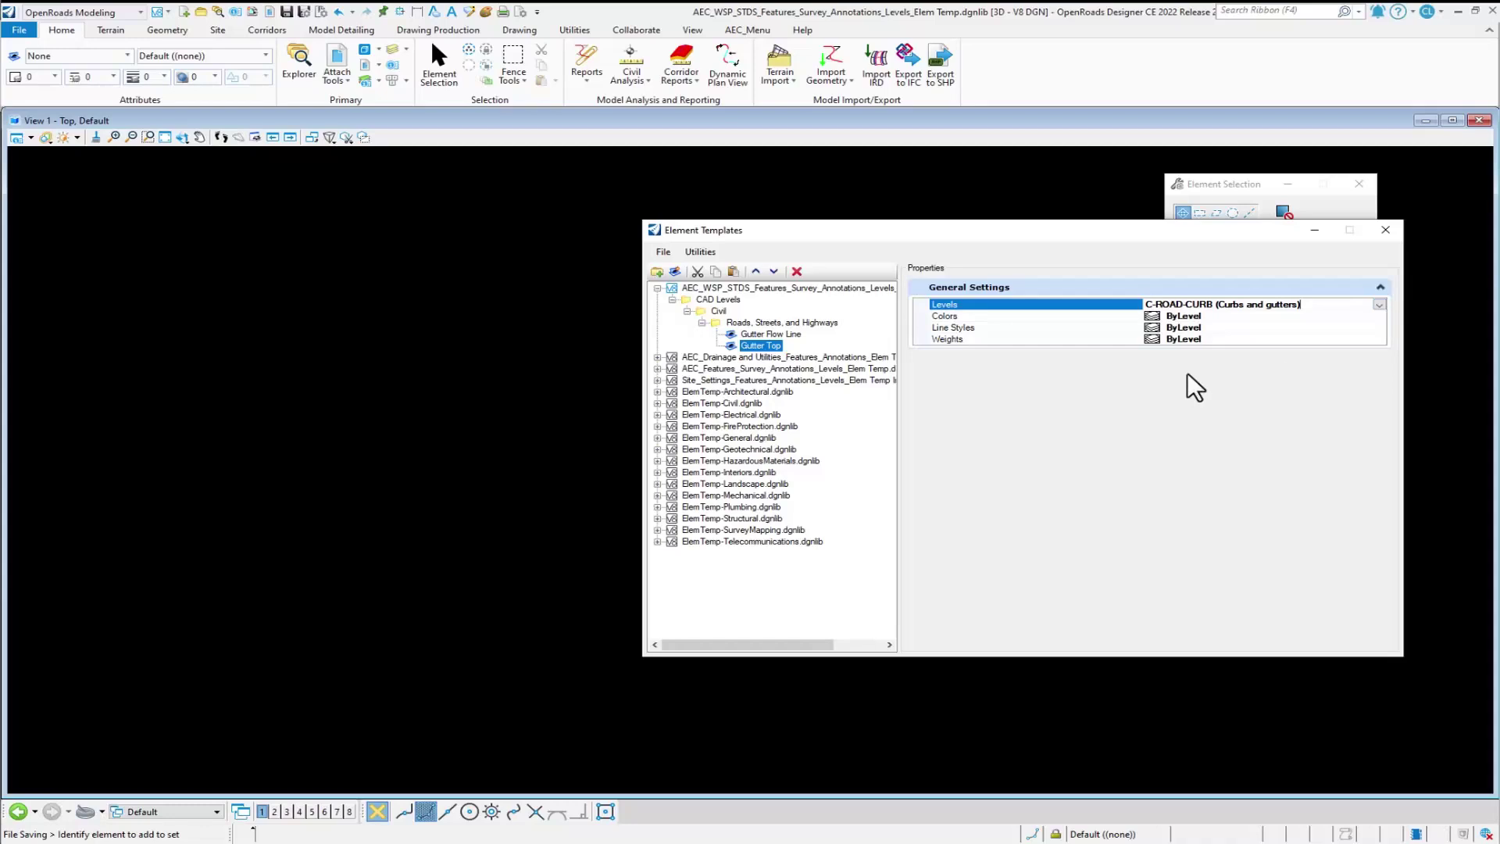
pyautogui.rightClick(981, 373)
pyautogui.moveTo(1039, 391)
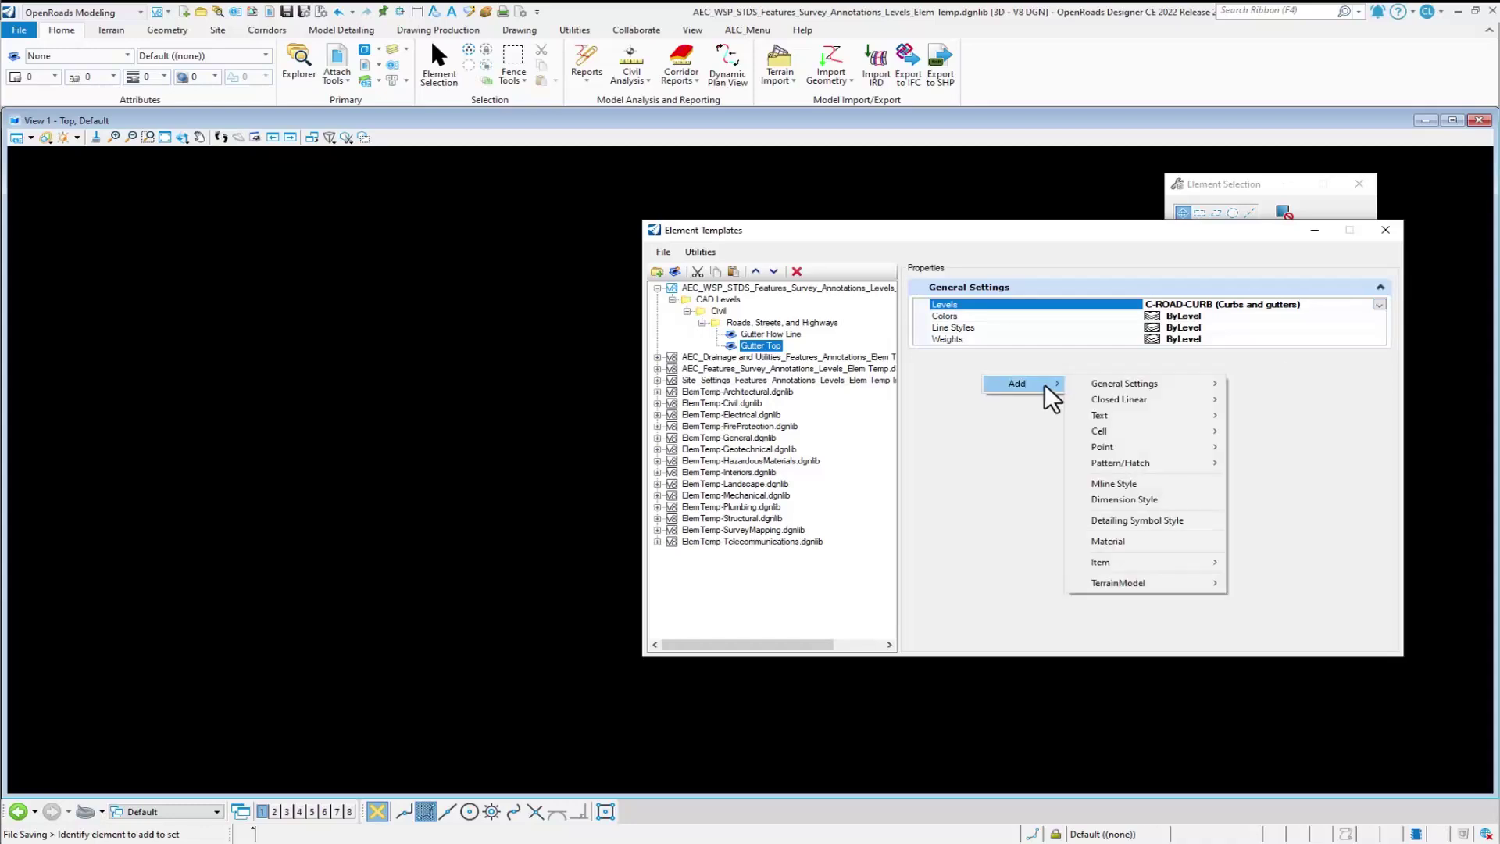
pyautogui.moveTo(1096, 379)
pyautogui.click(989, 438)
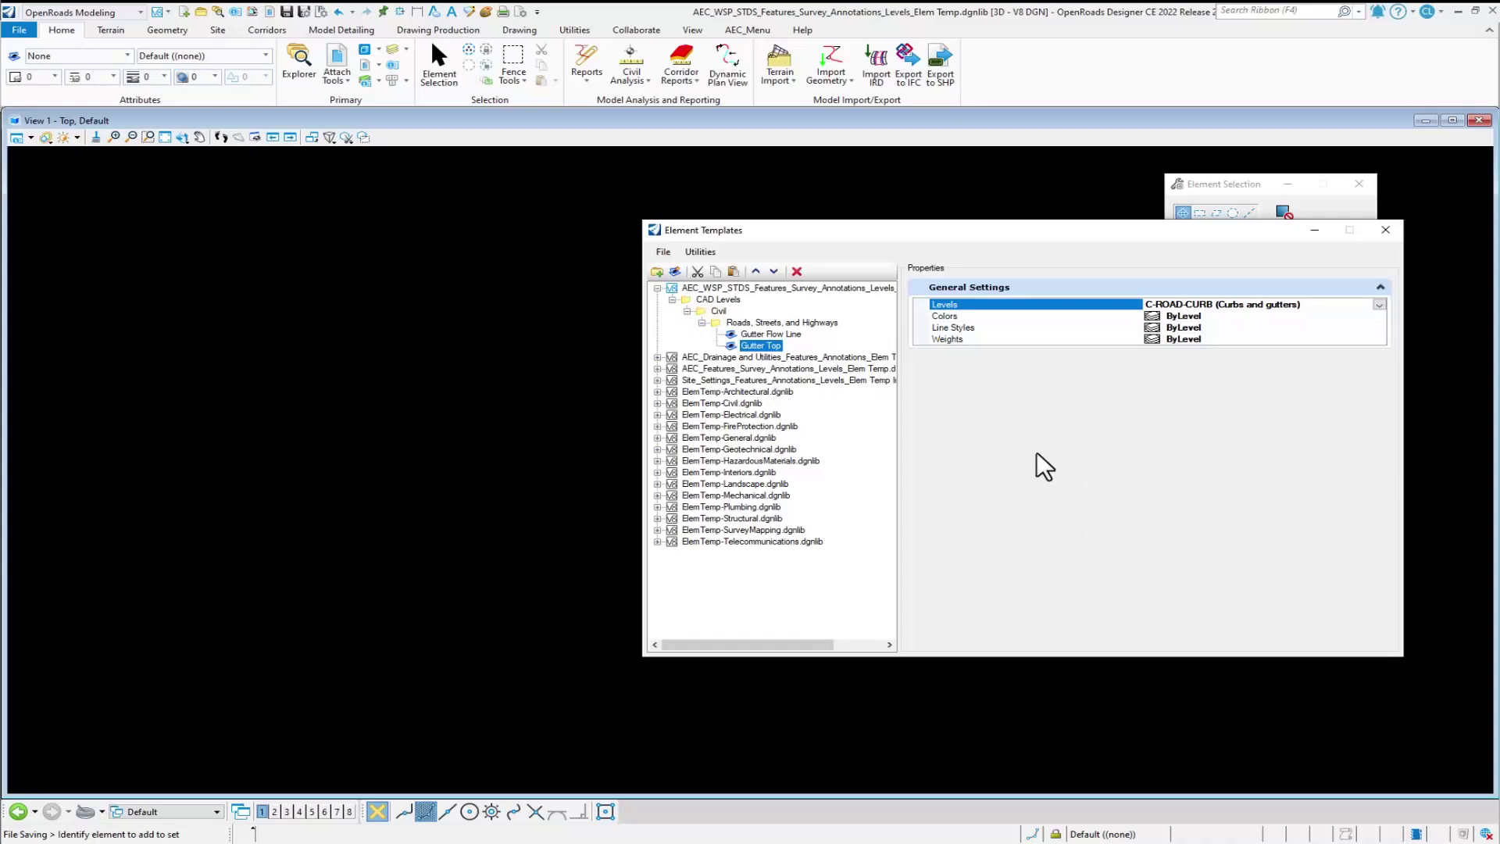
# Step: Browse the available active element template categories, including Civil under CAD Levels, and close the element template manager
pyautogui.click(13, 55)
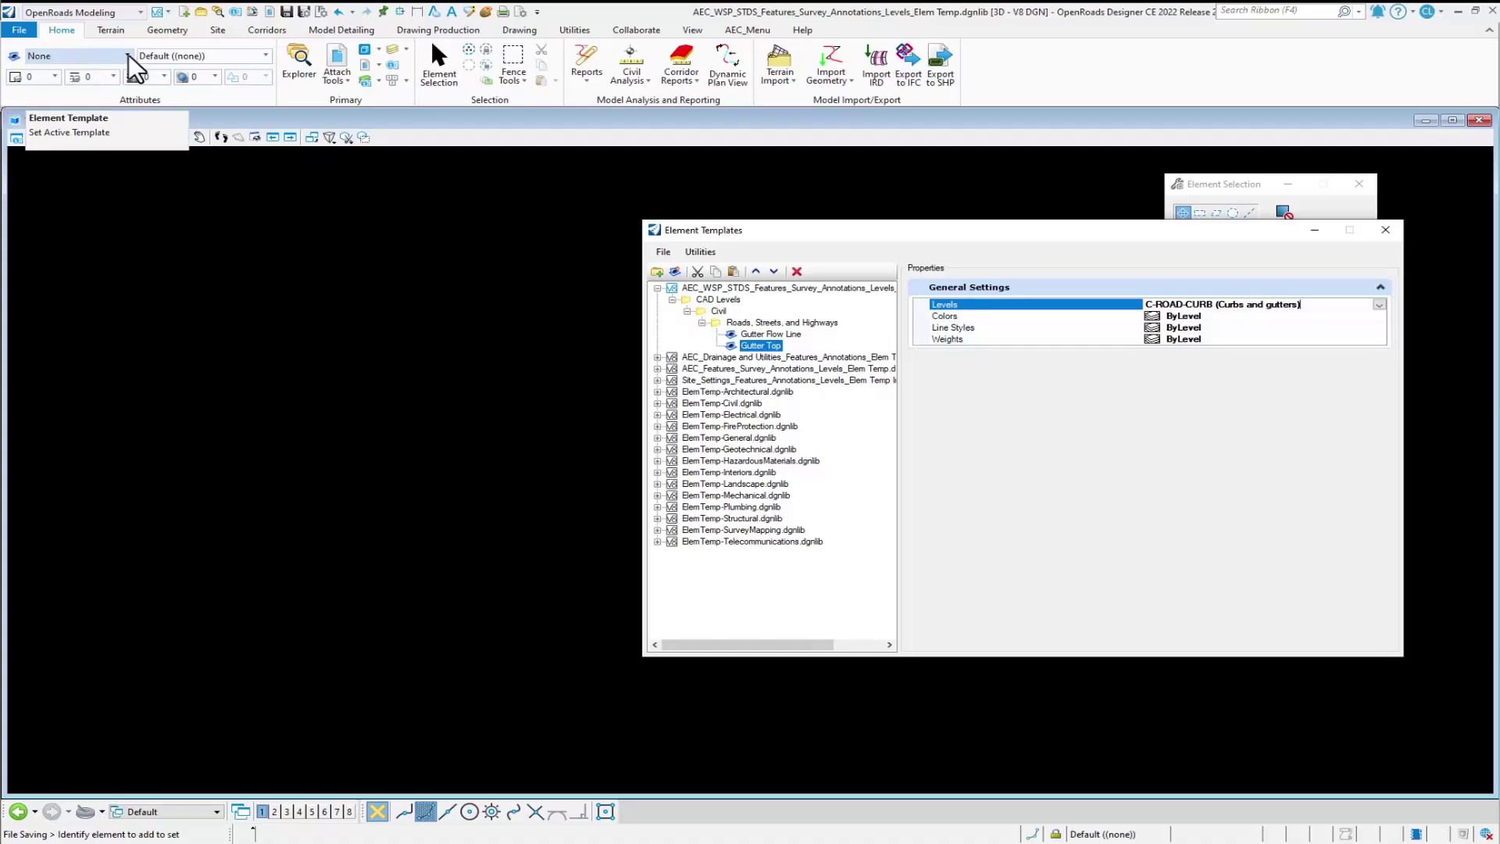
pyautogui.click(128, 54)
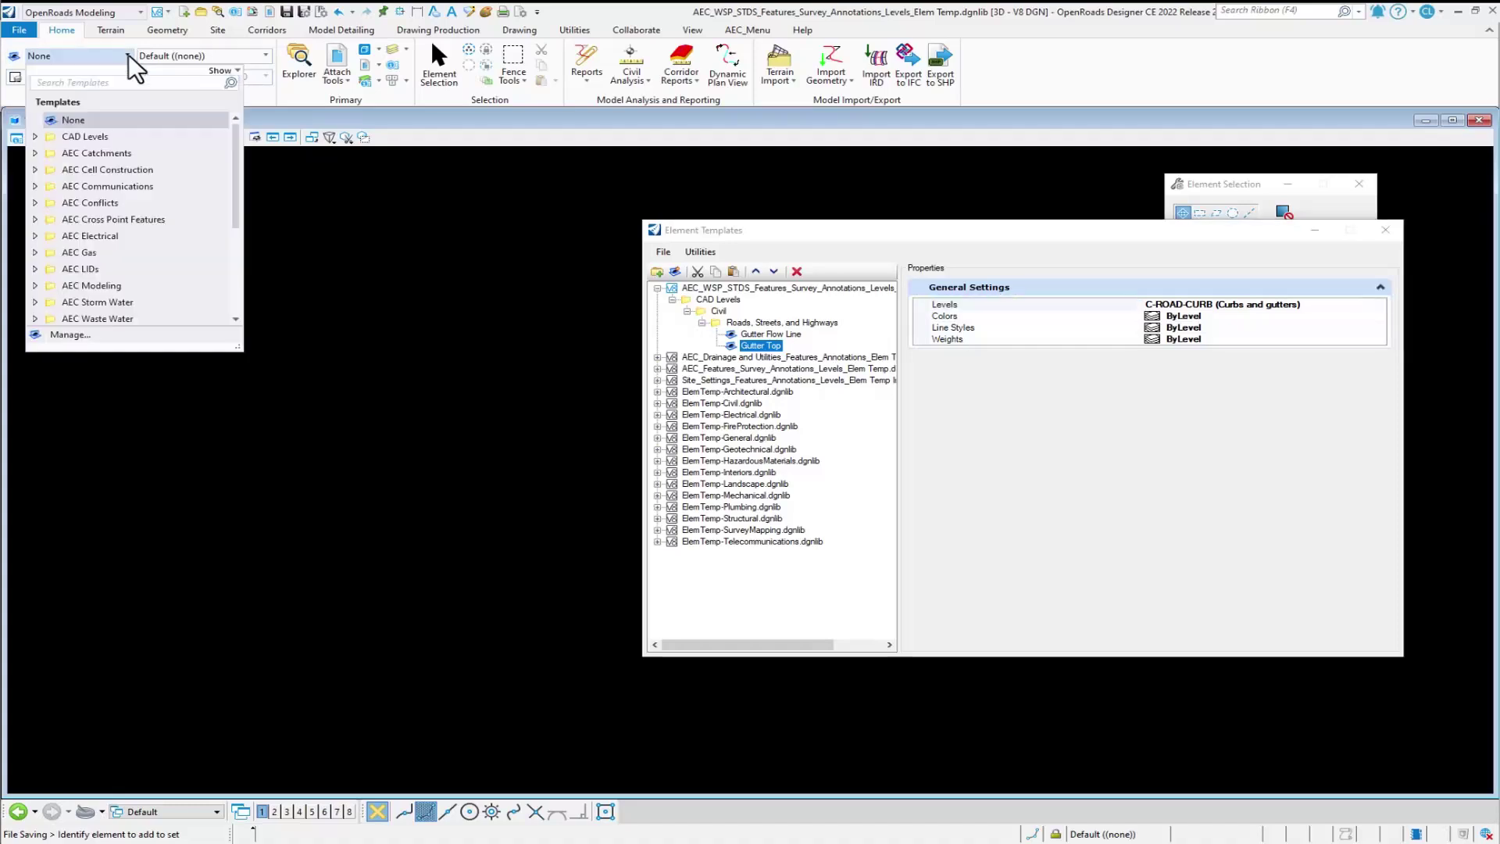
pyautogui.click(34, 136)
pyautogui.click(51, 153)
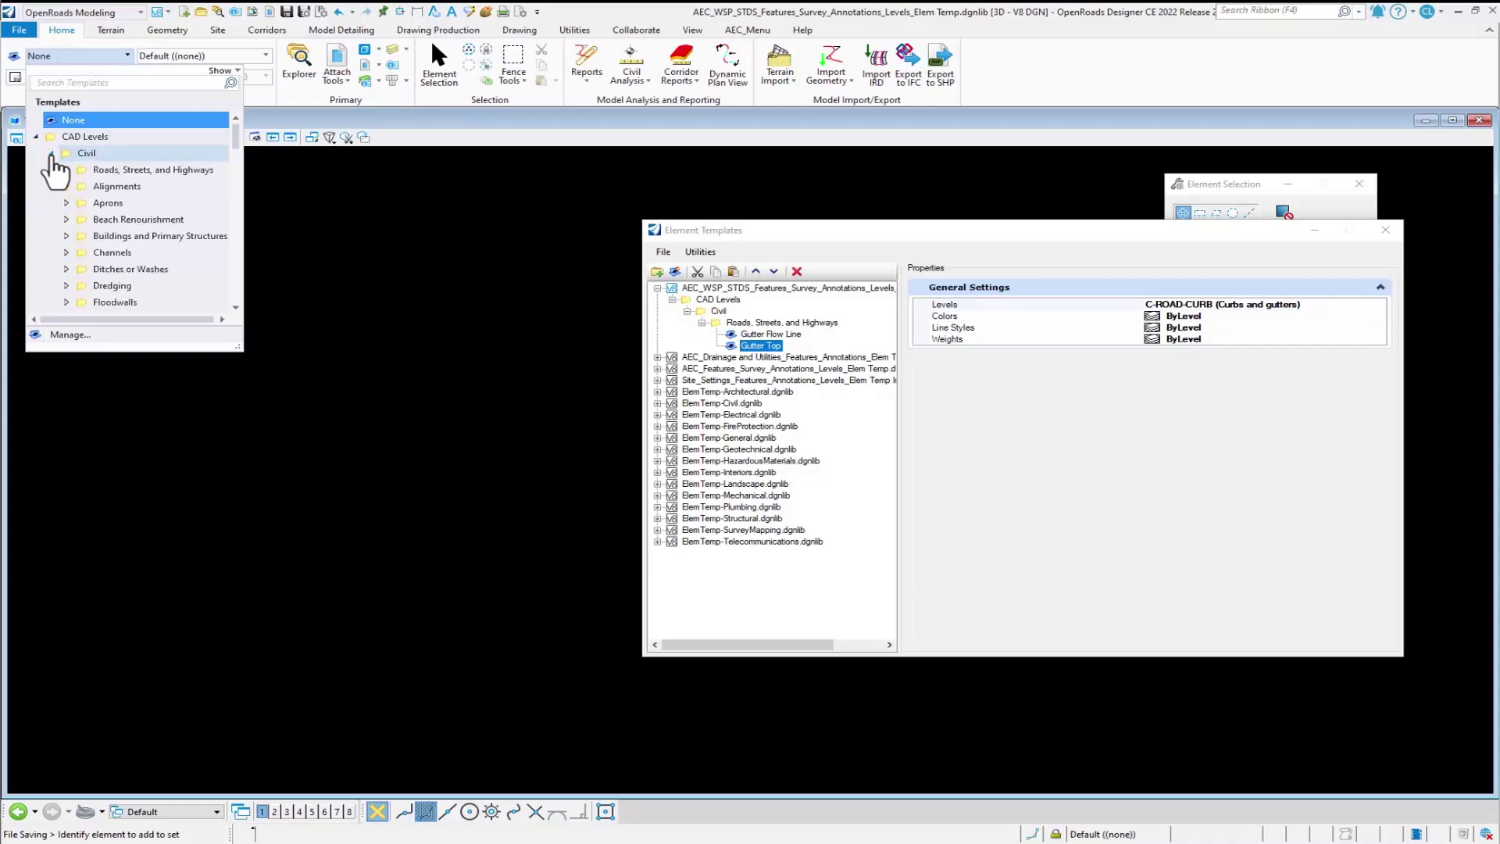
pyautogui.click(36, 136)
pyautogui.scroll(-3, 43, 148)
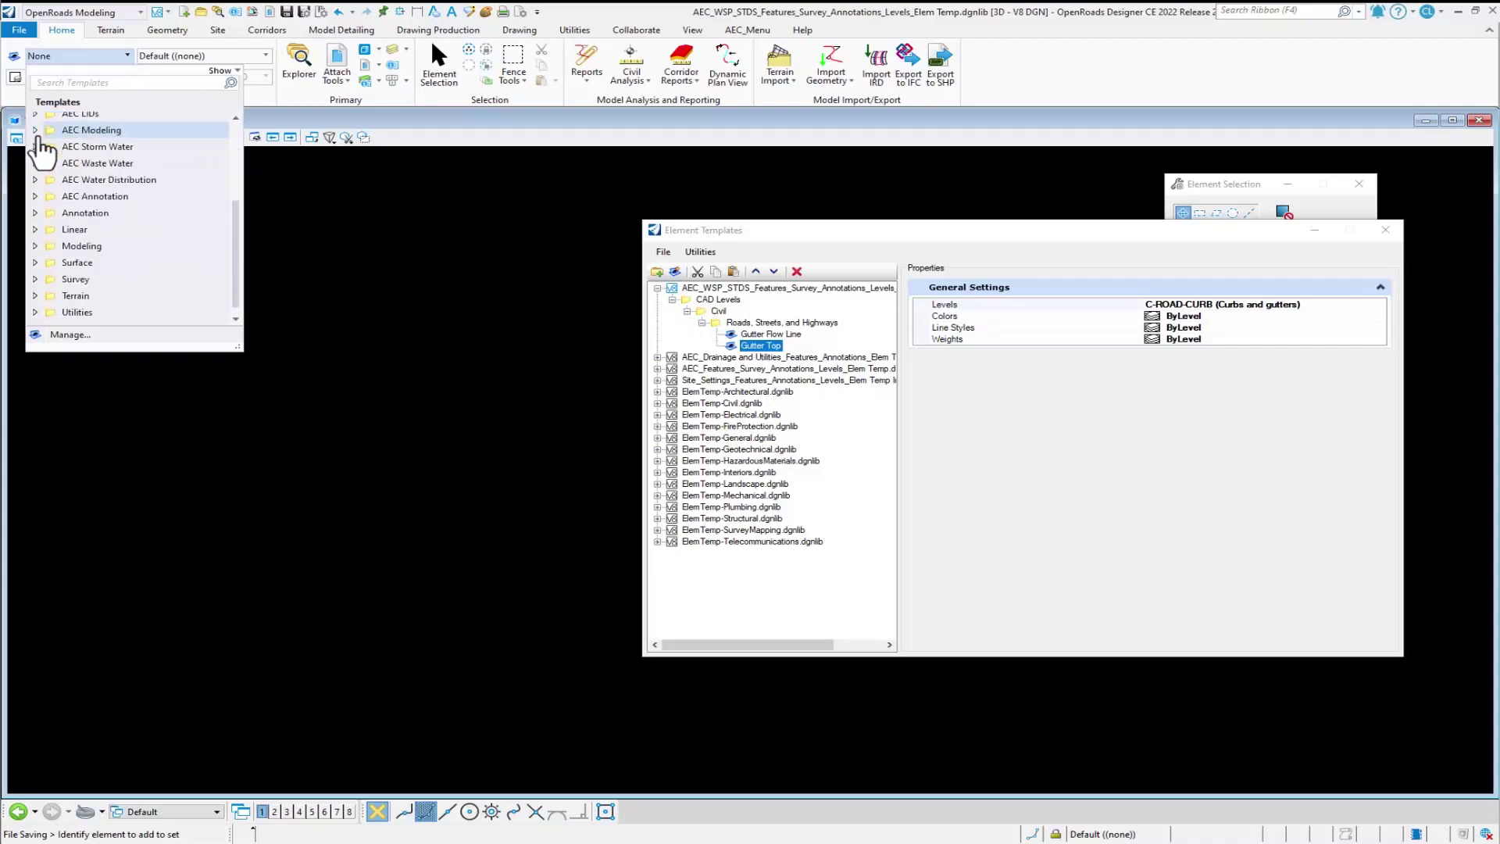
pyautogui.scroll(3, 43, 149)
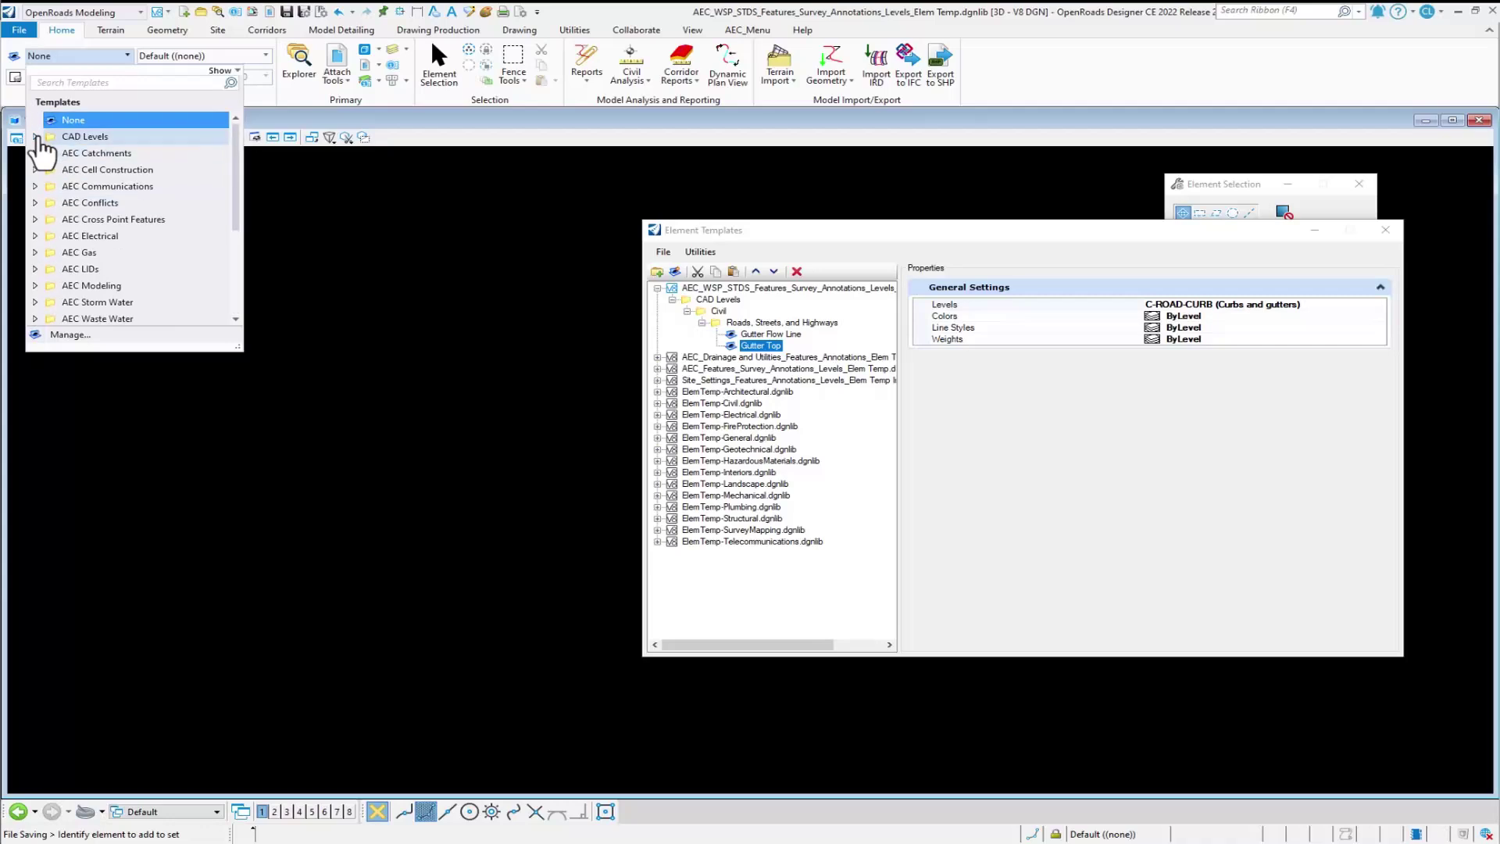
pyautogui.click(347, 215)
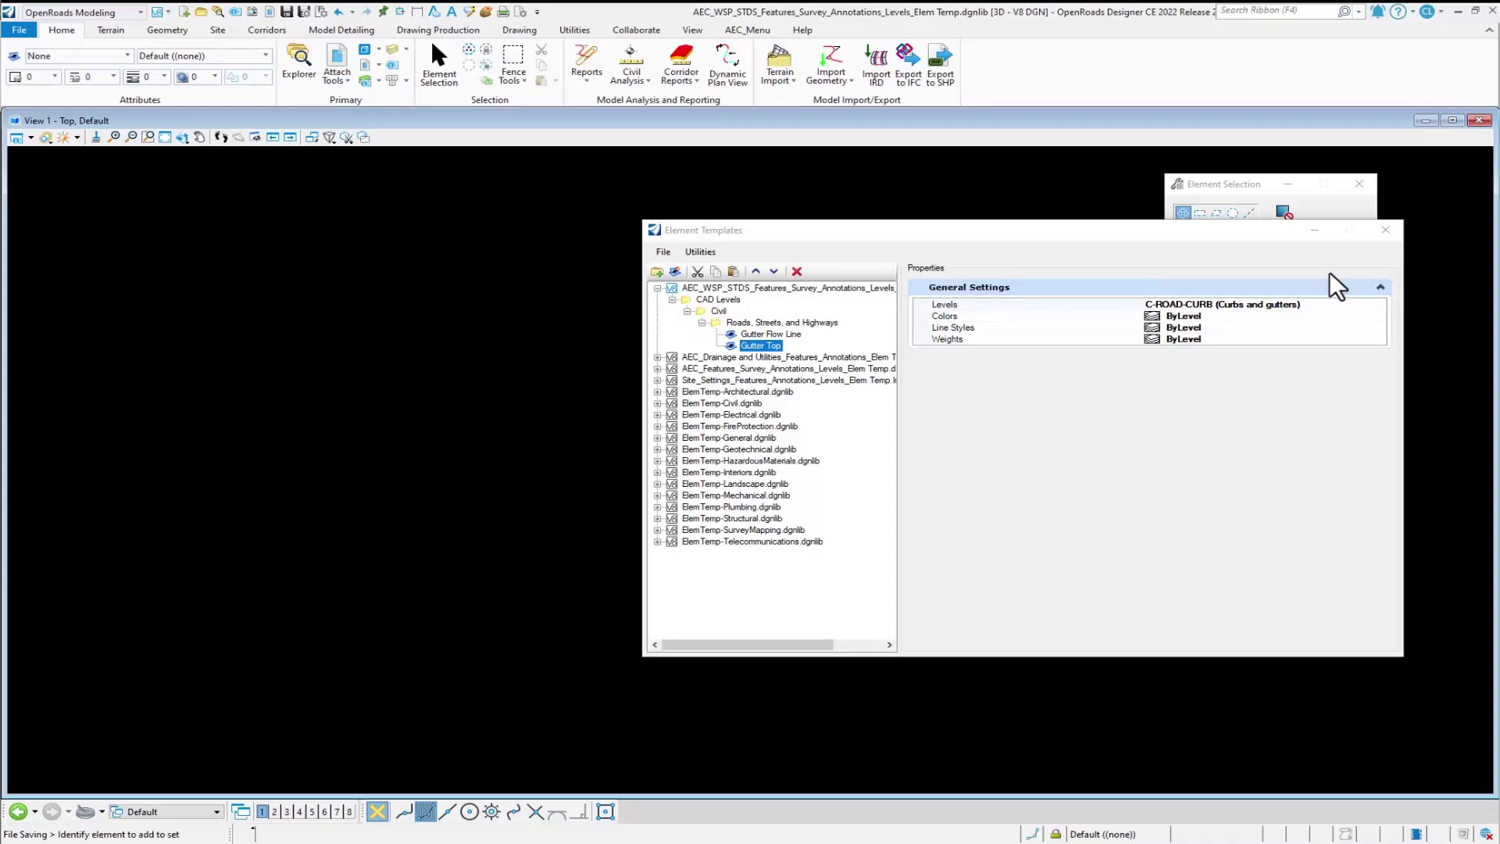
pyautogui.click(1386, 229)
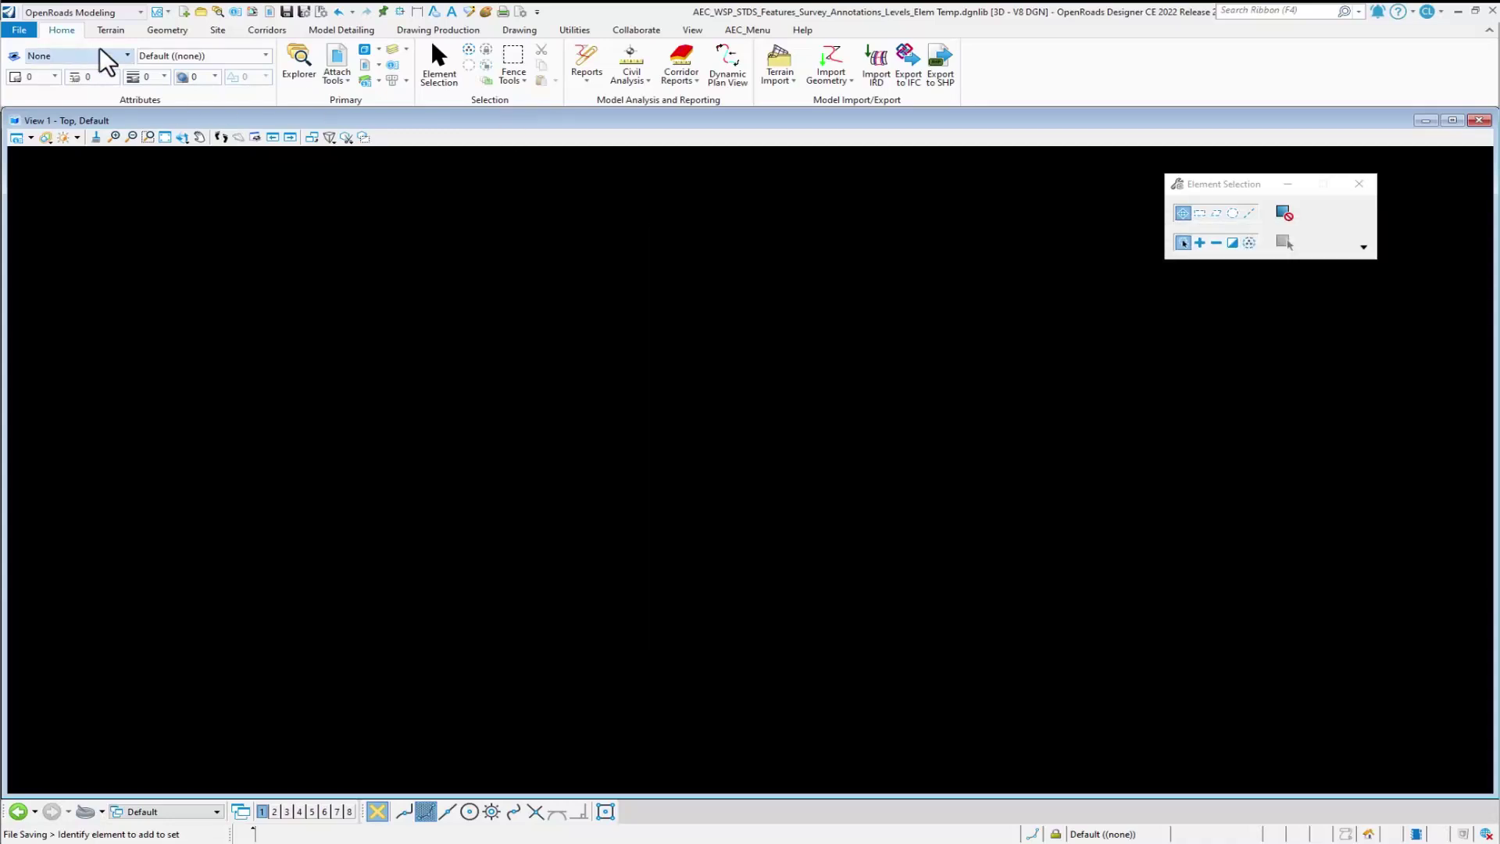
# Step: Open the Explorer and expand the feature definitions of the library file in the OpenRoads standards
pyautogui.click(218, 12)
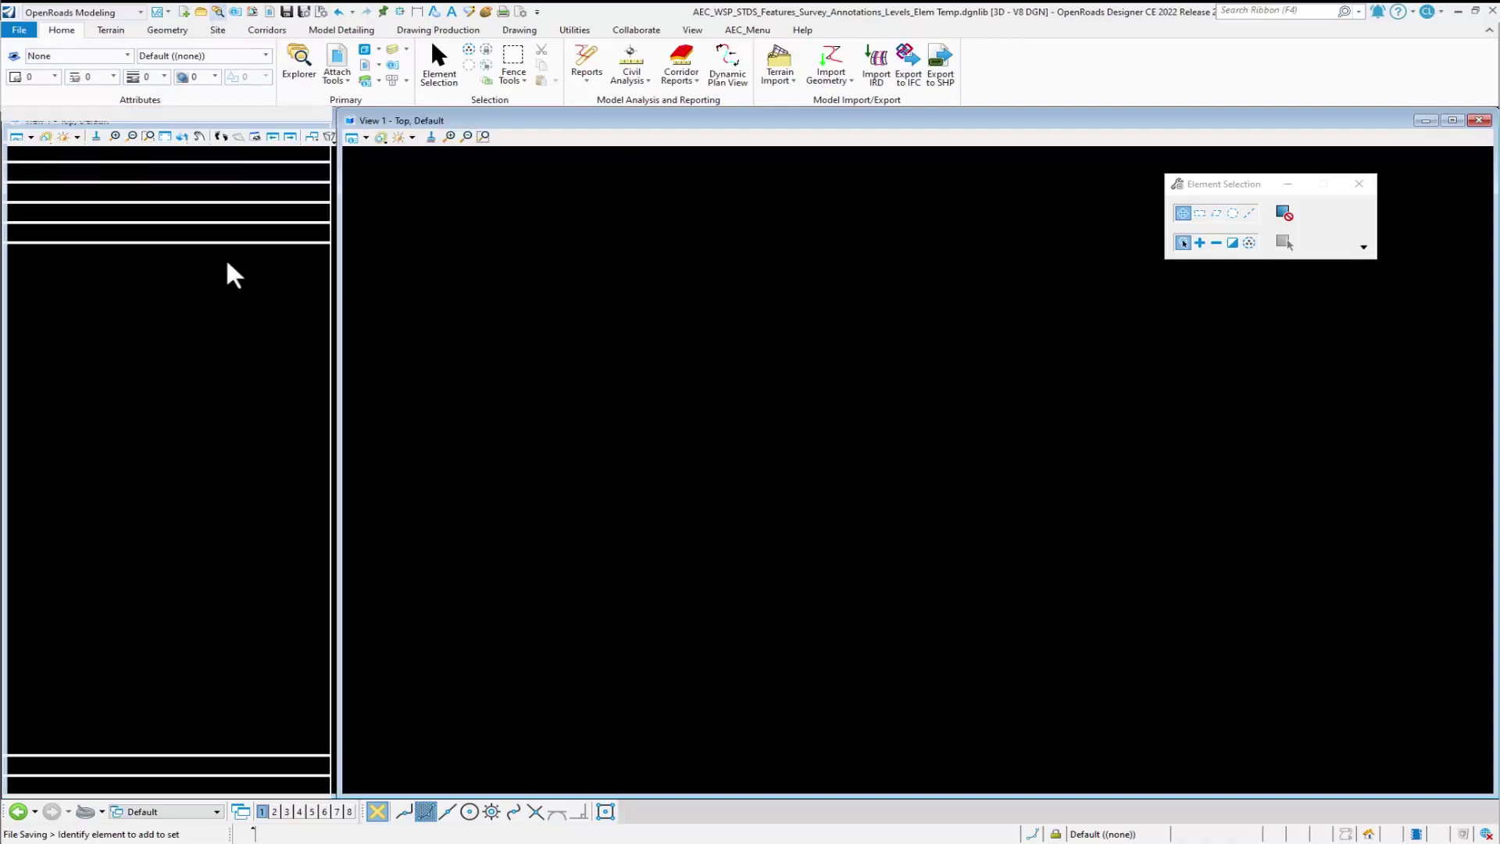
pyautogui.click(18, 293)
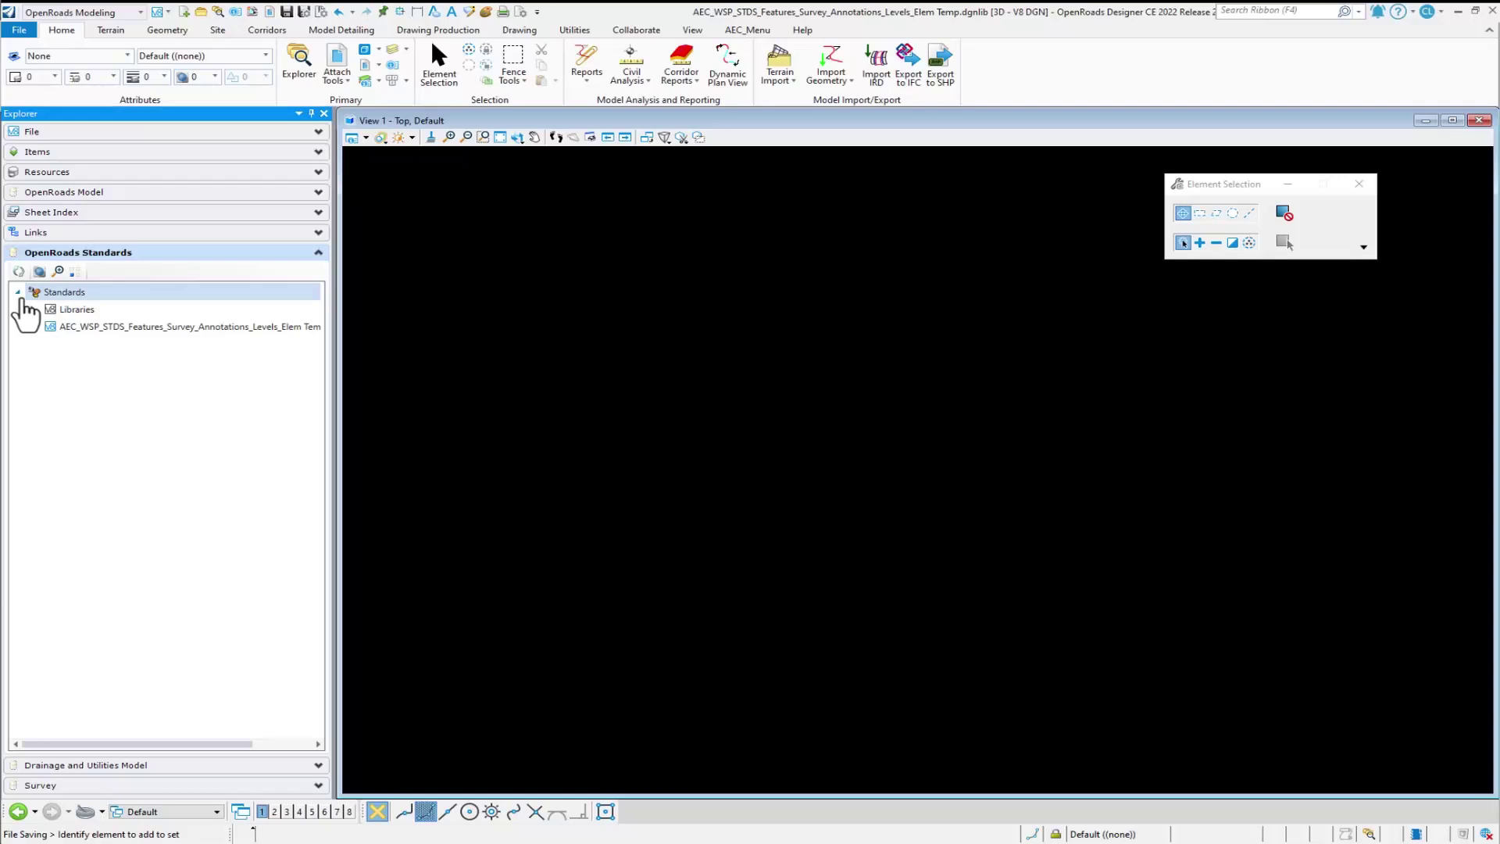
pyautogui.click(33, 327)
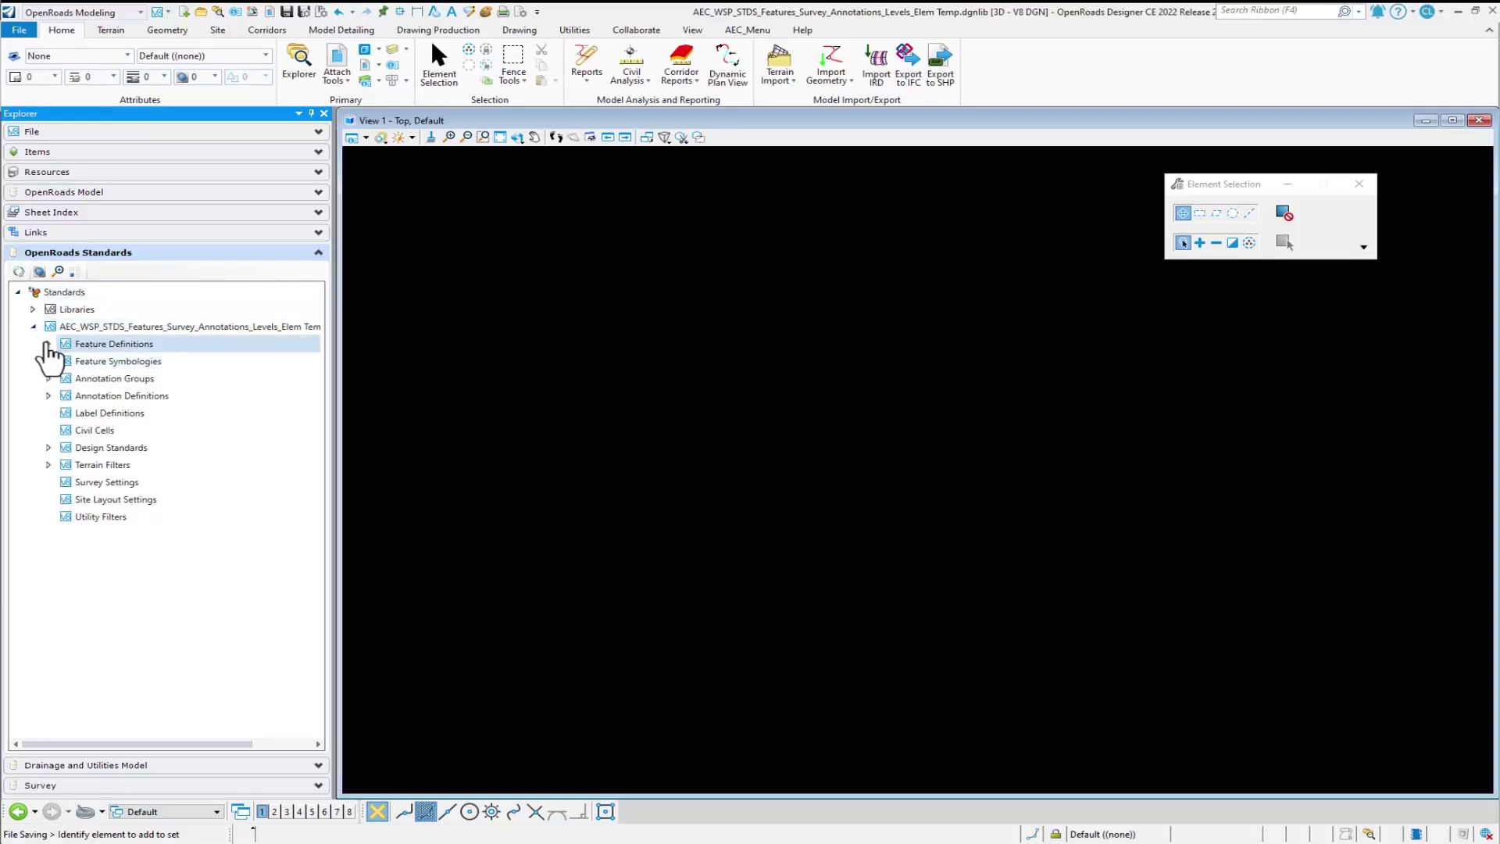
pyautogui.click(48, 344)
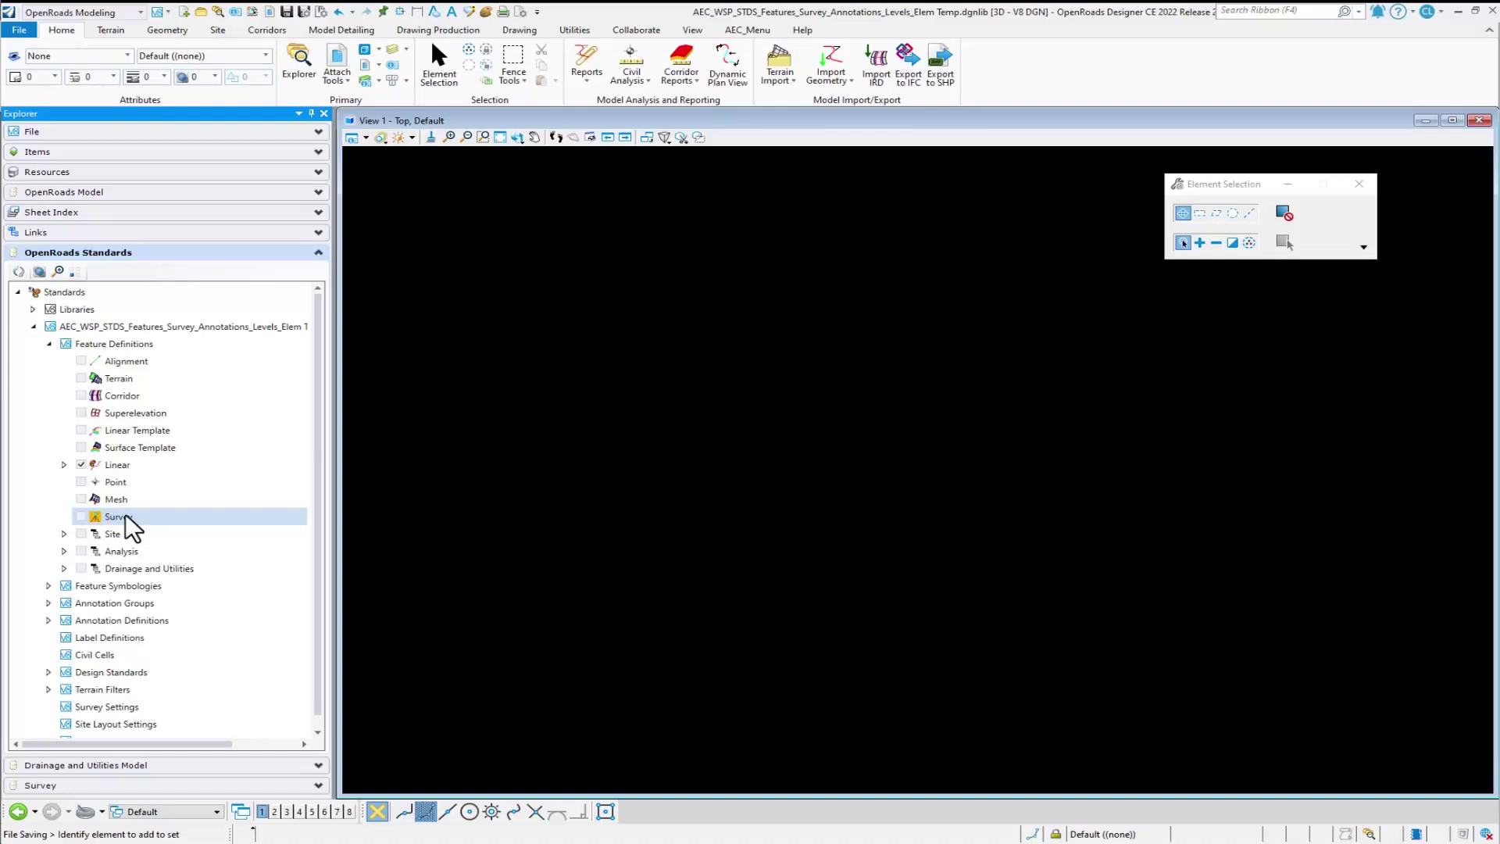
# Step: Try enabling the Survey feature definitions in the library and check their creation commands
pyautogui.click(82, 516)
pyautogui.rightClick(111, 513)
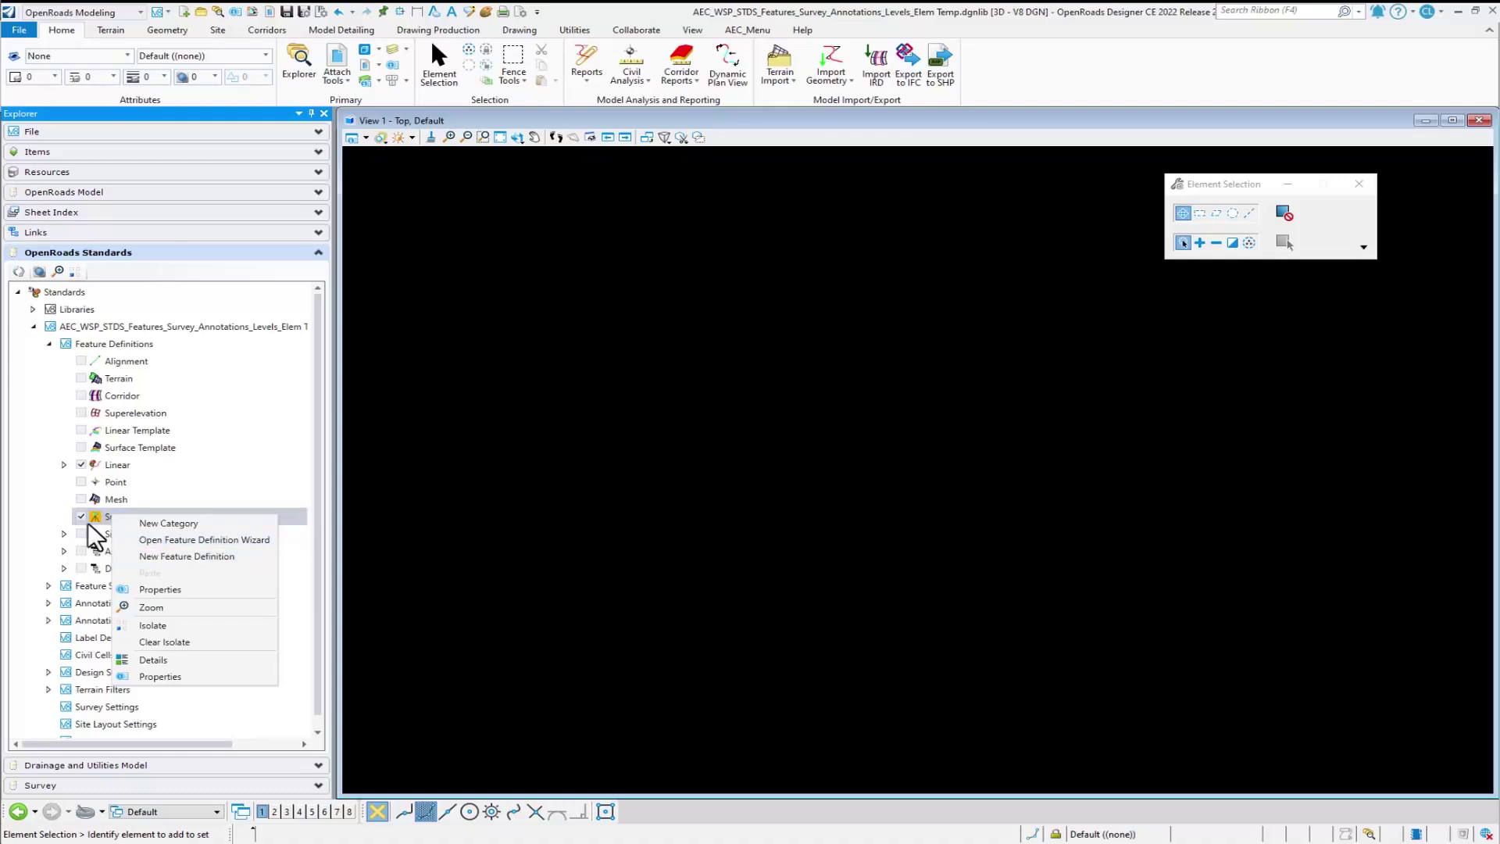
pyautogui.click(82, 516)
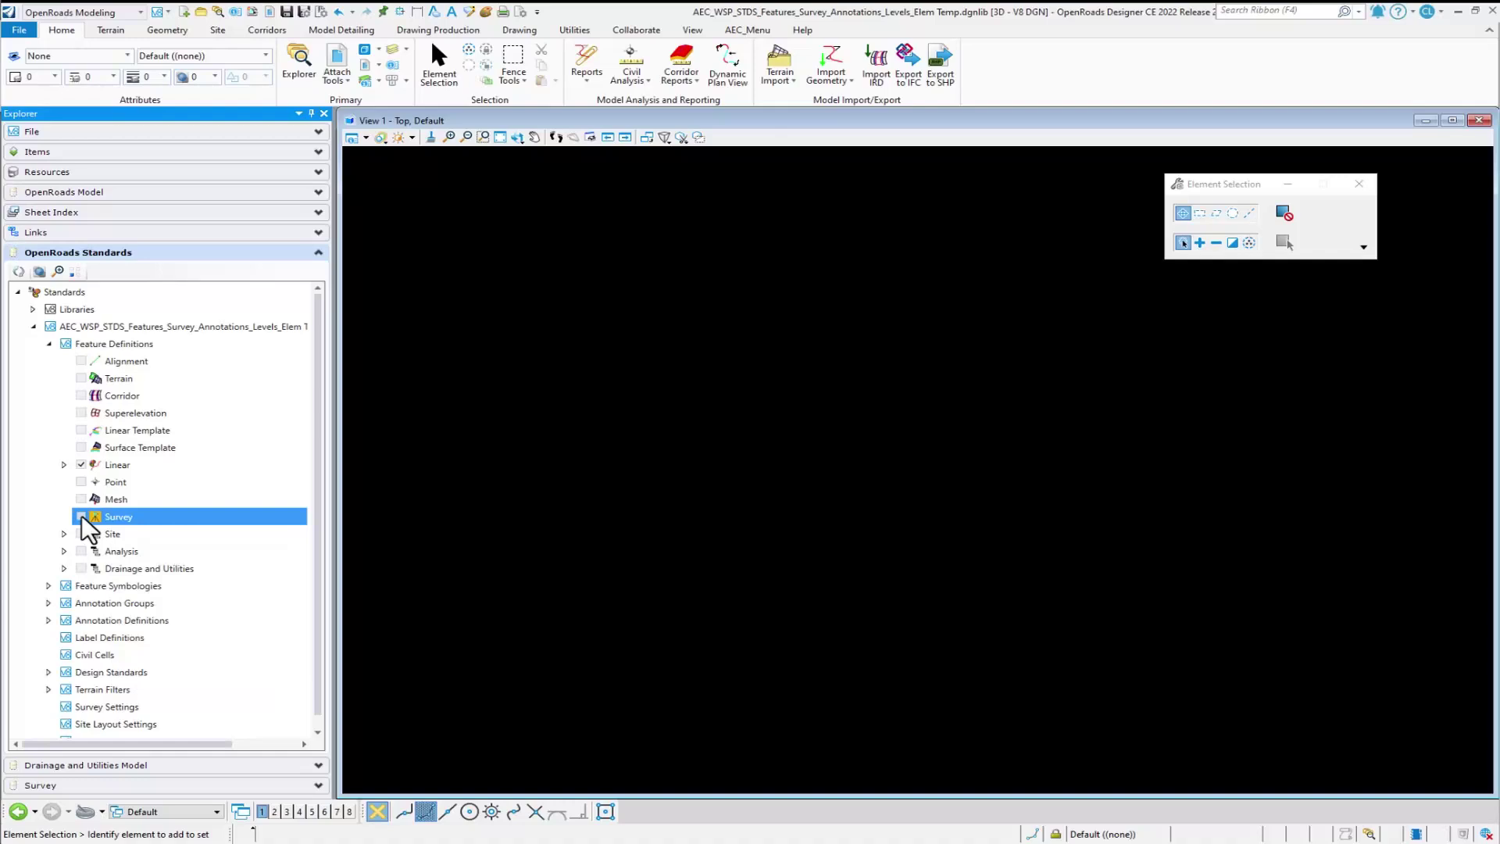
# Step: Check the creation commands for Linear feature definitions and switch to the Features Annotation Diagram PDF in Adobe Acrobat
pyautogui.rightClick(97, 465)
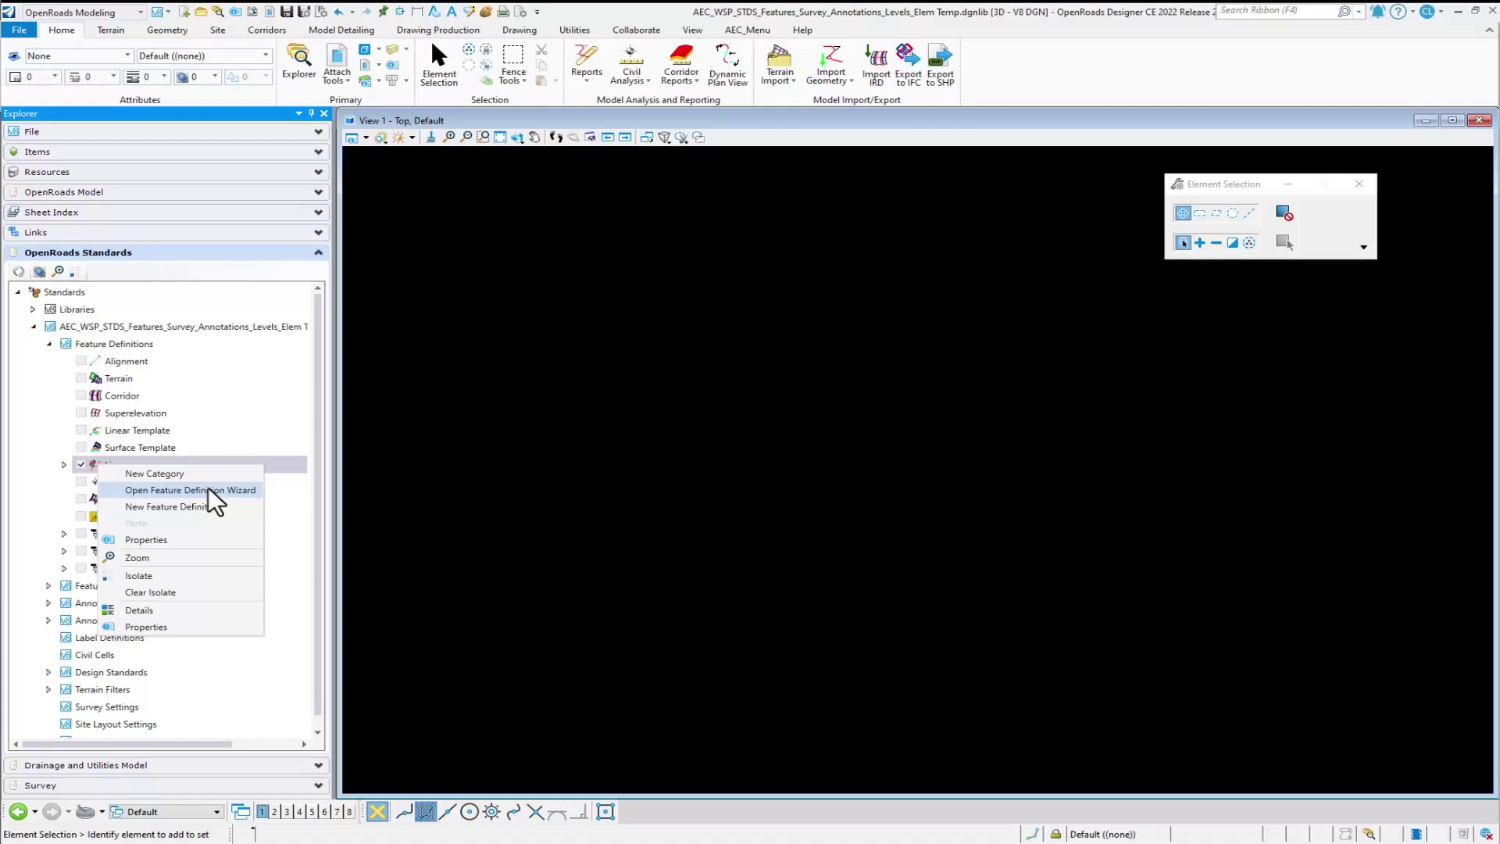
pyautogui.click(701, 833)
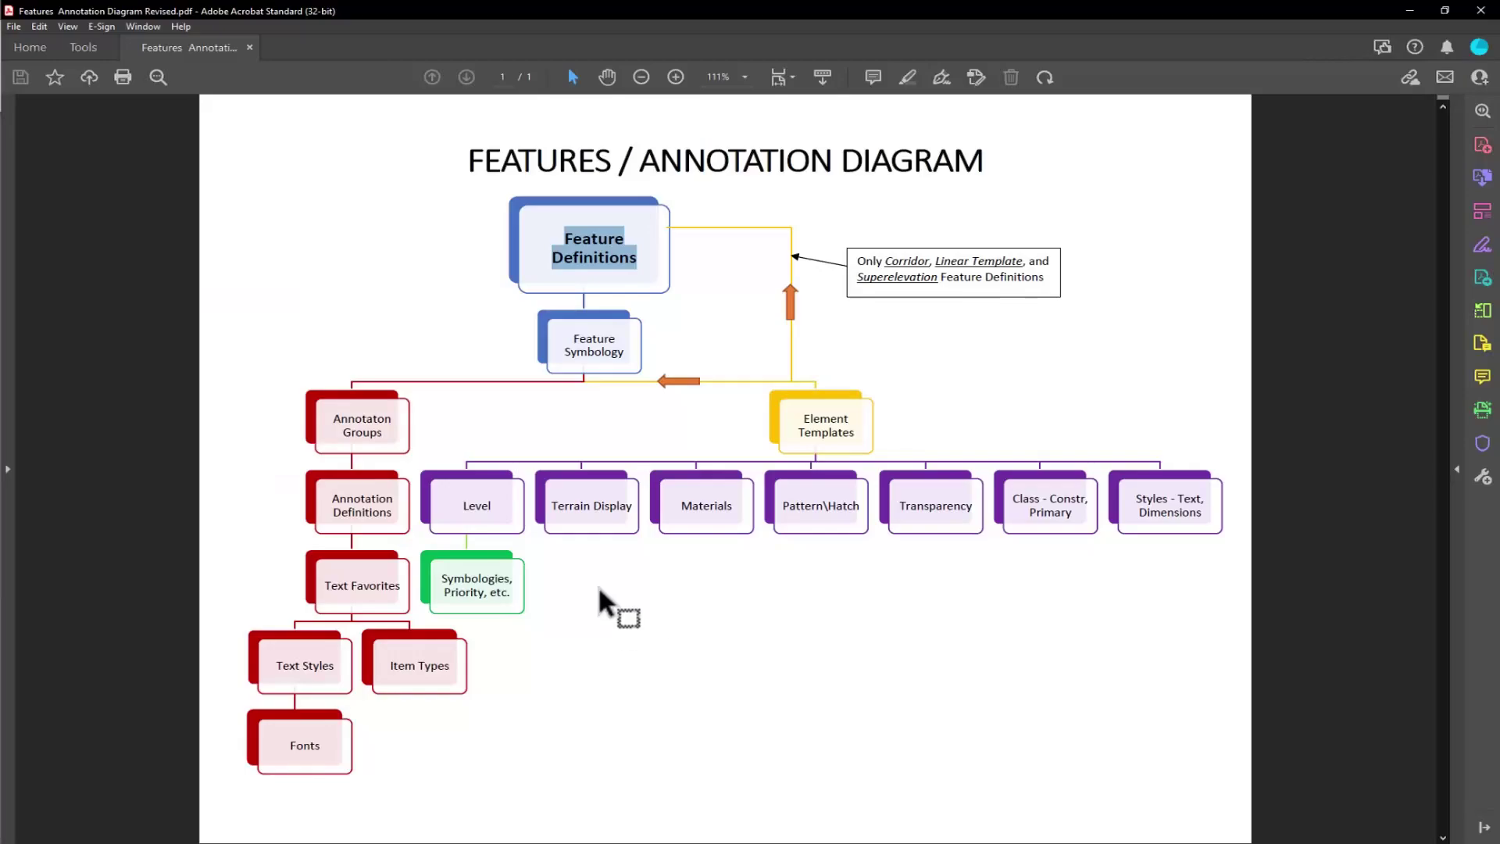